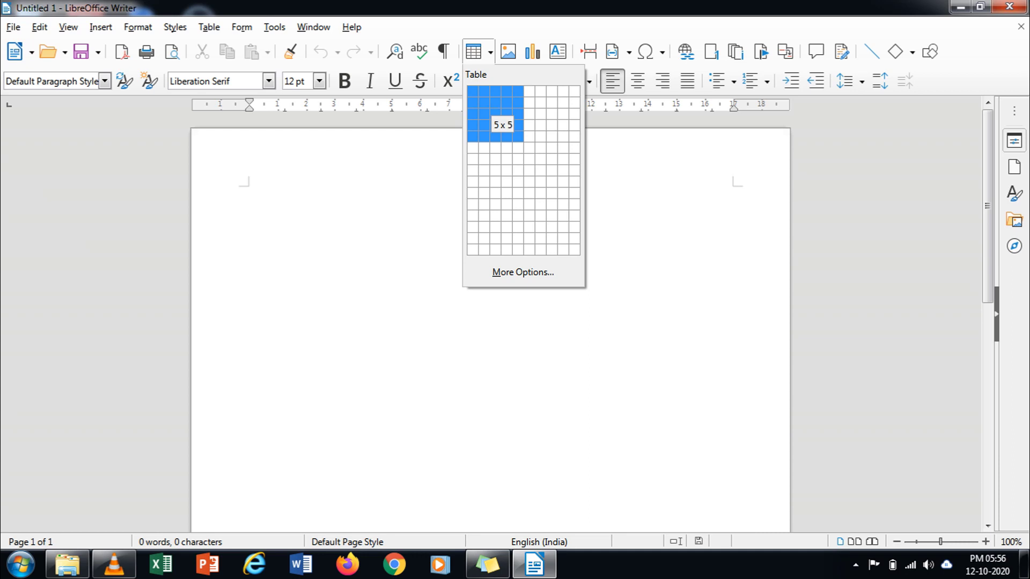
Step: Insert a 5×5 table and add empty lines below it
click(517, 136)
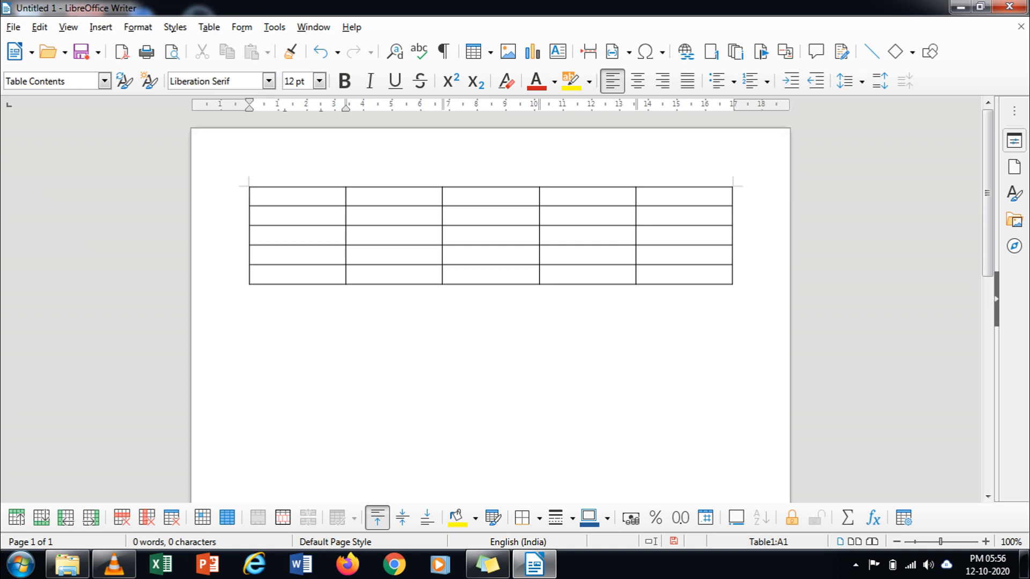
click(250, 291)
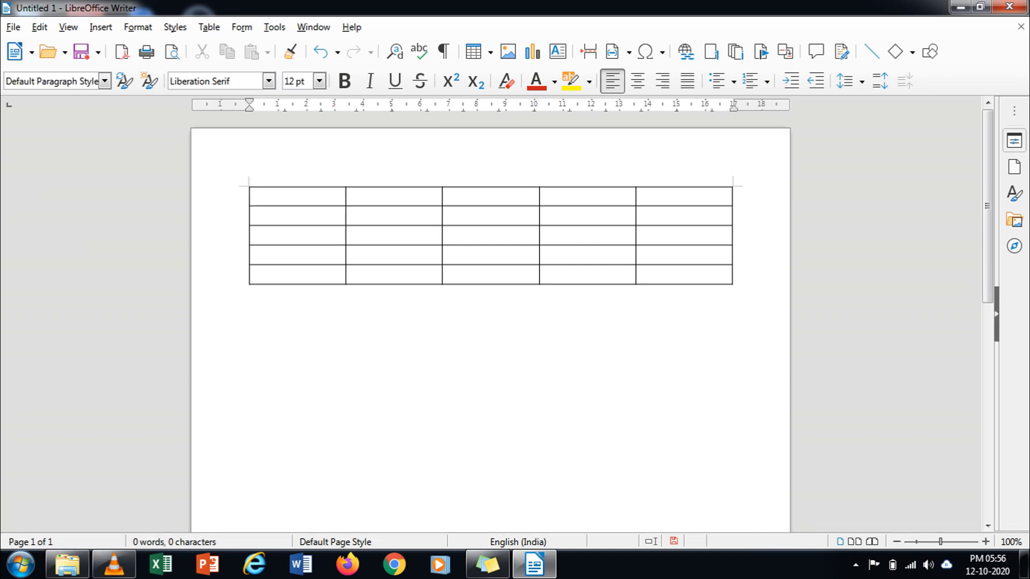
key(Return)
key(Return)
Step: Insert a 3×3 table below the first one via Table > Insert Table
click(209, 27)
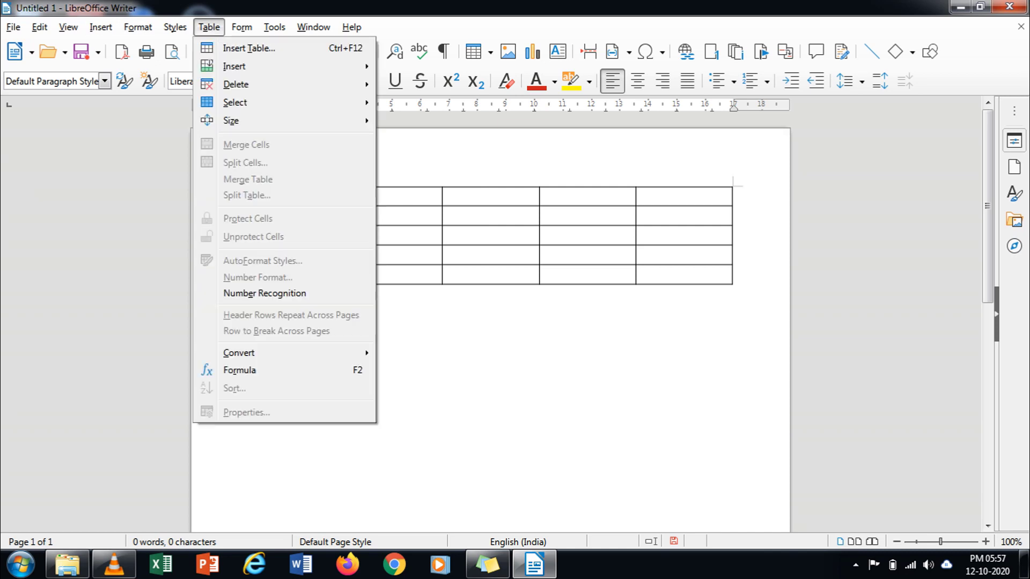
click(248, 48)
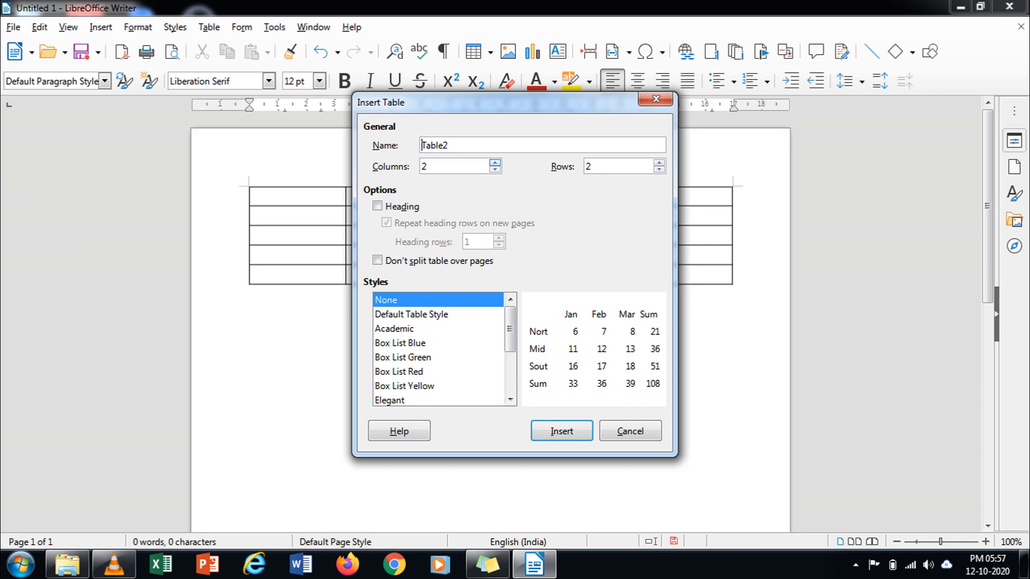
click(494, 162)
click(658, 162)
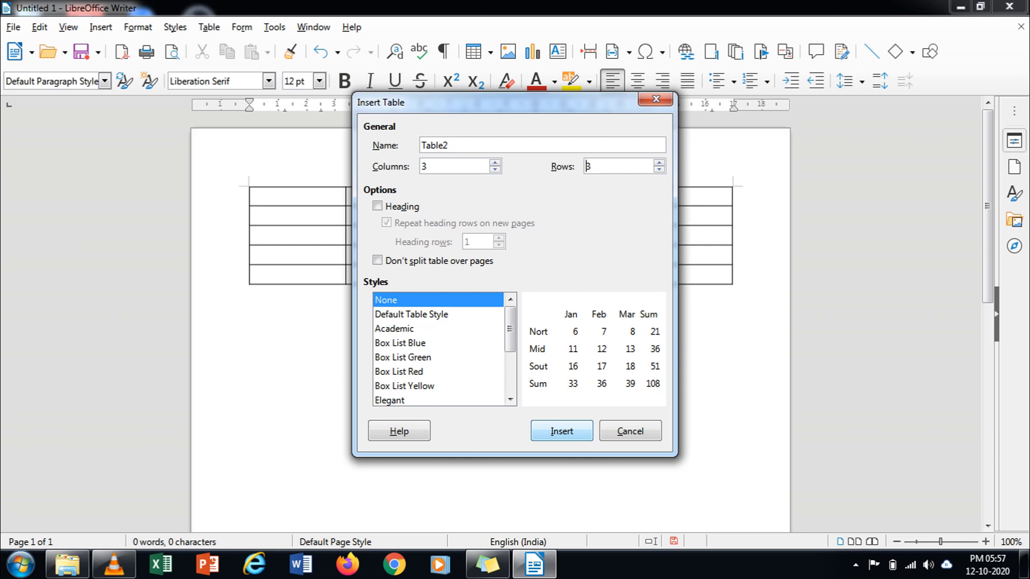
key(Return)
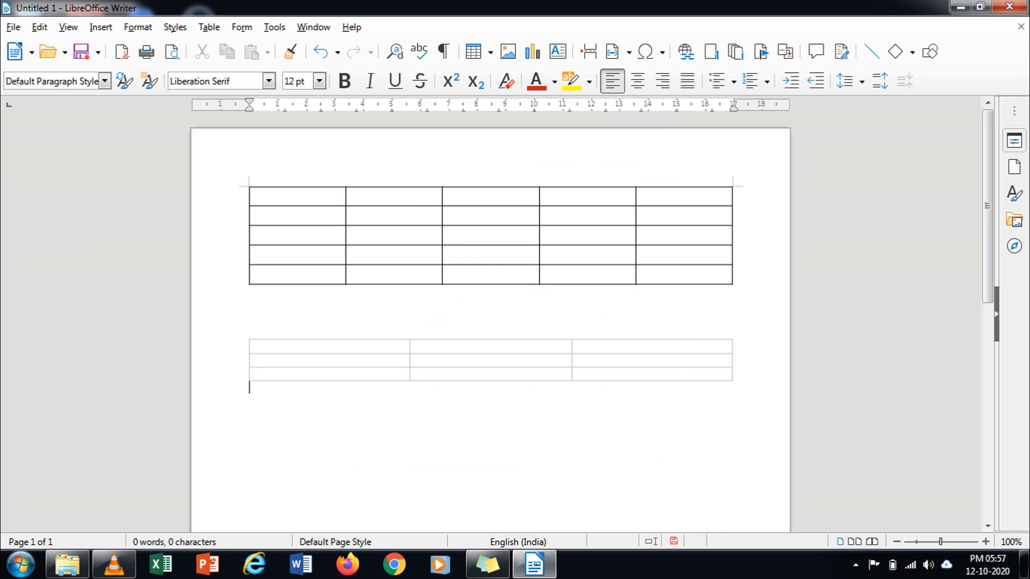
key(Up)
key(Up)
key(Up)
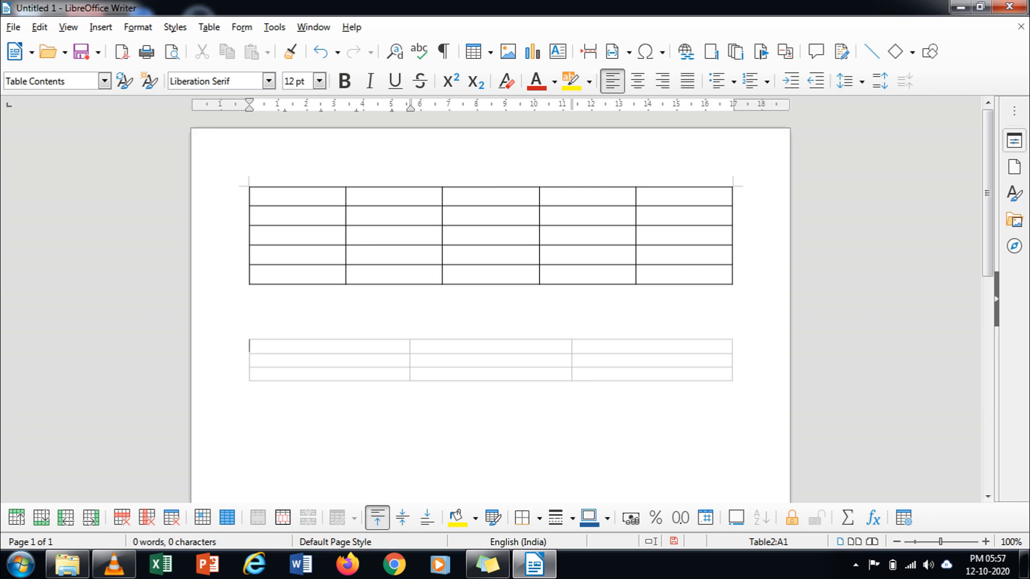
right_click(295, 360)
click(343, 348)
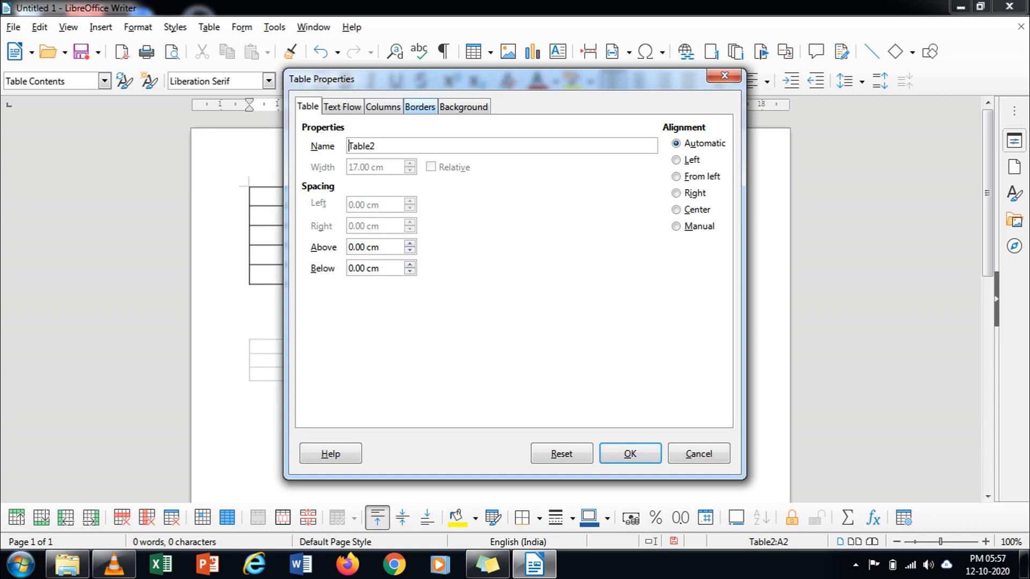
click(419, 107)
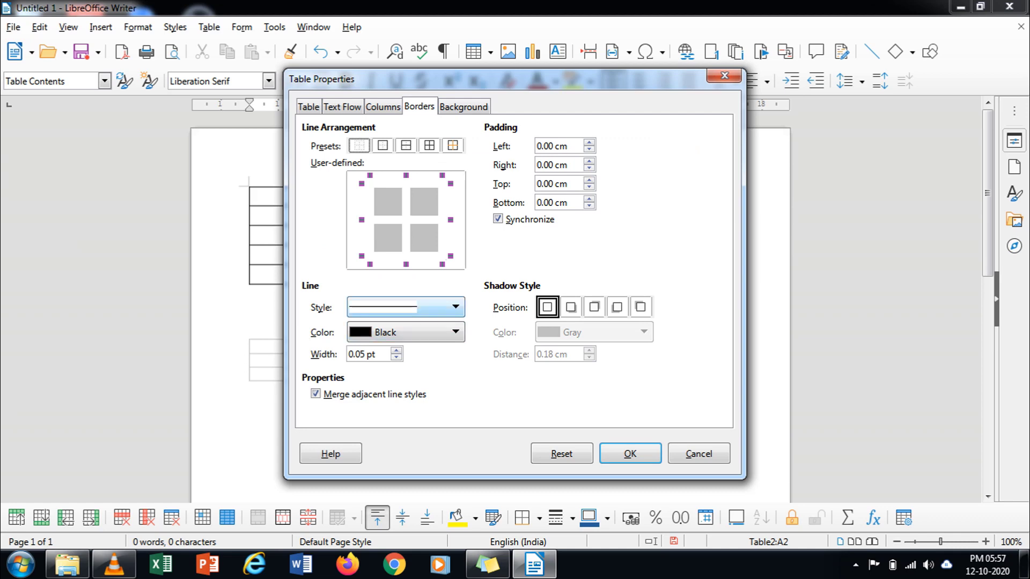
click(455, 307)
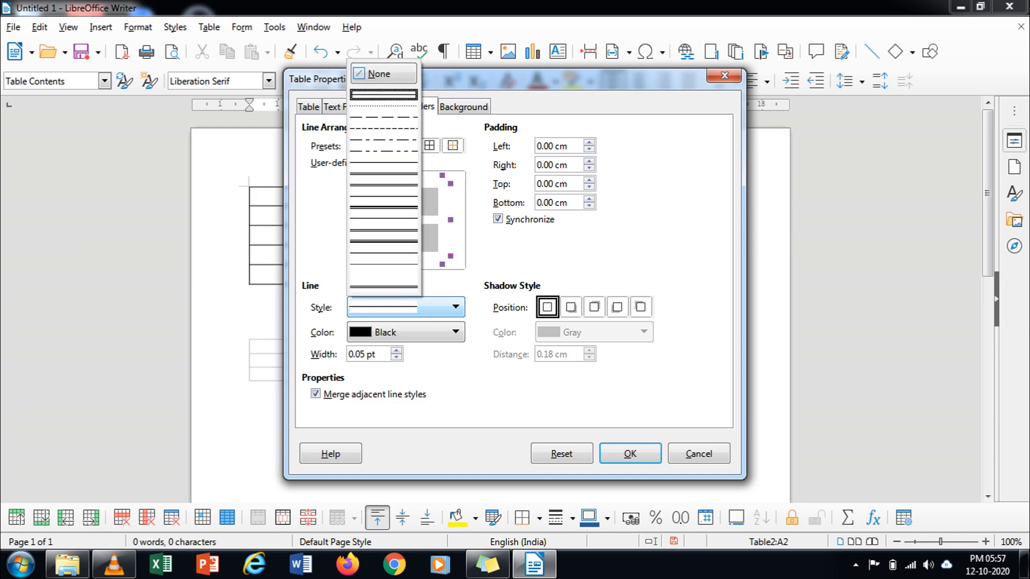
click(383, 236)
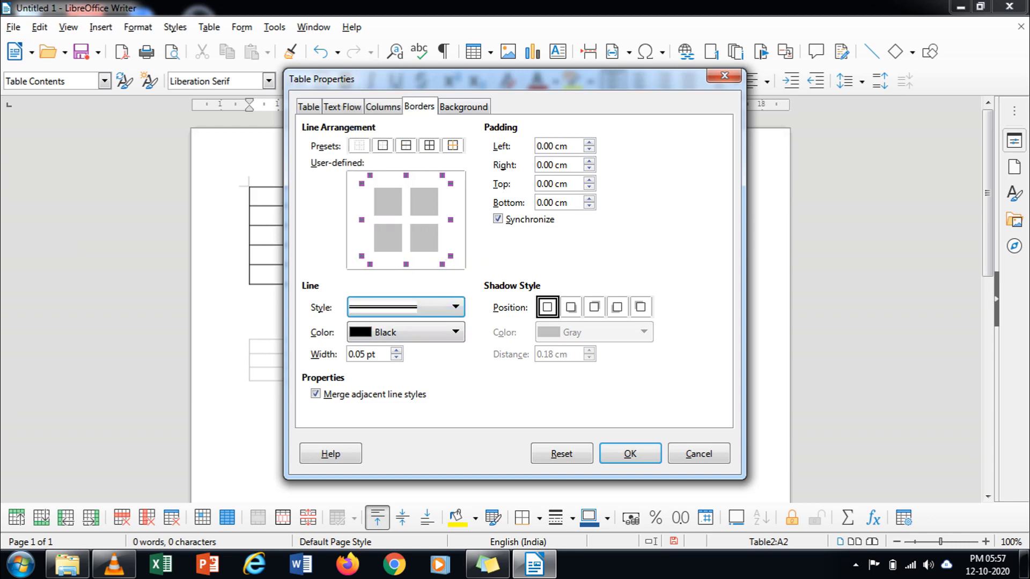
key(Return)
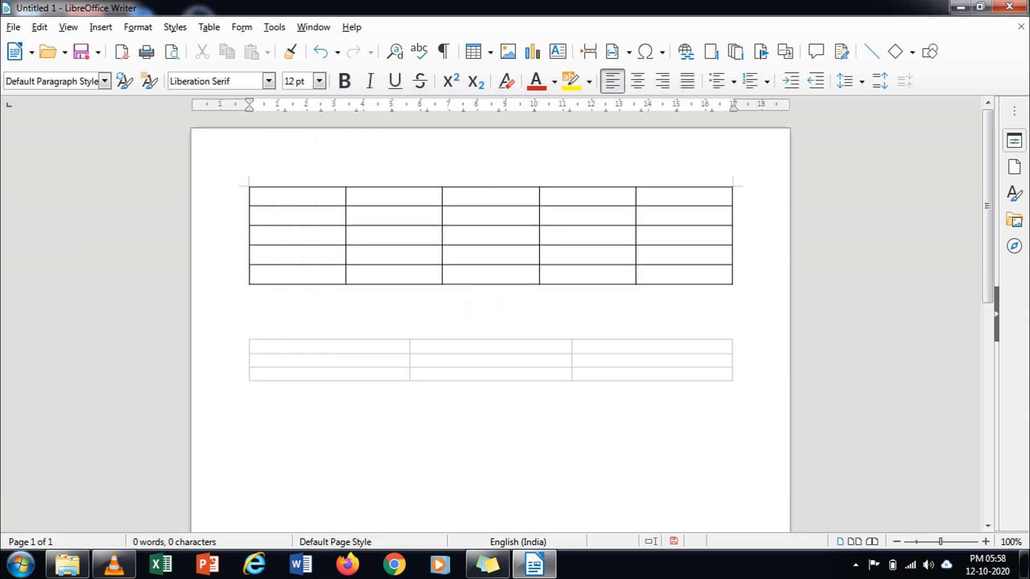
click(258, 346)
drag(491, 361, 638, 379)
click(638, 379)
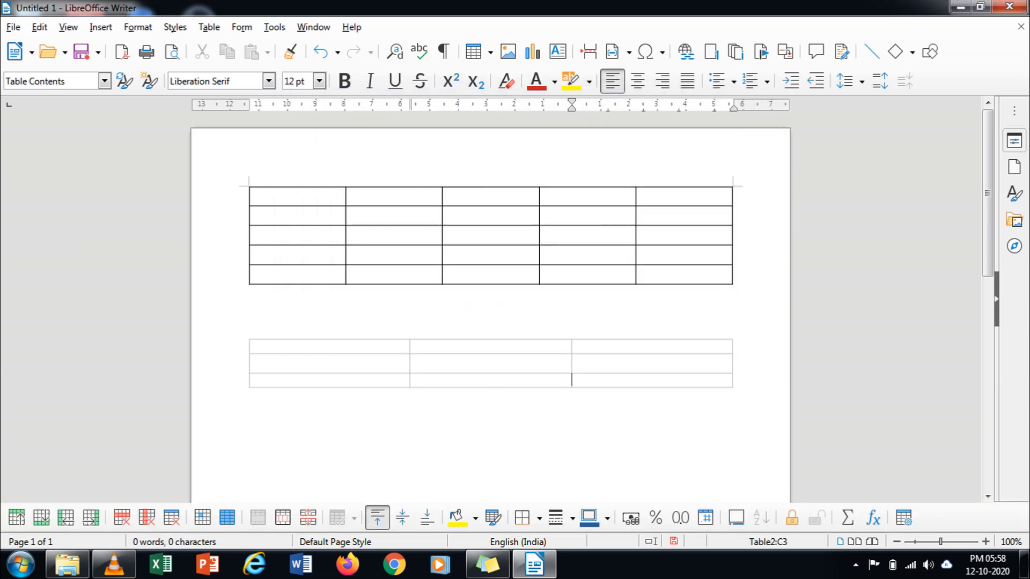
drag(257, 346, 571, 379)
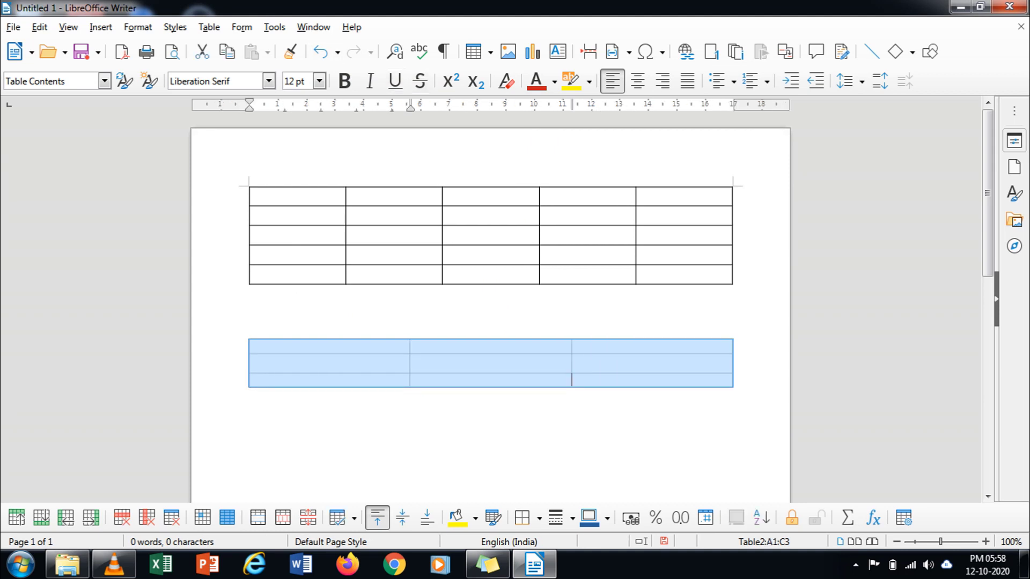
right_click(465, 352)
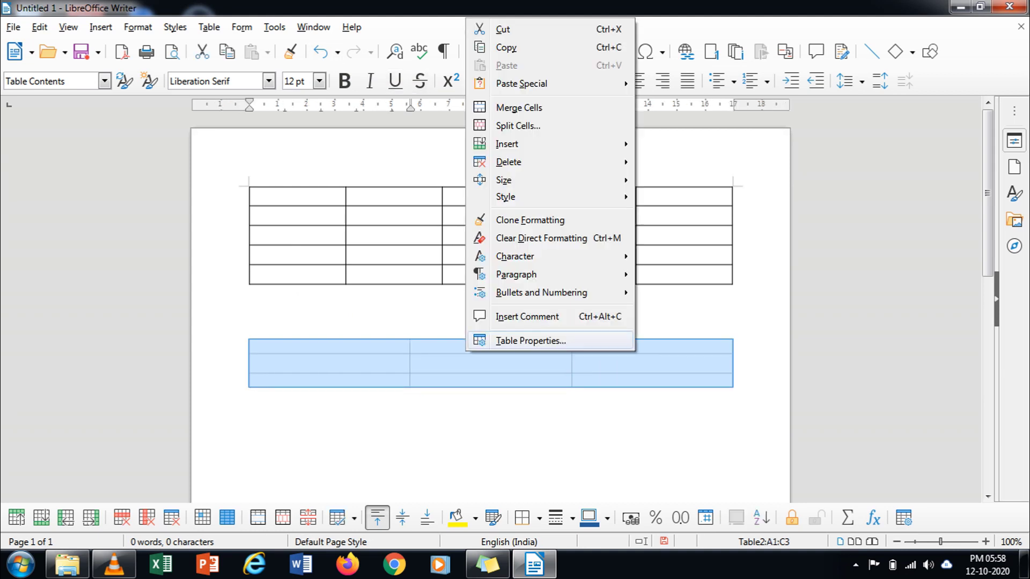
click(531, 341)
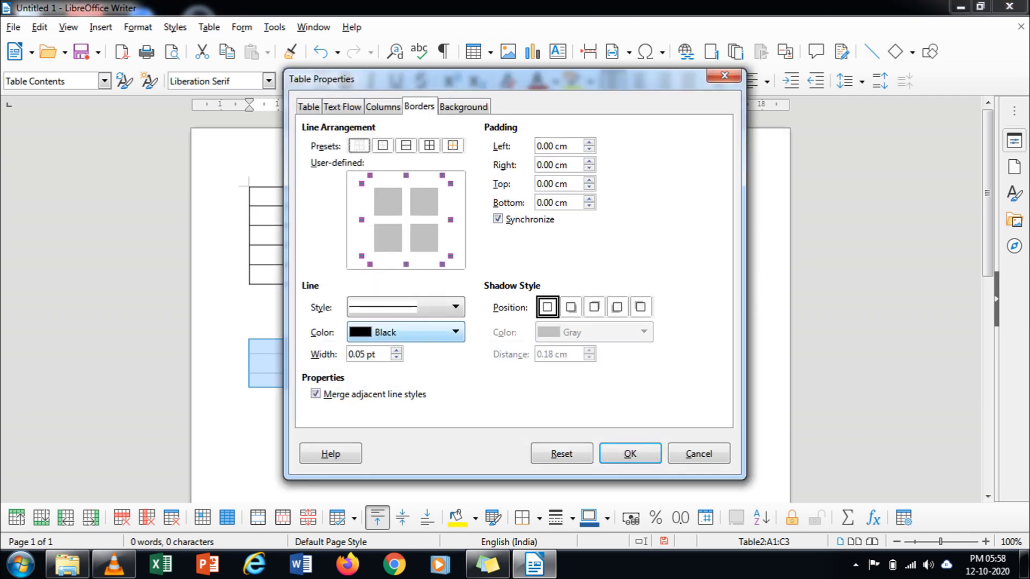
click(455, 332)
click(455, 332)
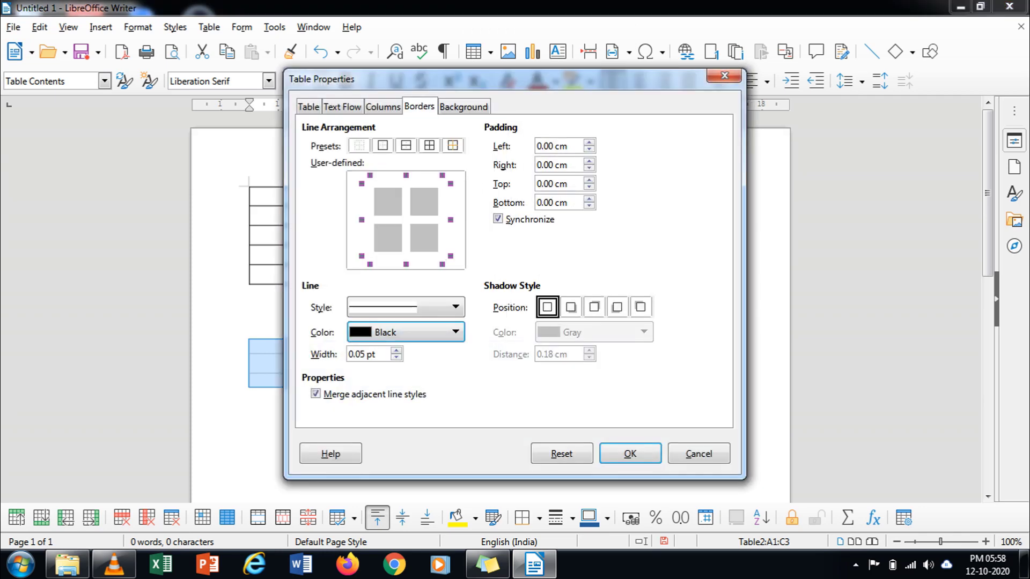
click(396, 358)
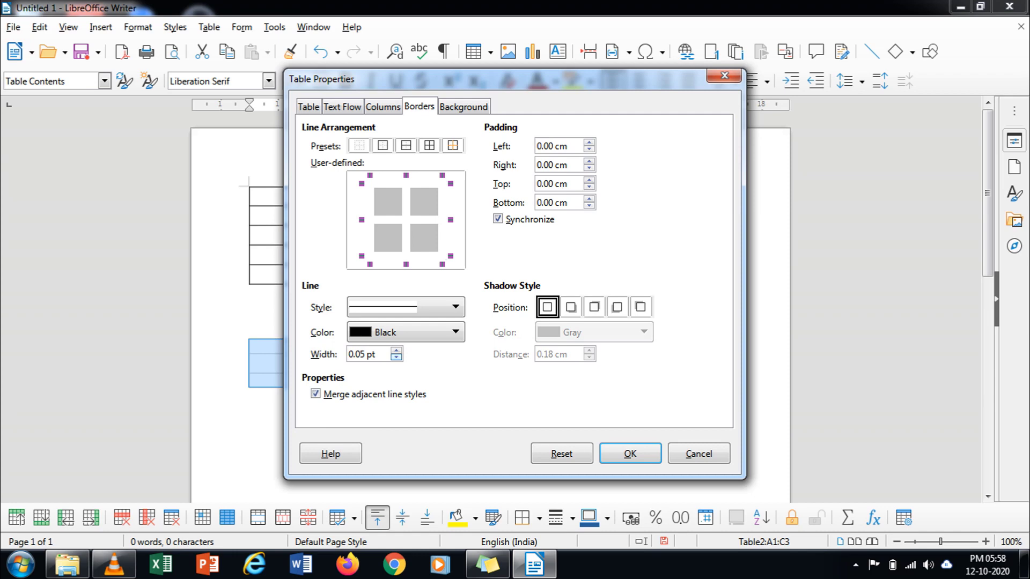
click(395, 350)
click(395, 349)
click(629, 453)
click(249, 394)
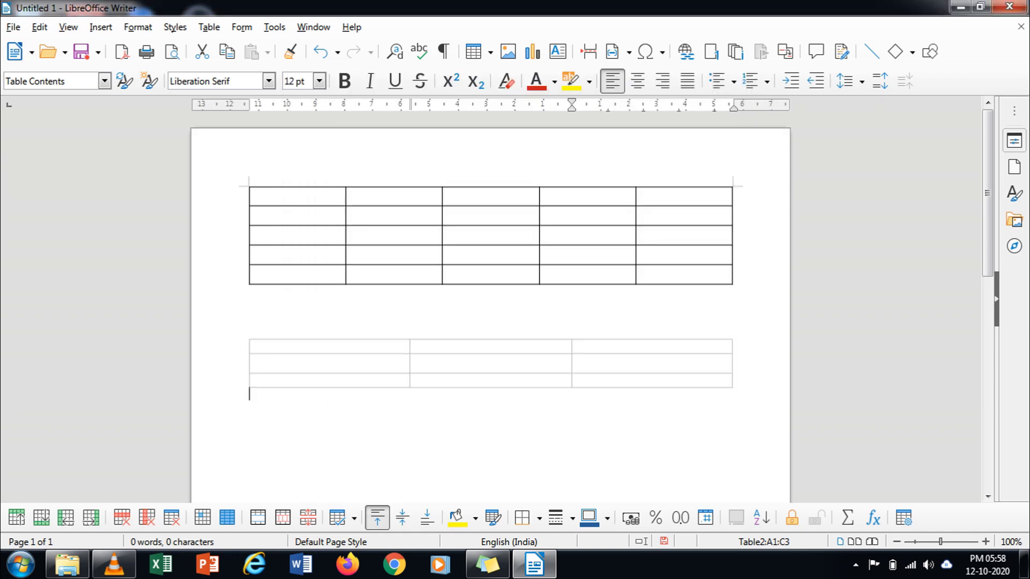
Step: Type SL.NO., NAME and CLASS&SEC into cells A1, B1 and C1 of the lower table
click(252, 346)
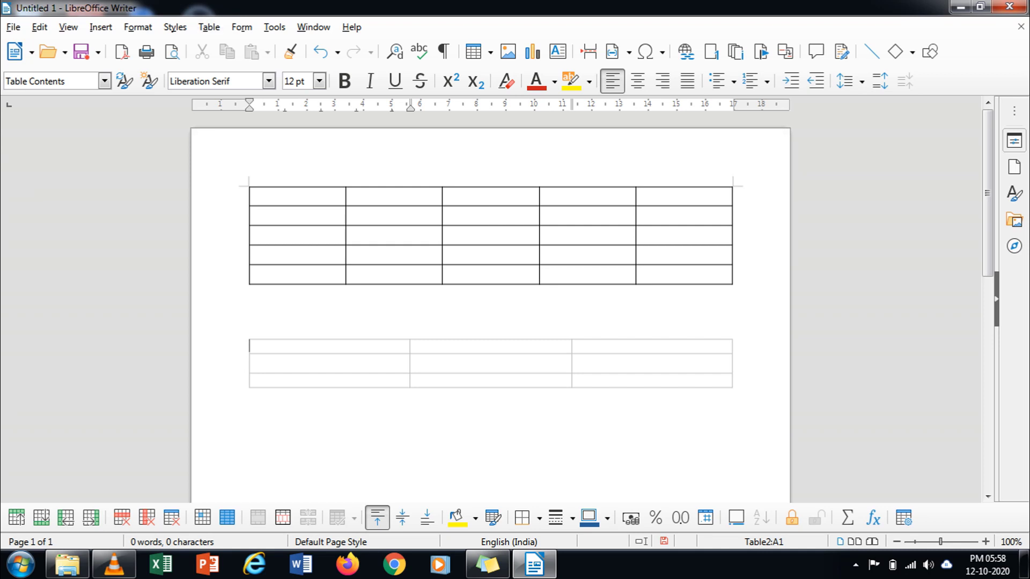
text(sl.no)
key(BackSpace)
key(BackSpace)
key(BackSpace)
key(BackSpace)
key(BackSpace)
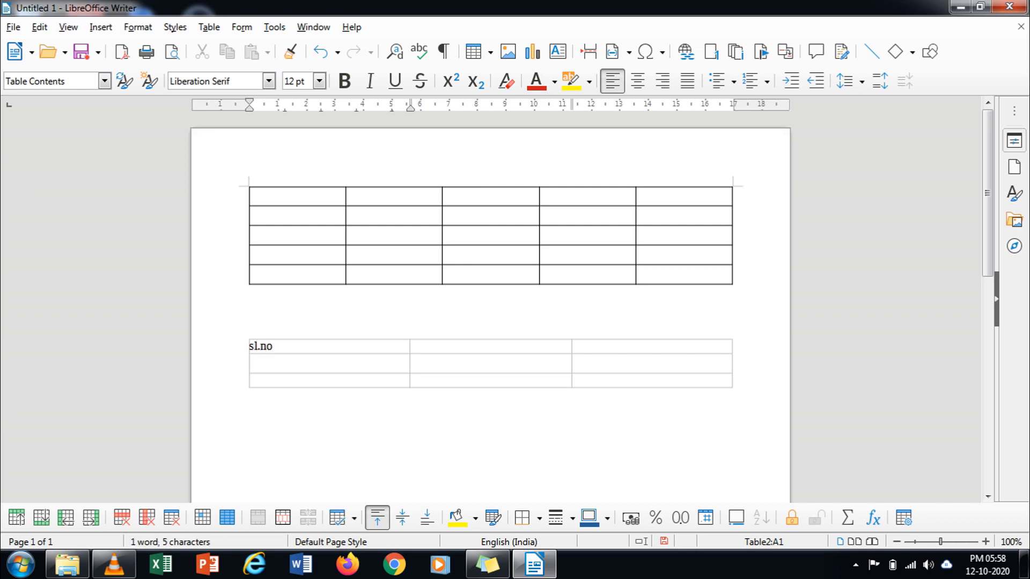
text(SL.)
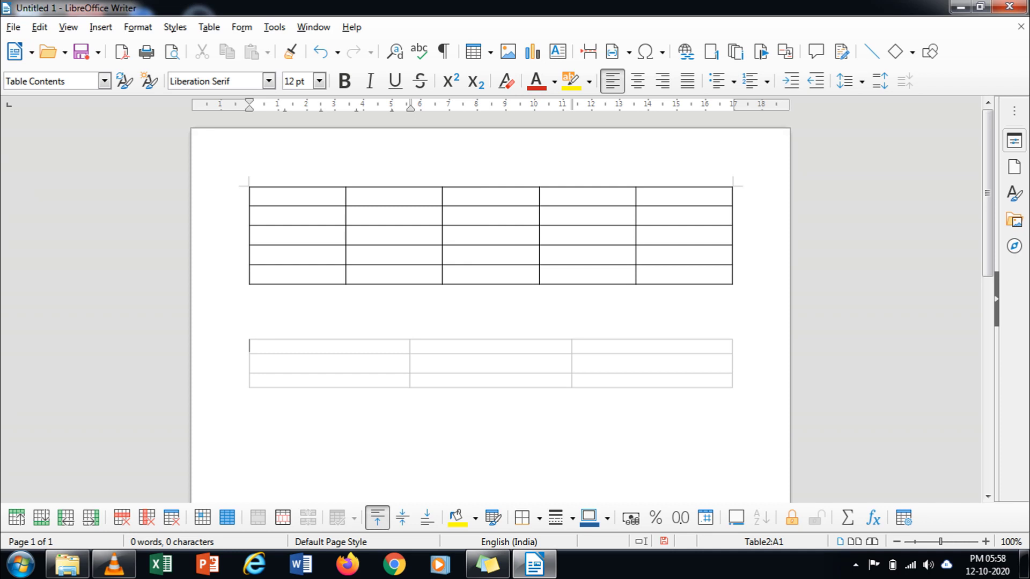
text(NO)
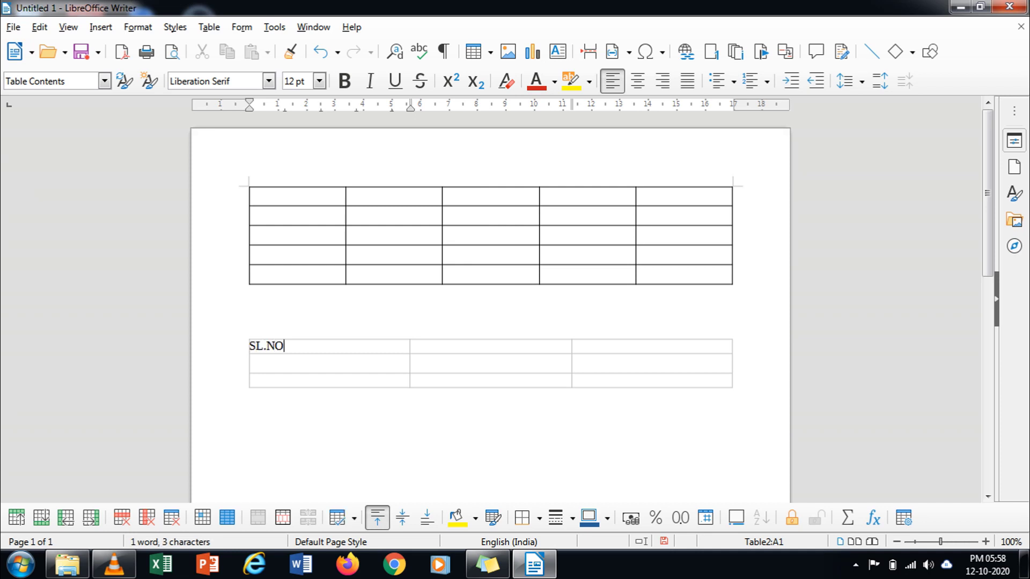
text(.)
key(Tab)
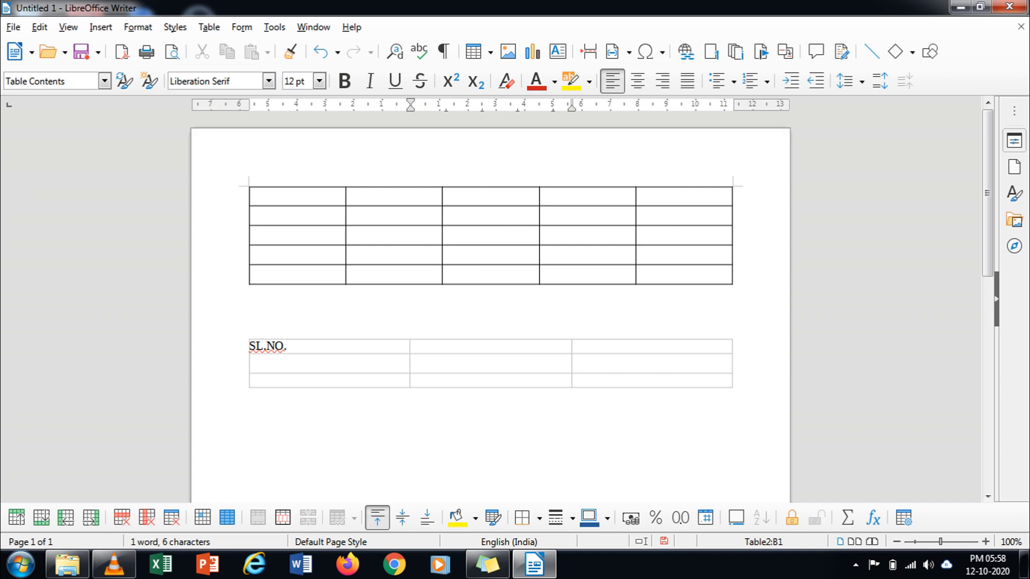
text(NAME)
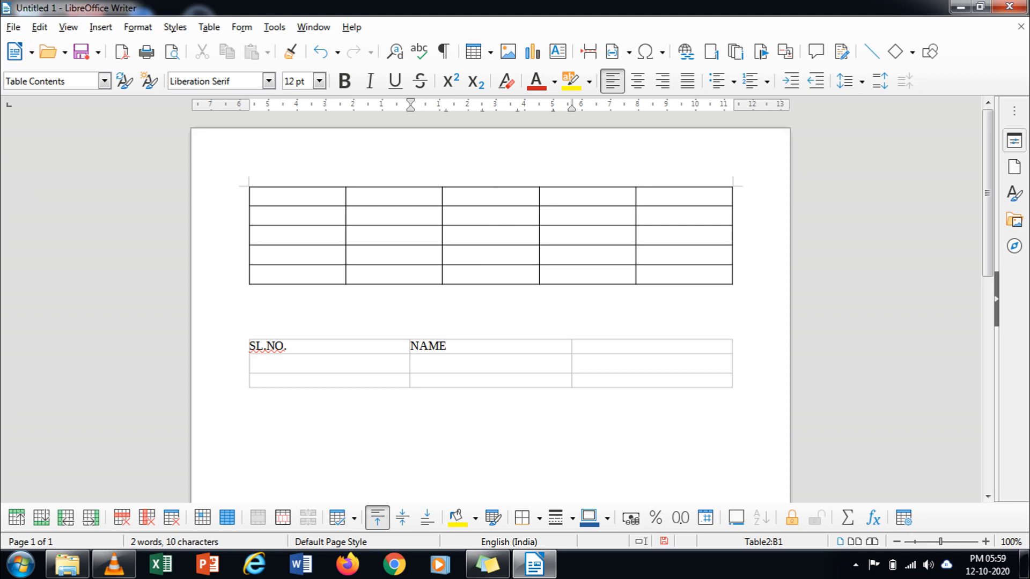
key(Tab)
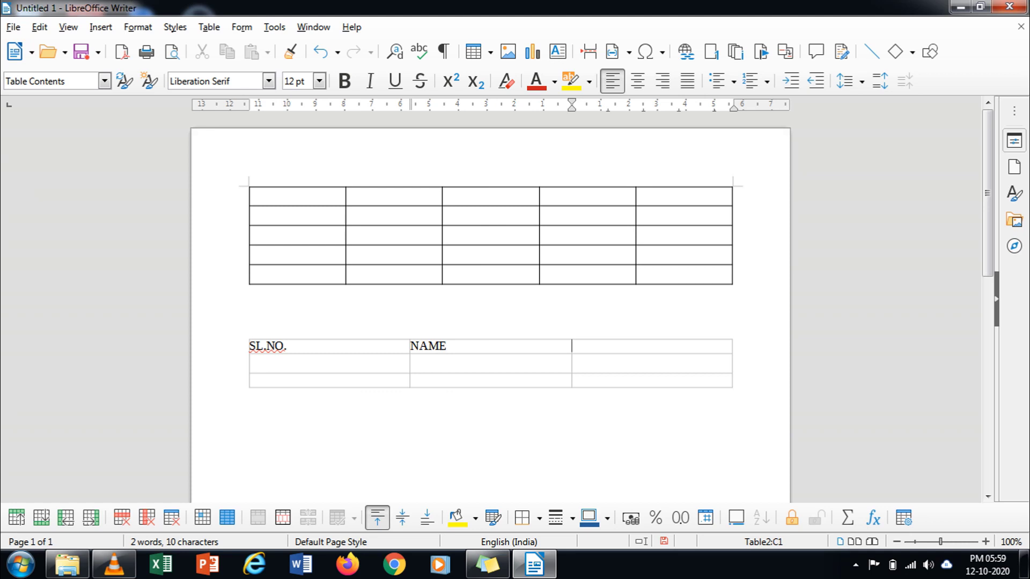
text(CLASS)
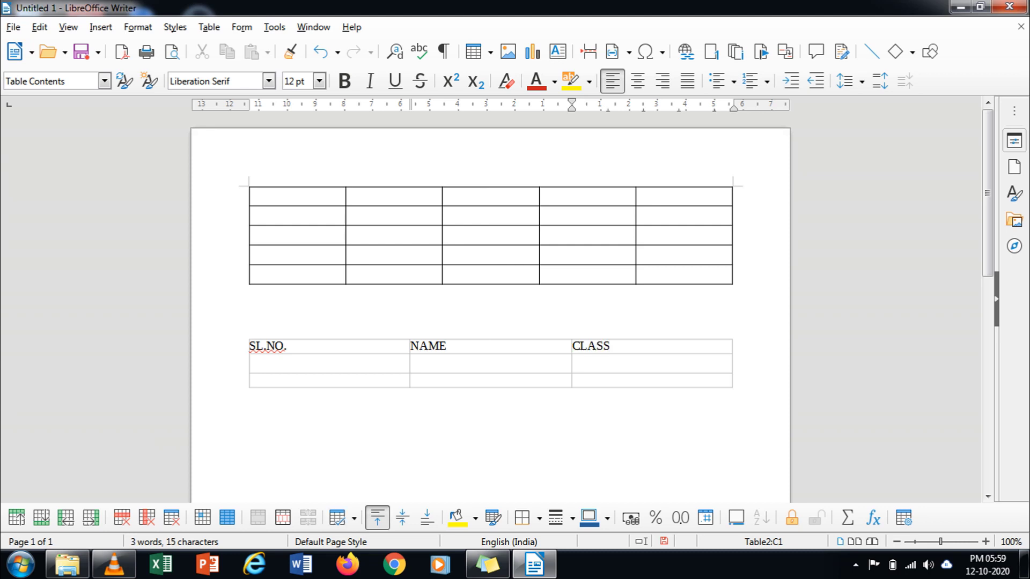
text(&SEC)
Step: Center-align the SL.NO., NAME and CLASS&SEC header cells of the lower table
drag(256, 345, 429, 332)
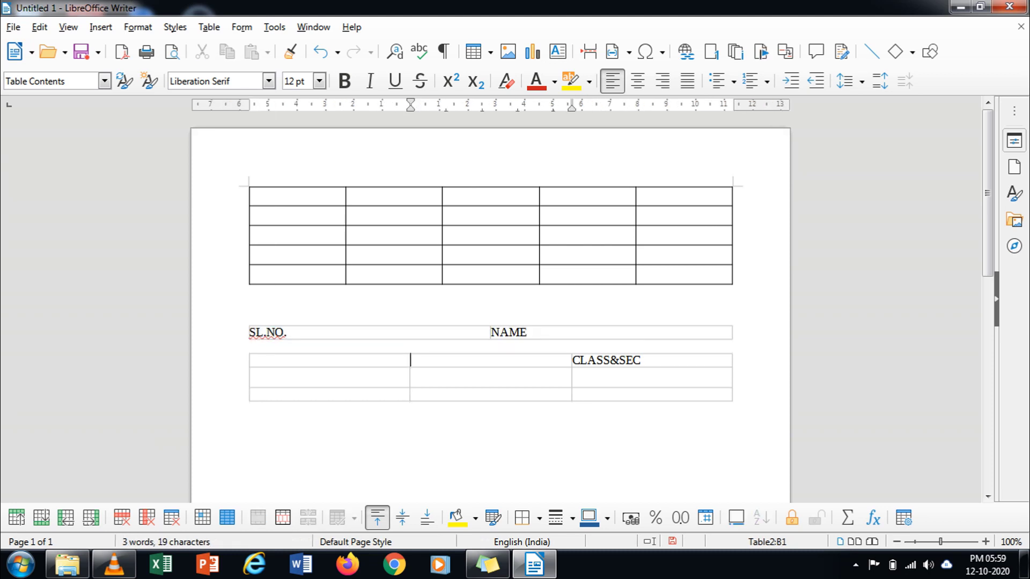
key(ctrl+z)
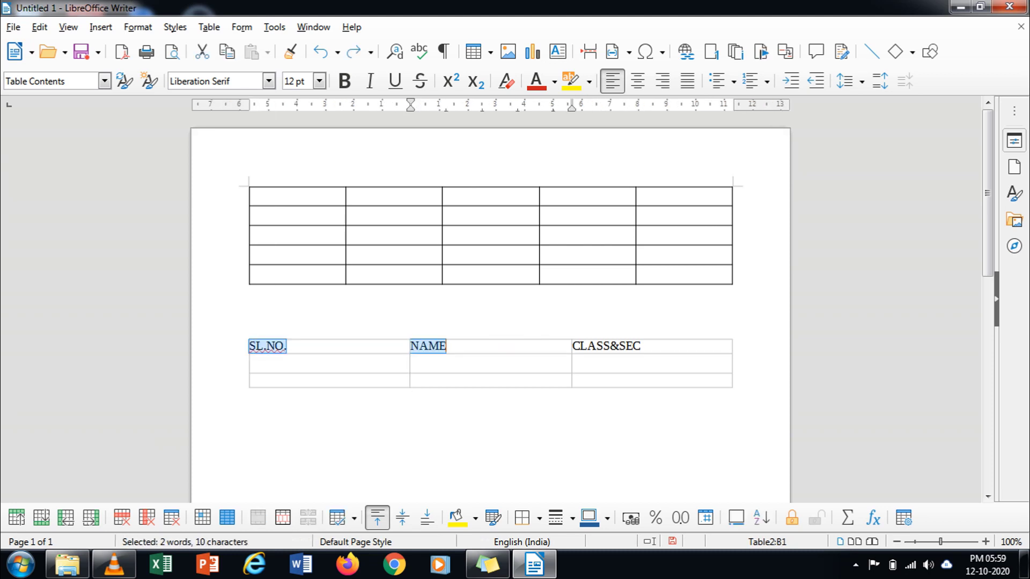
click(448, 346)
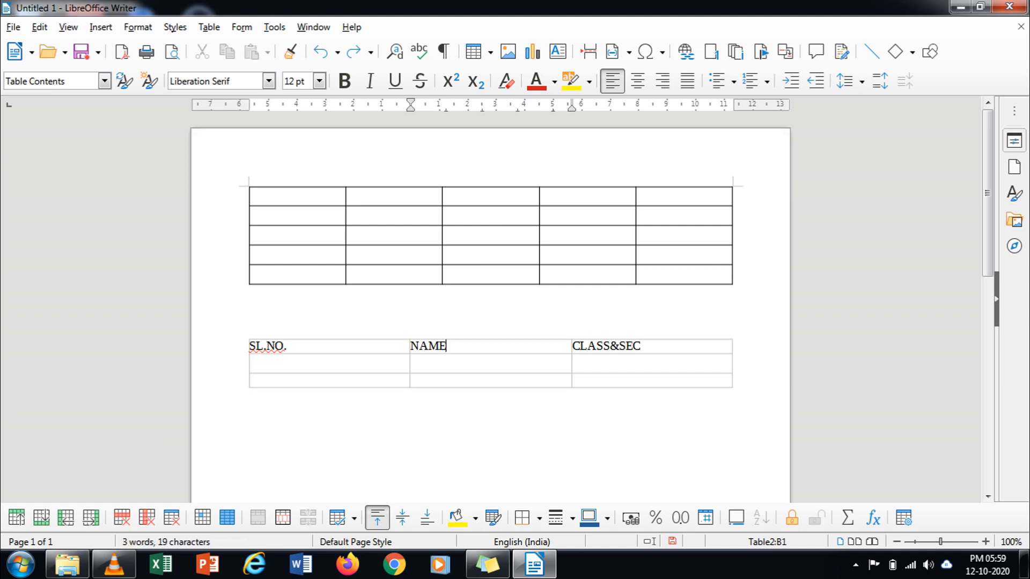
click(250, 345)
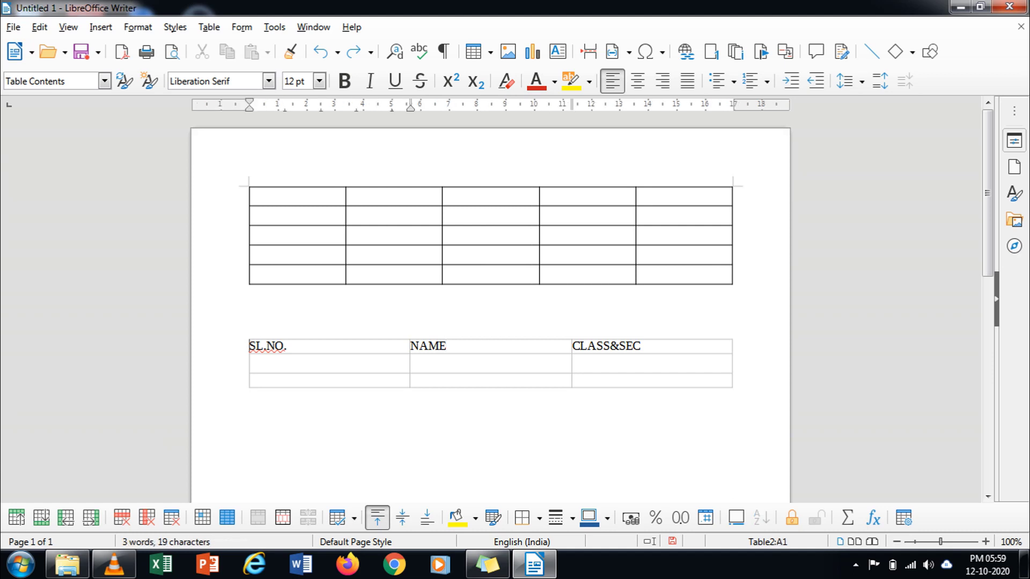
key(shift+End)
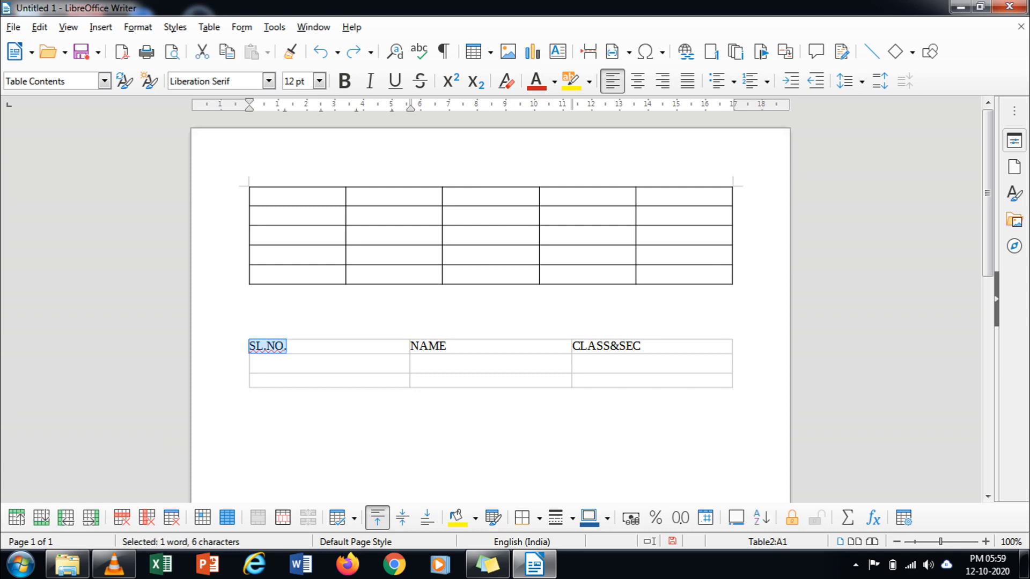
key(shift+Right)
key(shift+Right)
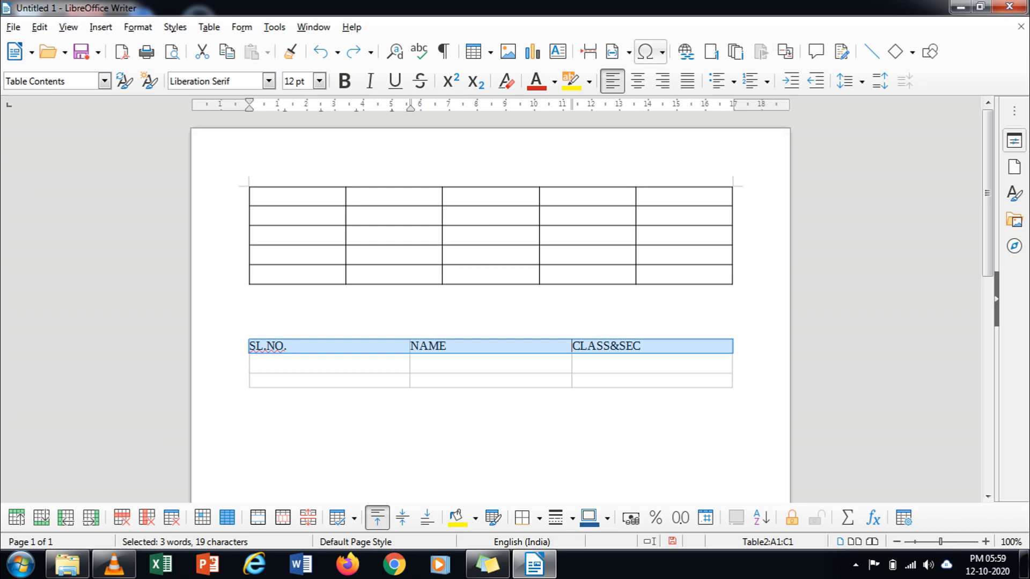
click(638, 81)
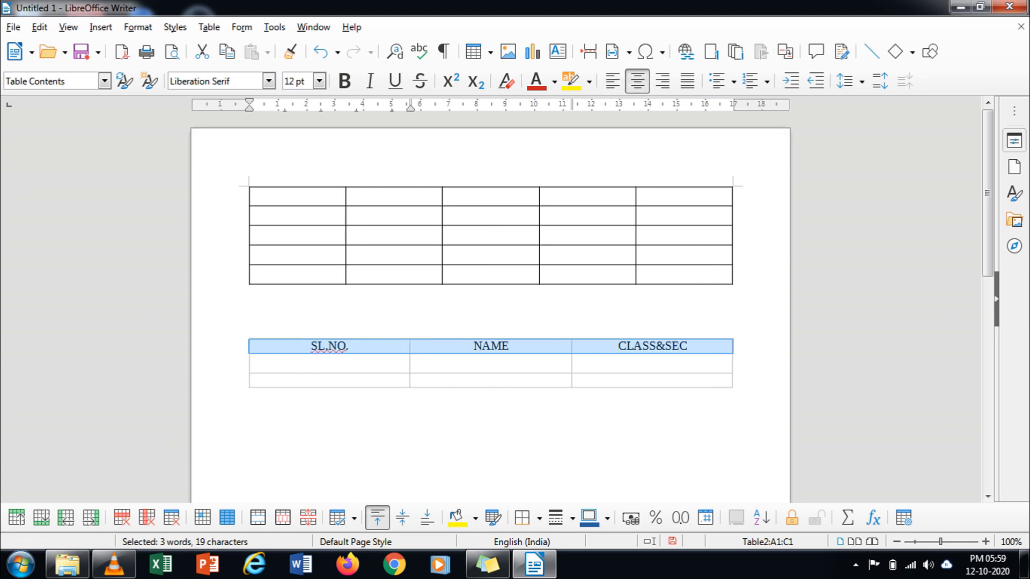
click(250, 361)
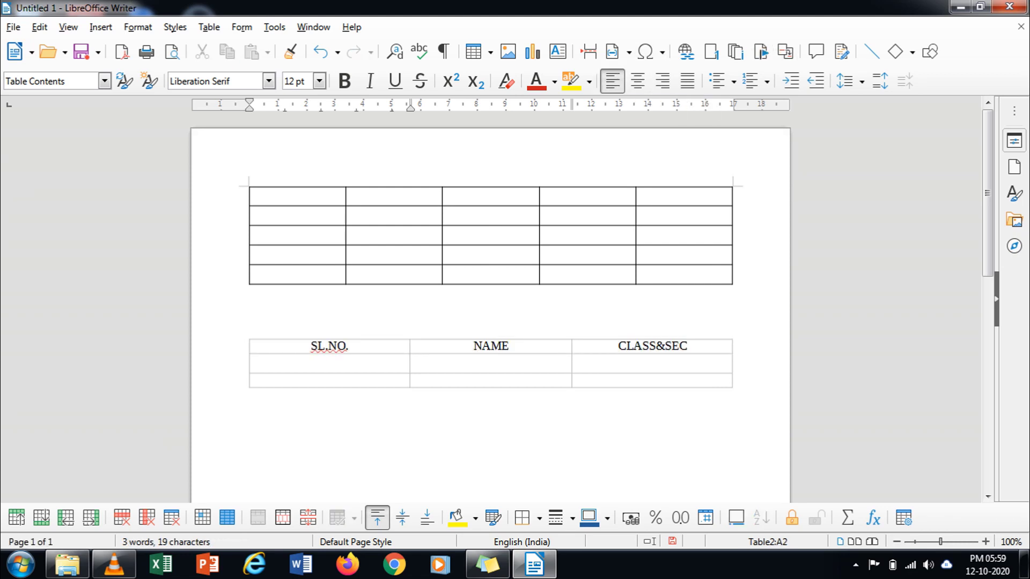
Step: Fill the first student row with serial number 1, the student's name and class VIII B
key(Tab)
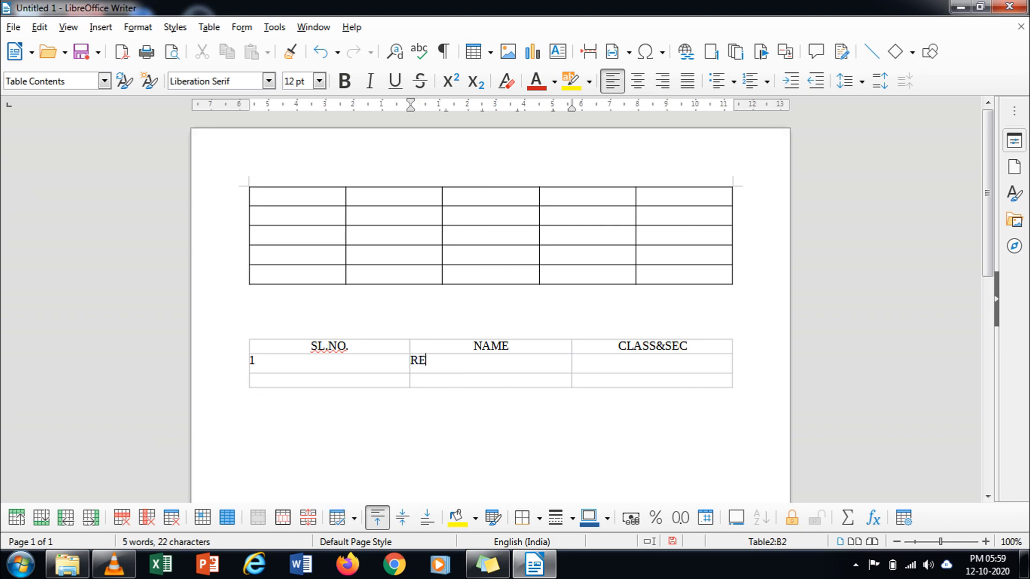
key(Tab)
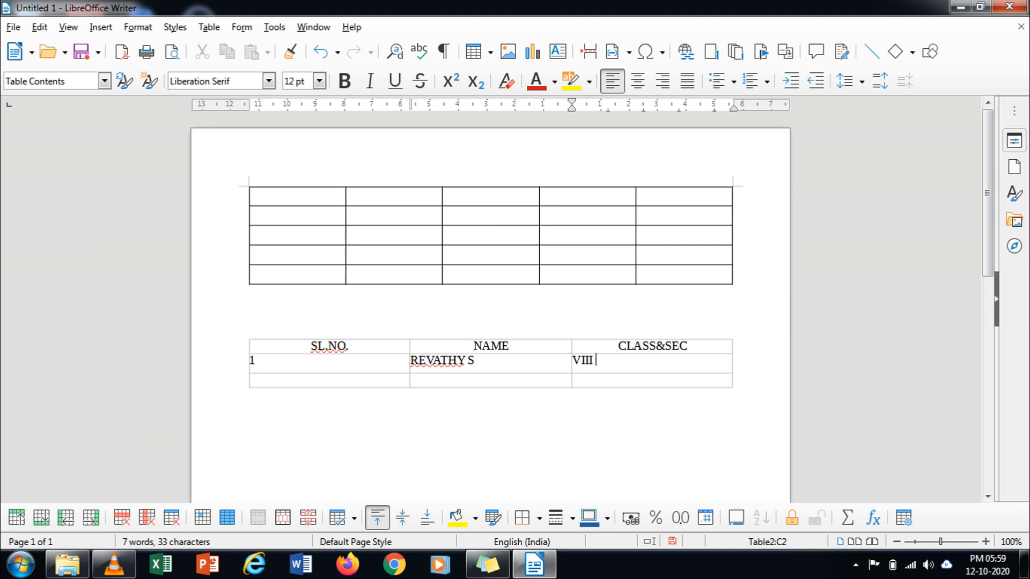
Step: Fill the next row with serial number 2, the second student's name and class IX C
key(Tab)
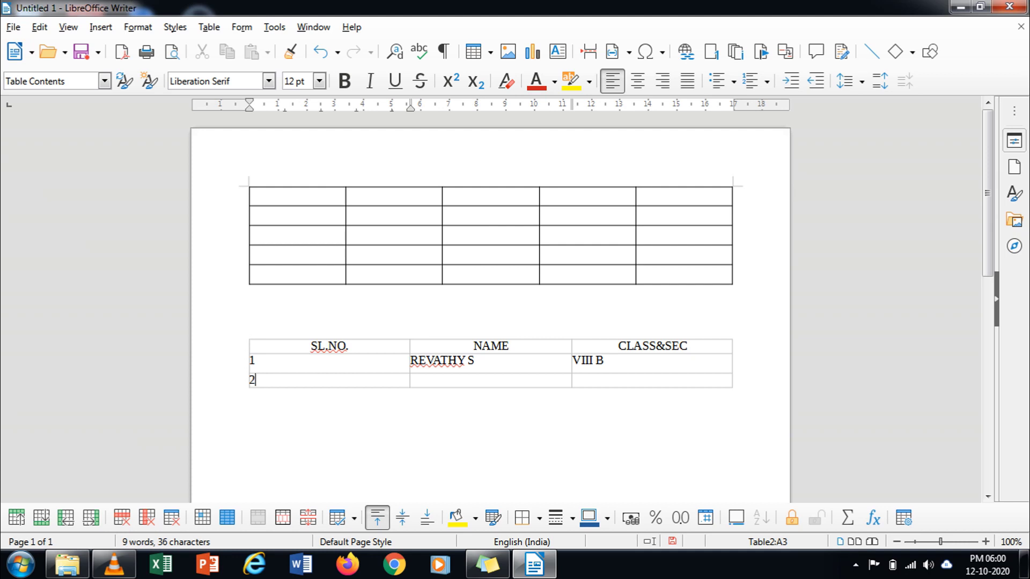
key(Tab)
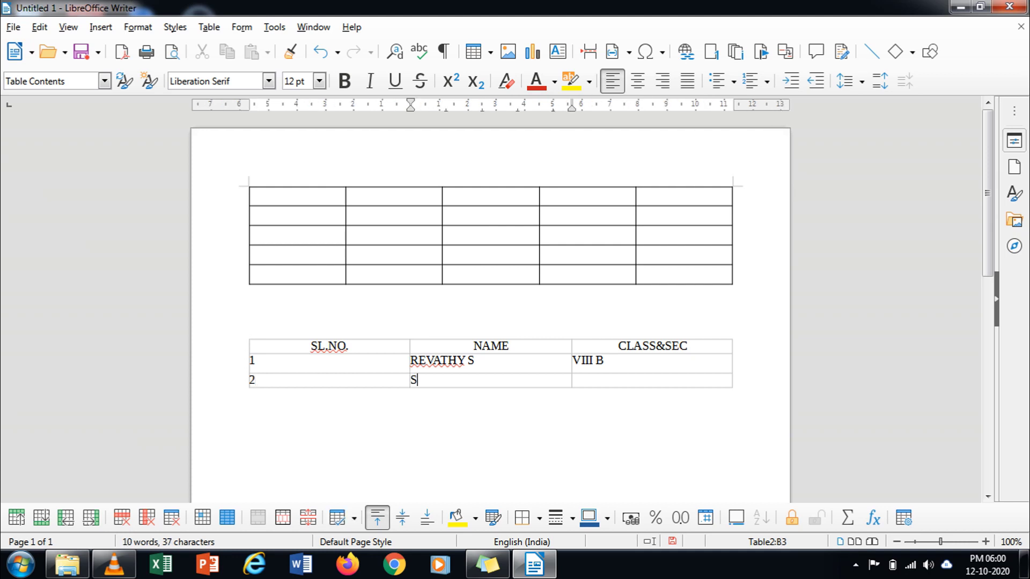
key(BackSpace)
key(Left)
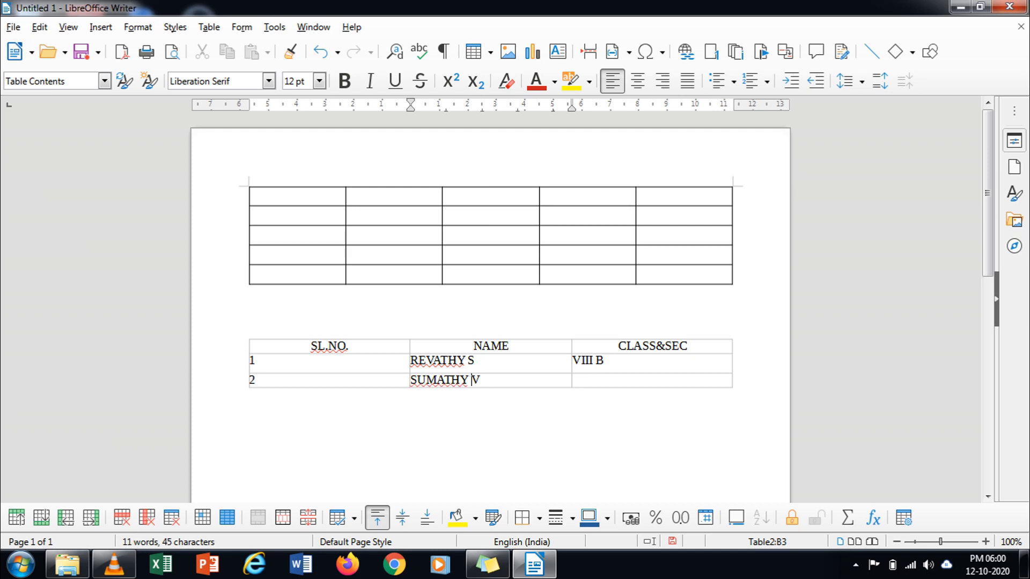
click(576, 379)
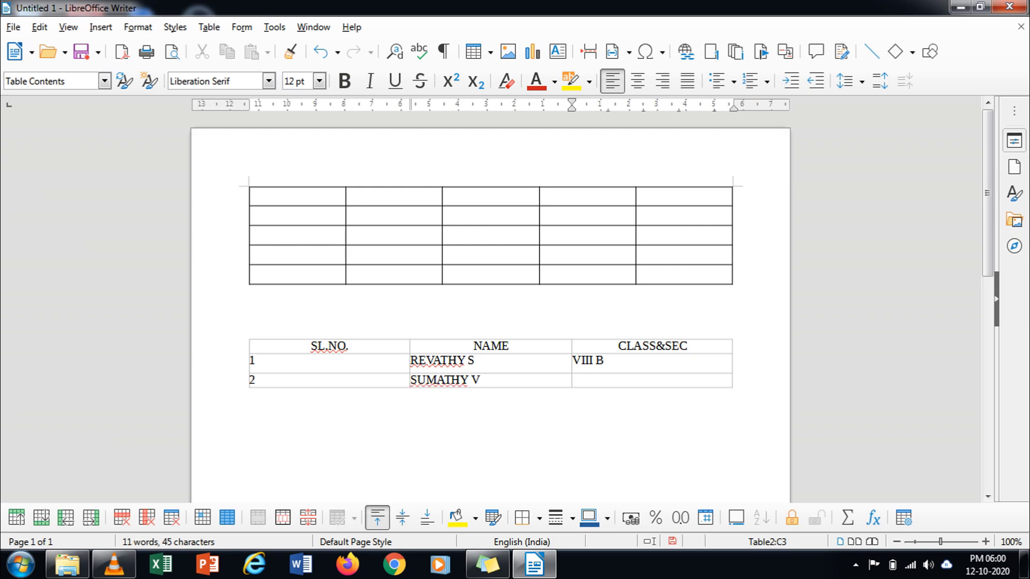
text(IX C)
drag(258, 360, 616, 380)
click(250, 395)
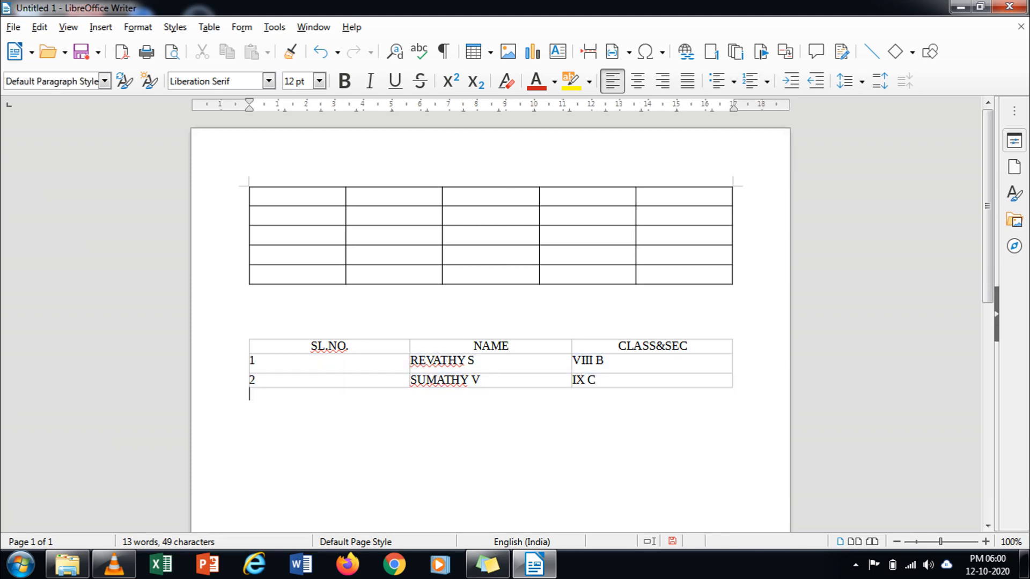
drag(249, 361, 572, 380)
Step: Centre the entries in the two student data rows
click(250, 394)
click(637, 80)
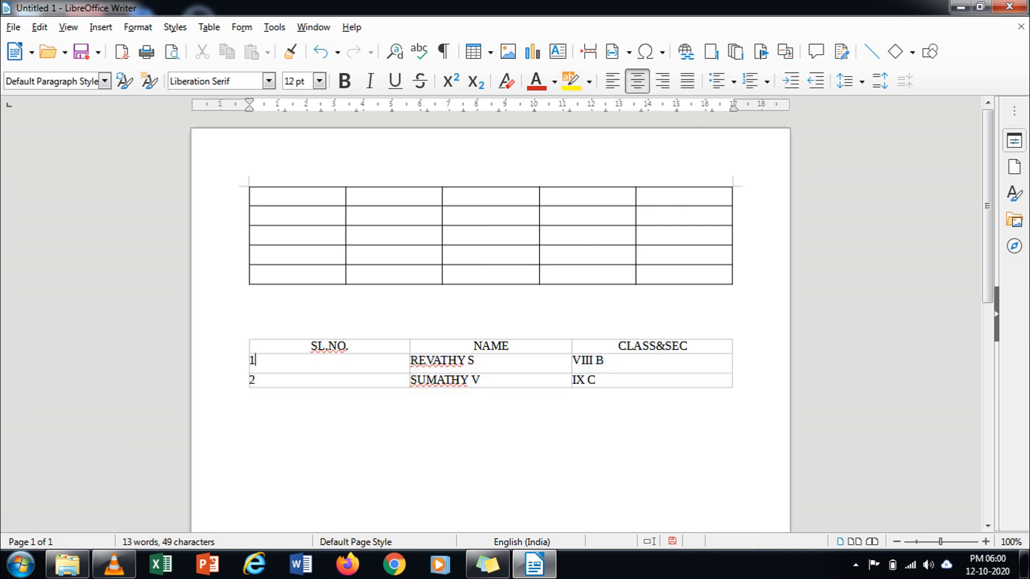
drag(586, 380, 597, 380)
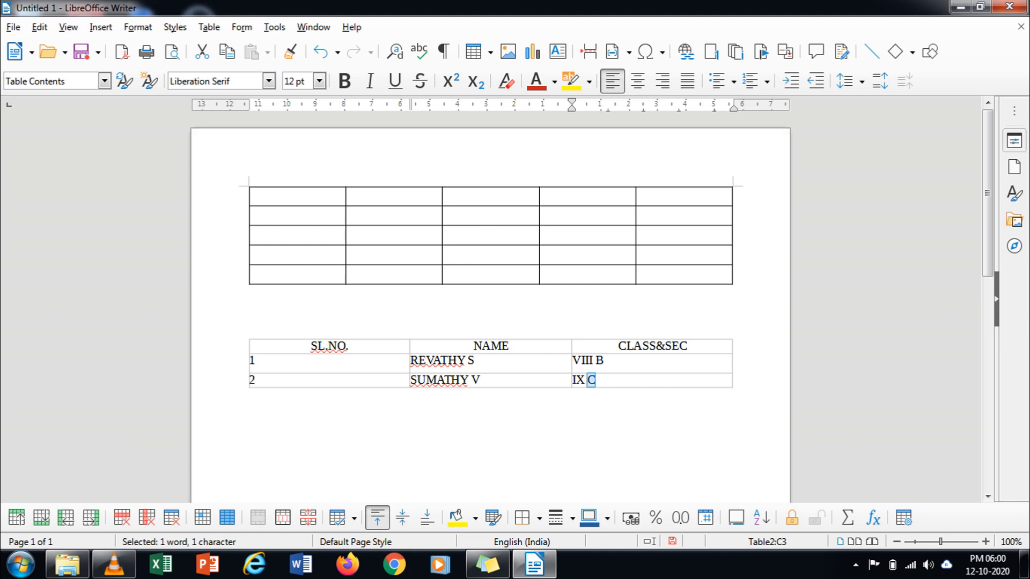
drag(250, 360, 572, 379)
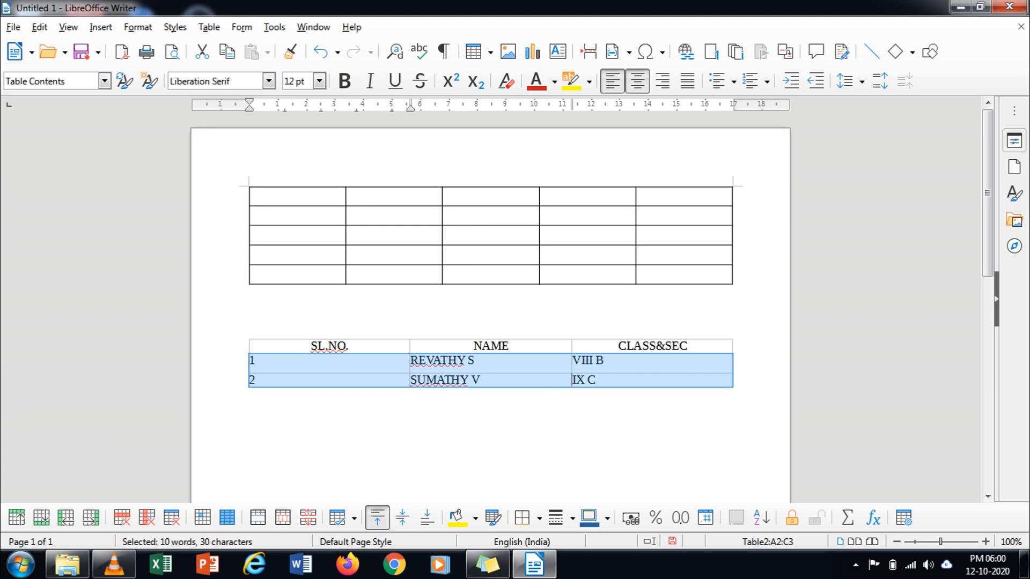
click(637, 80)
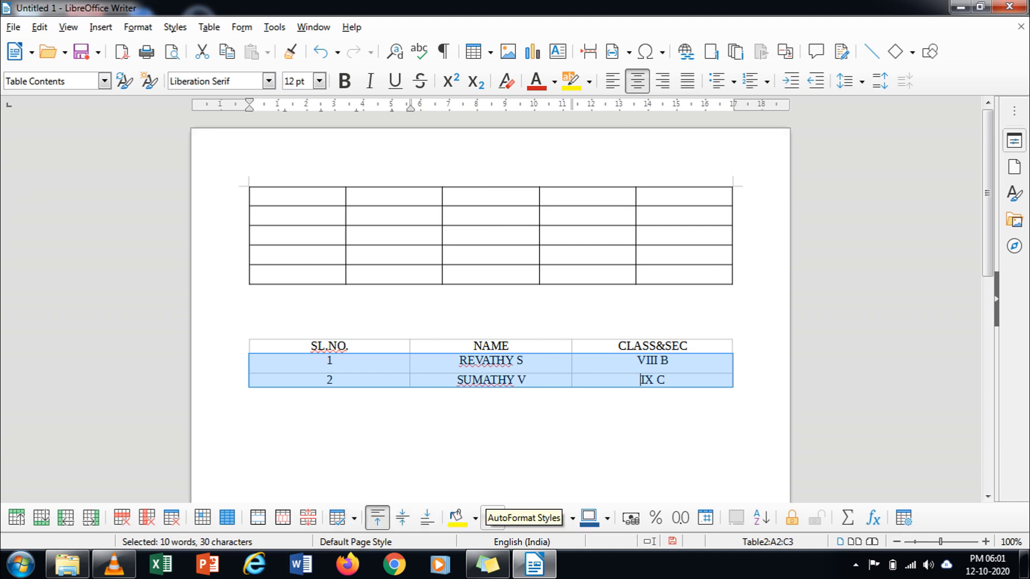
Step: Apply the all-borders preset to the student rows and the header row
click(522, 518)
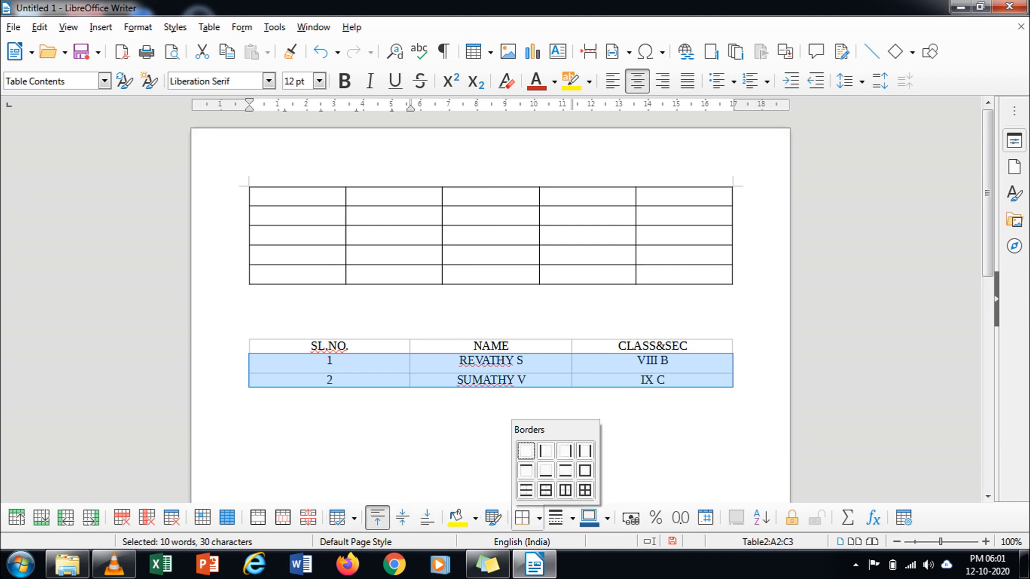
click(584, 490)
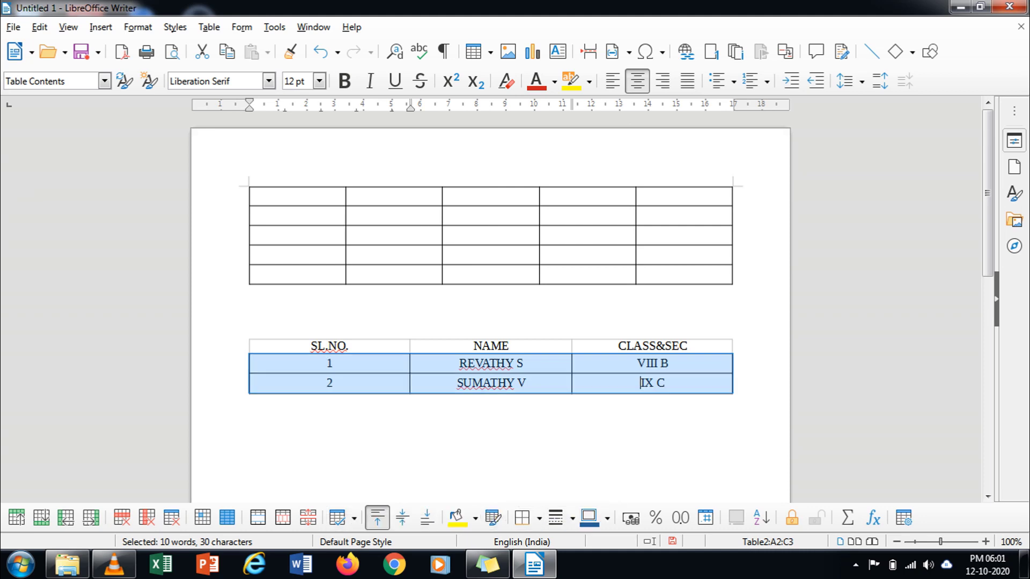
click(490, 401)
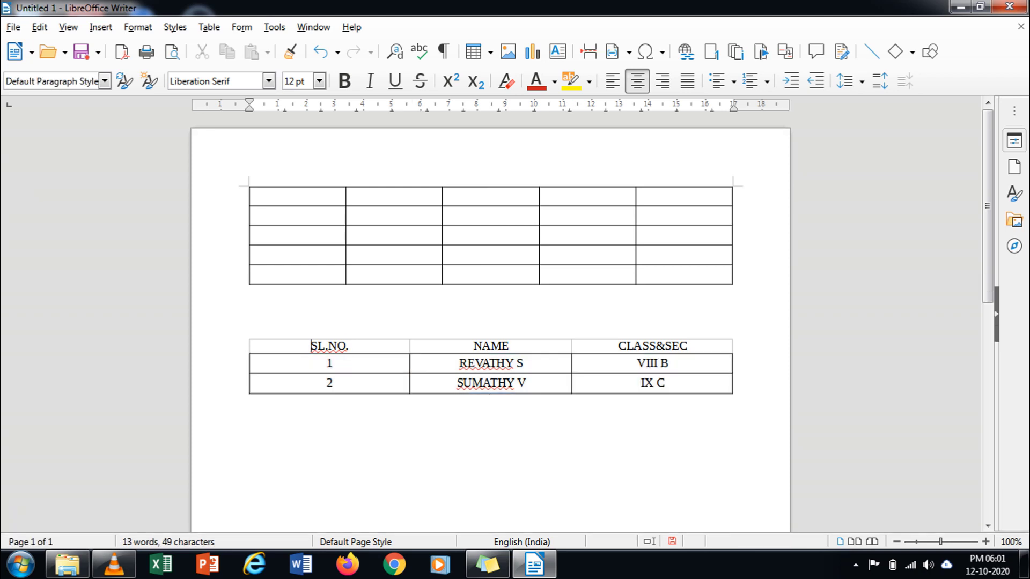
drag(311, 345, 488, 346)
click(490, 399)
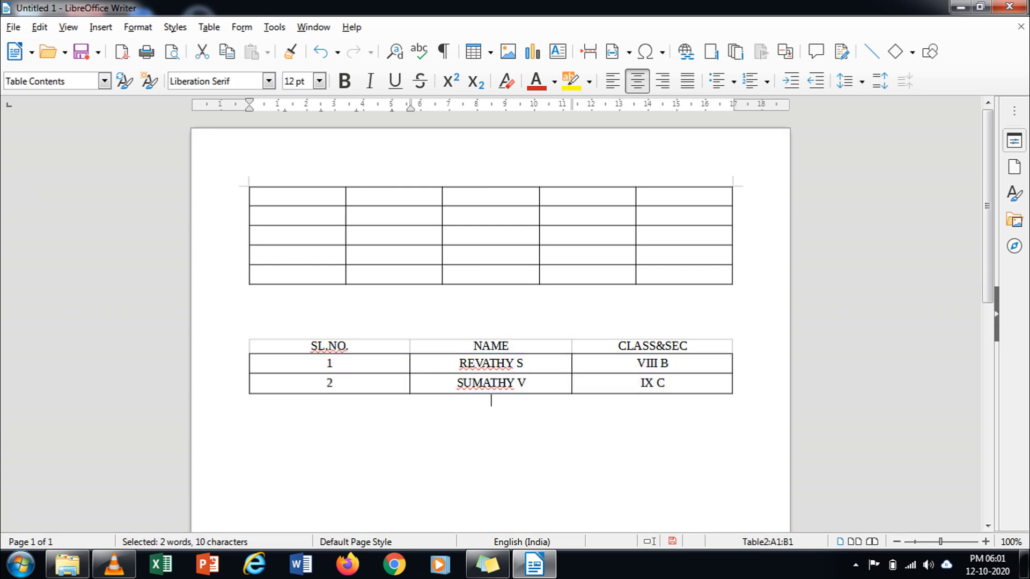
drag(311, 345, 617, 346)
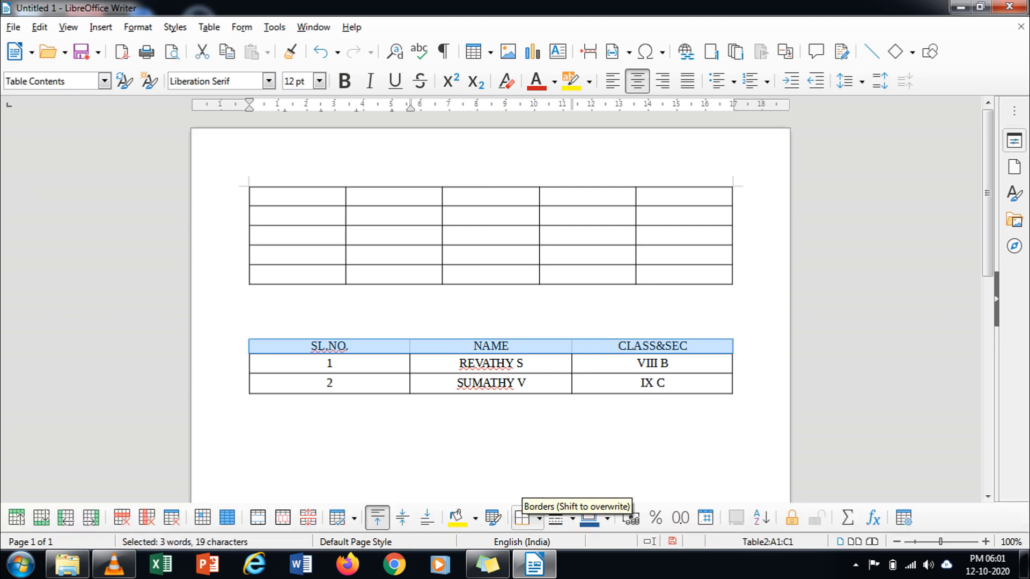
click(526, 516)
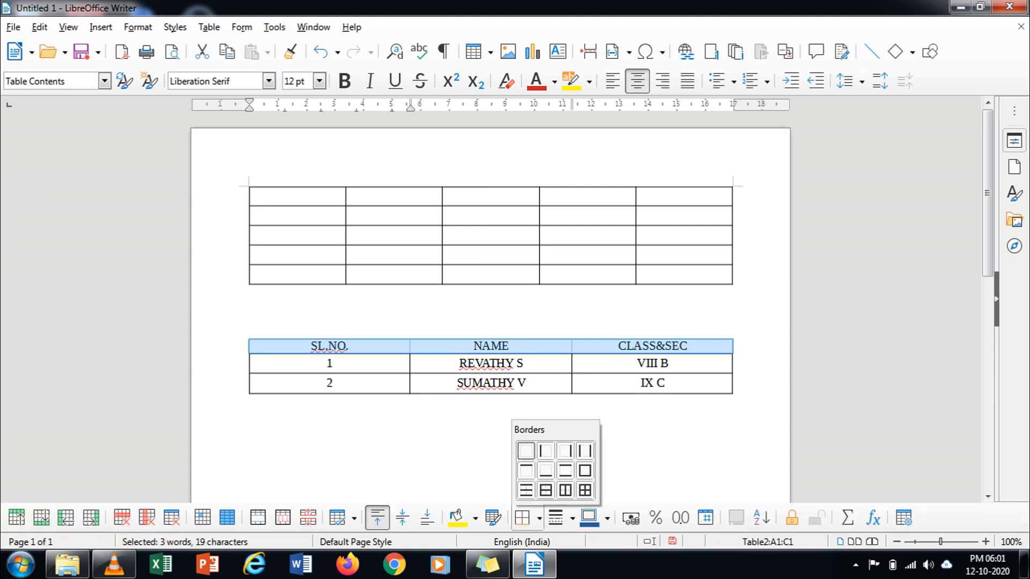
click(584, 489)
click(491, 406)
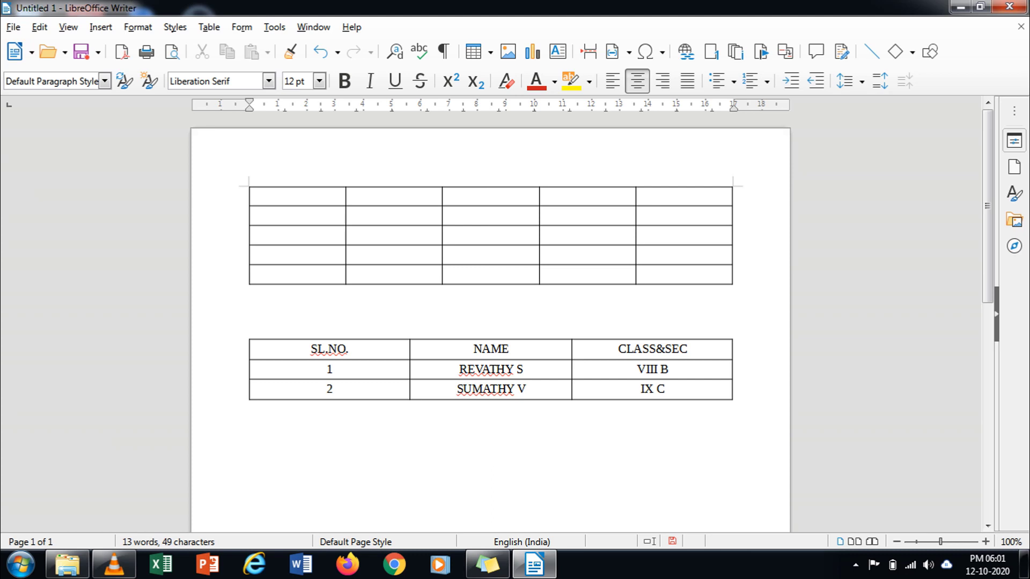
Step: Insert an empty row below the last student row
click(669, 369)
triple_click(666, 389)
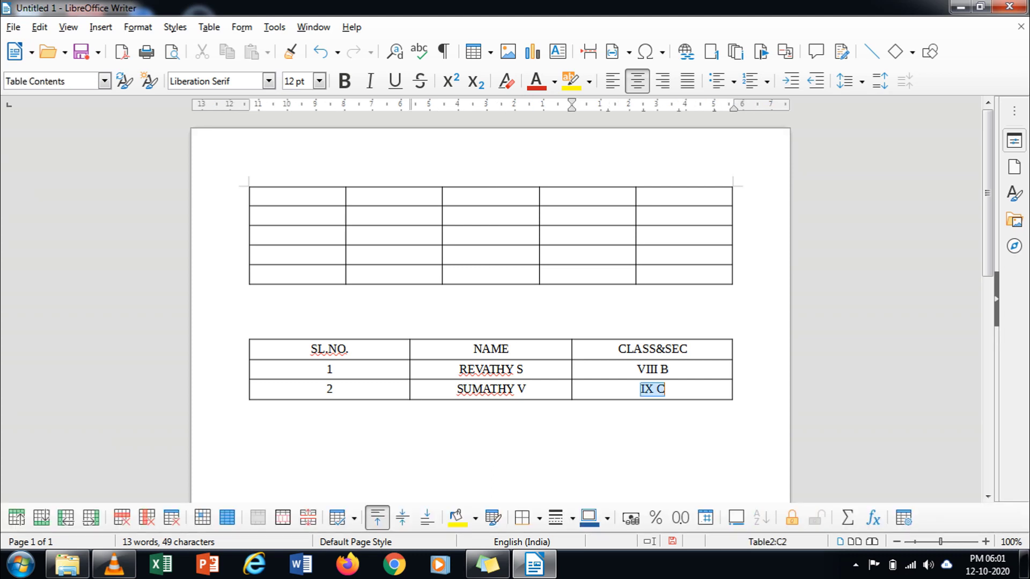
click(665, 390)
right_click(676, 392)
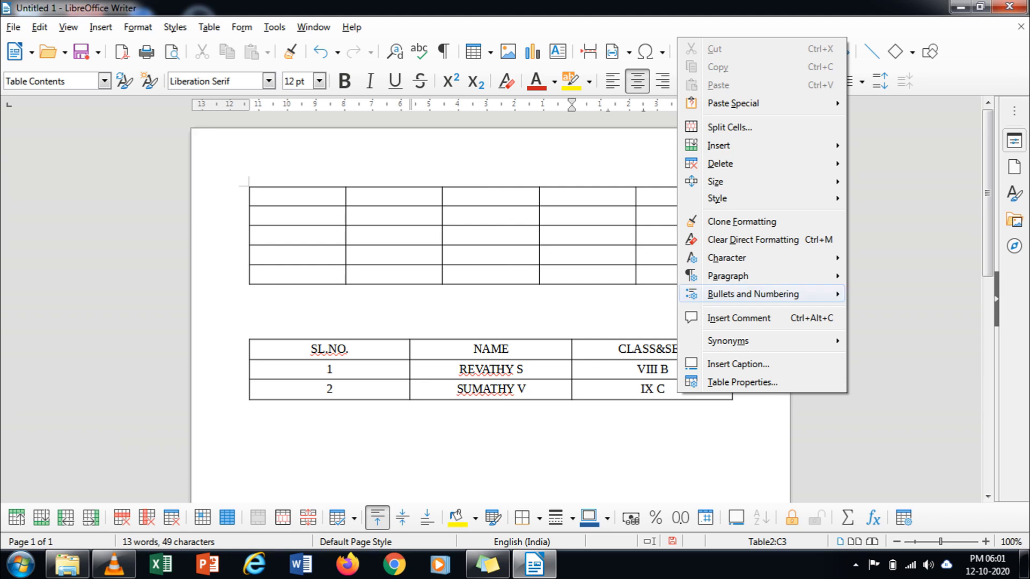
mouse_move(718, 146)
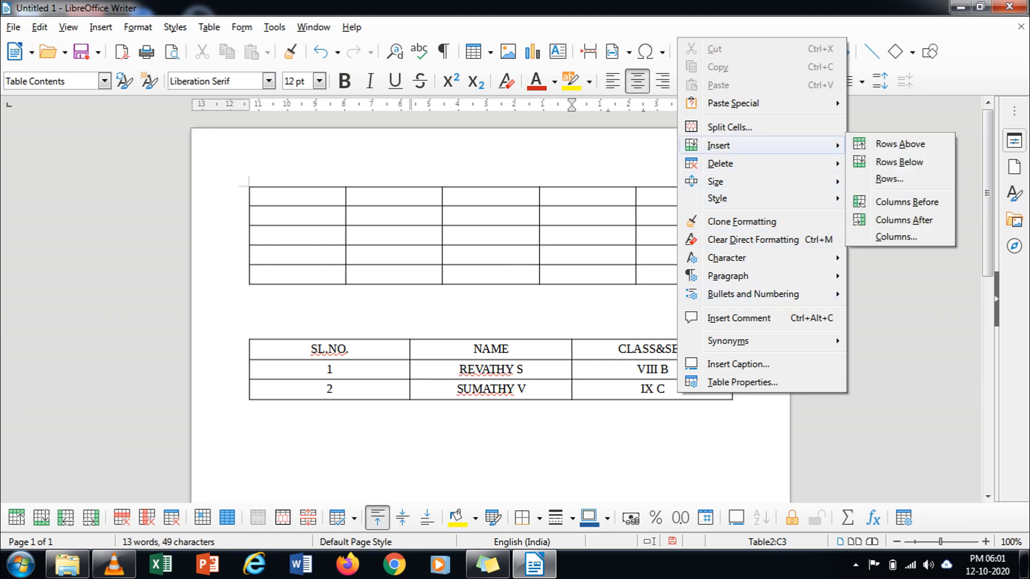
click(898, 162)
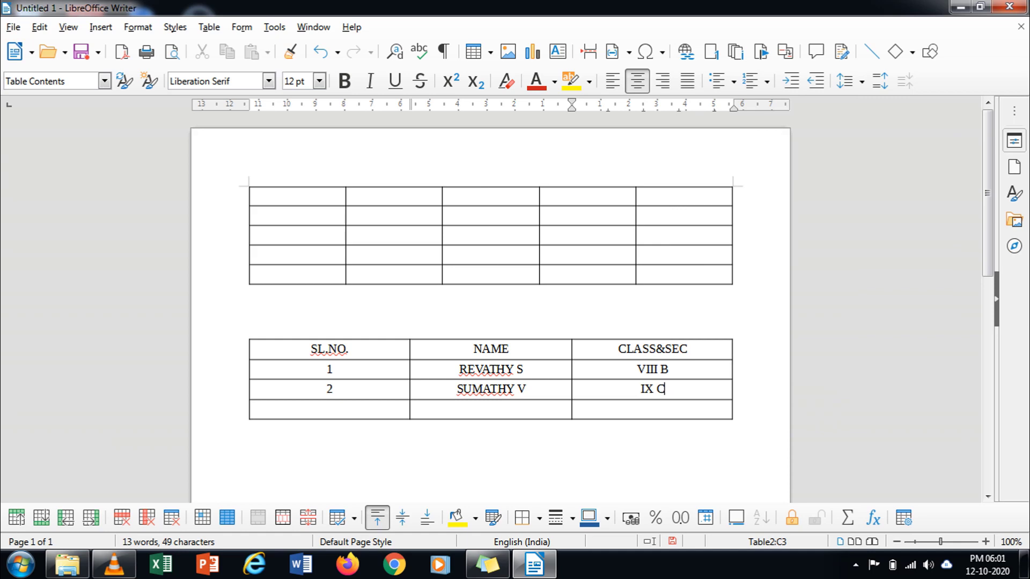
Step: Insert another empty row above the second student's row
click(349, 349)
click(333, 369)
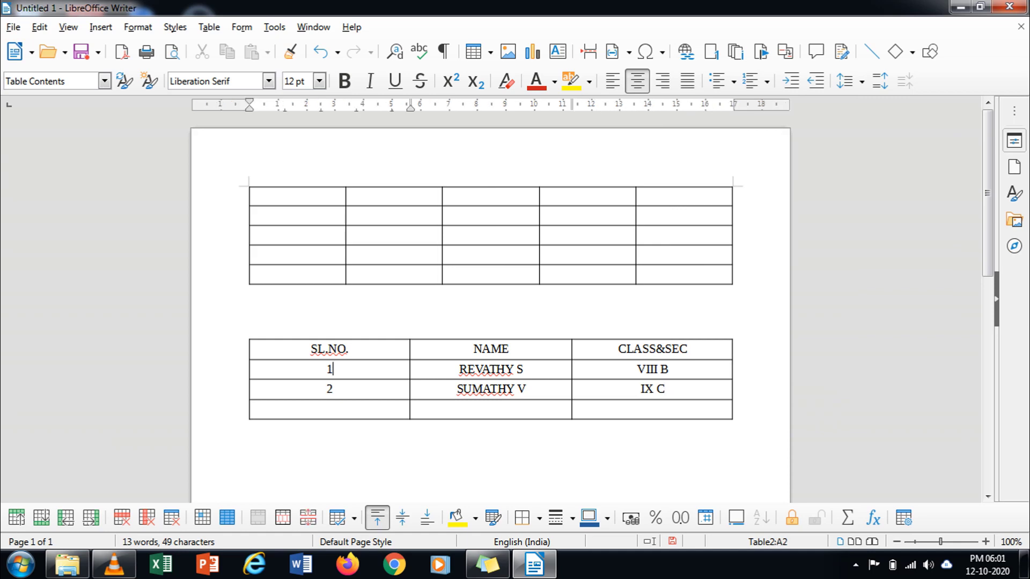
click(333, 389)
right_click(703, 388)
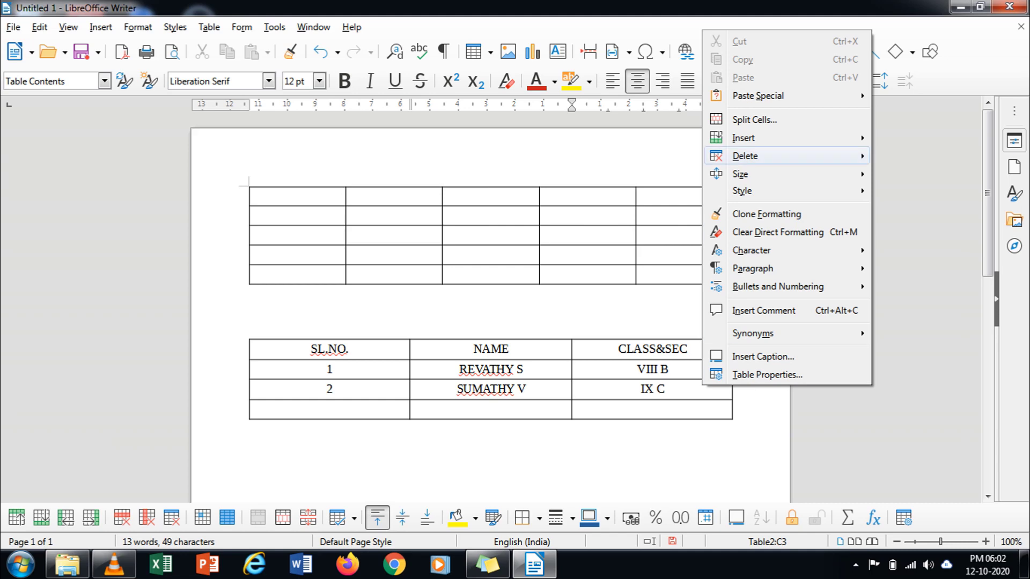
key(Up)
key(Right)
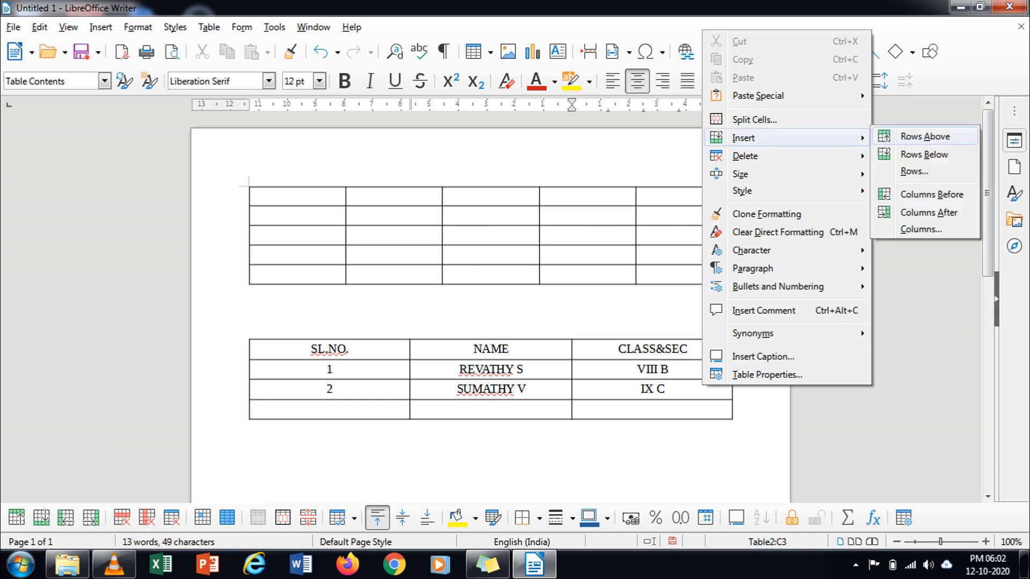
key(Return)
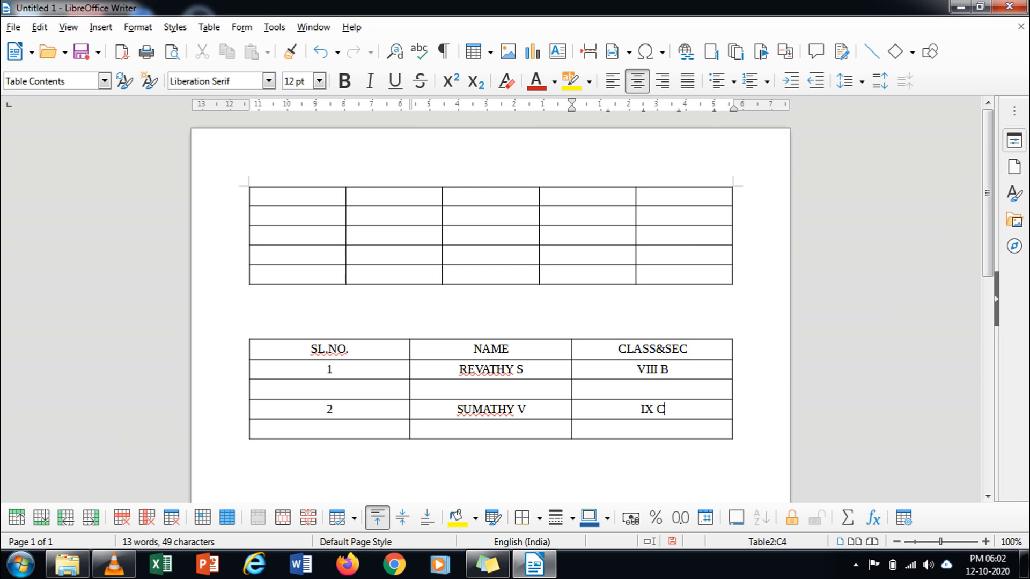
Step: Use the right-click Insert menu to add a blank column D after CLASS&SEC
drag(349, 349, 491, 387)
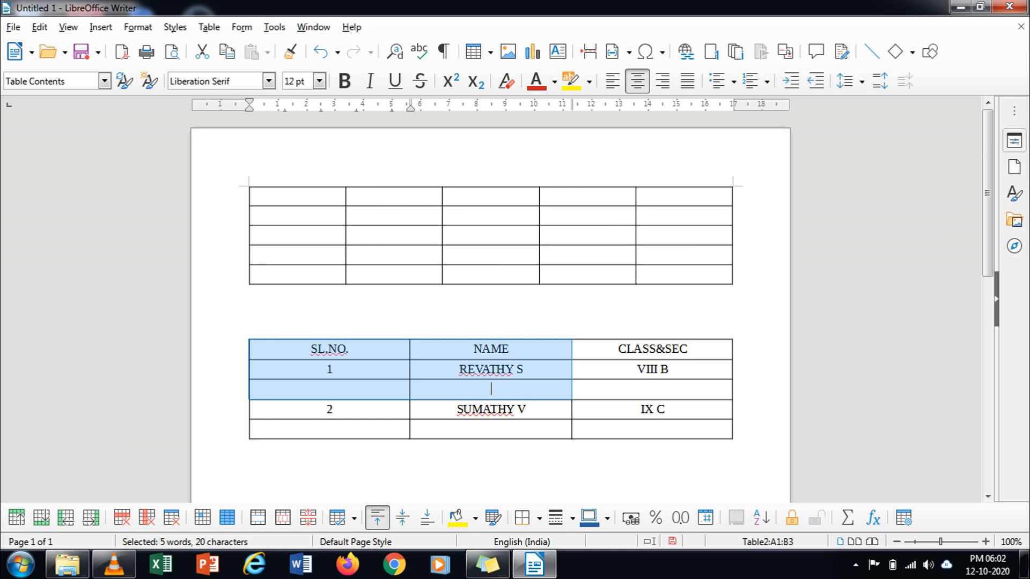
right_click(416, 359)
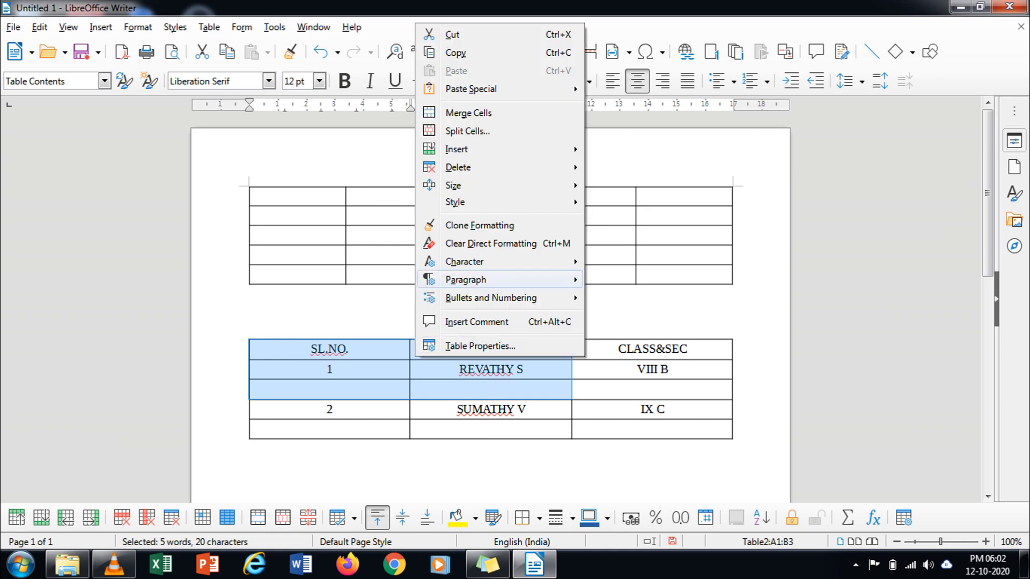
mouse_move(456, 149)
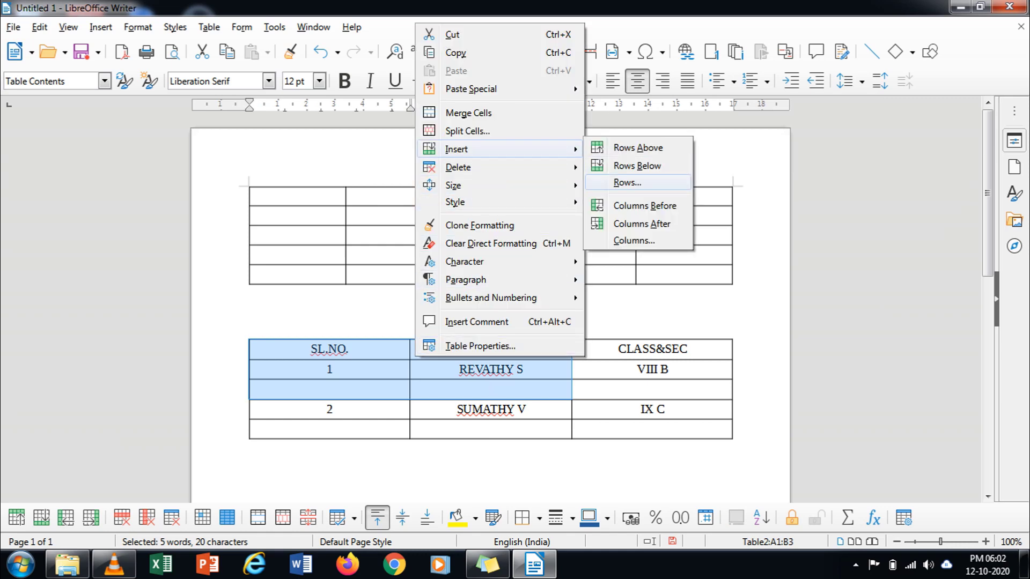
click(644, 205)
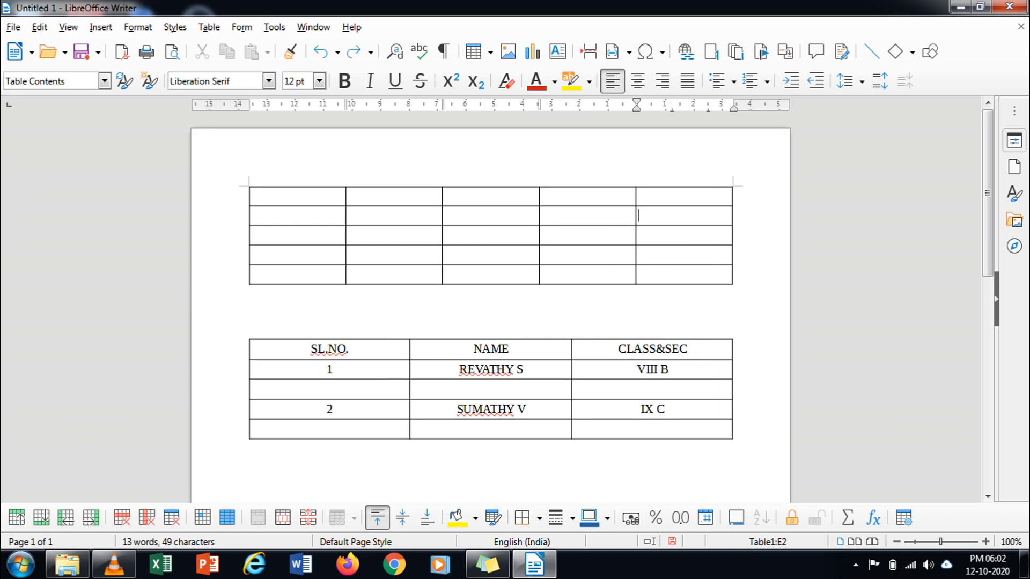
drag(618, 349, 652, 389)
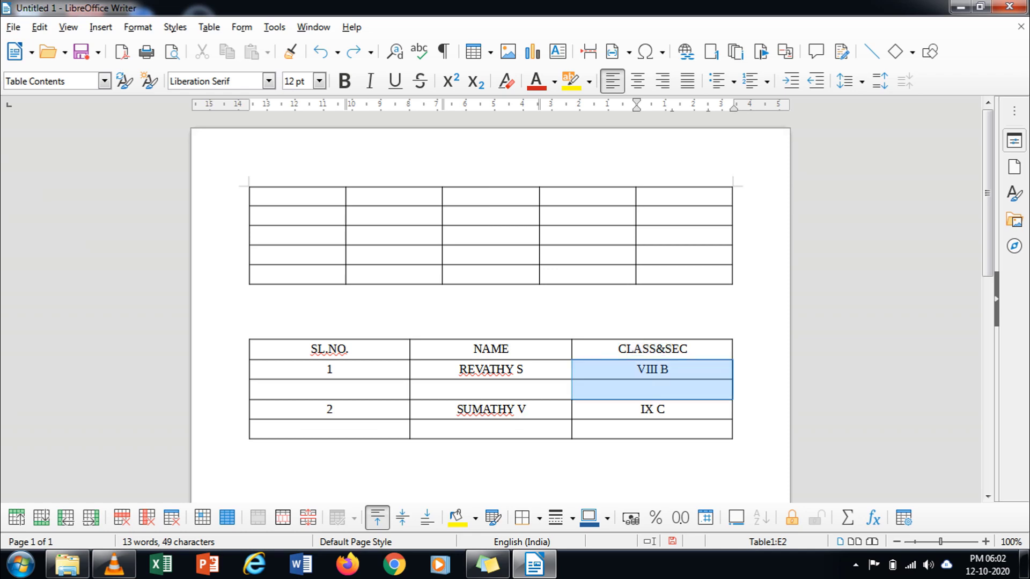
right_click(703, 354)
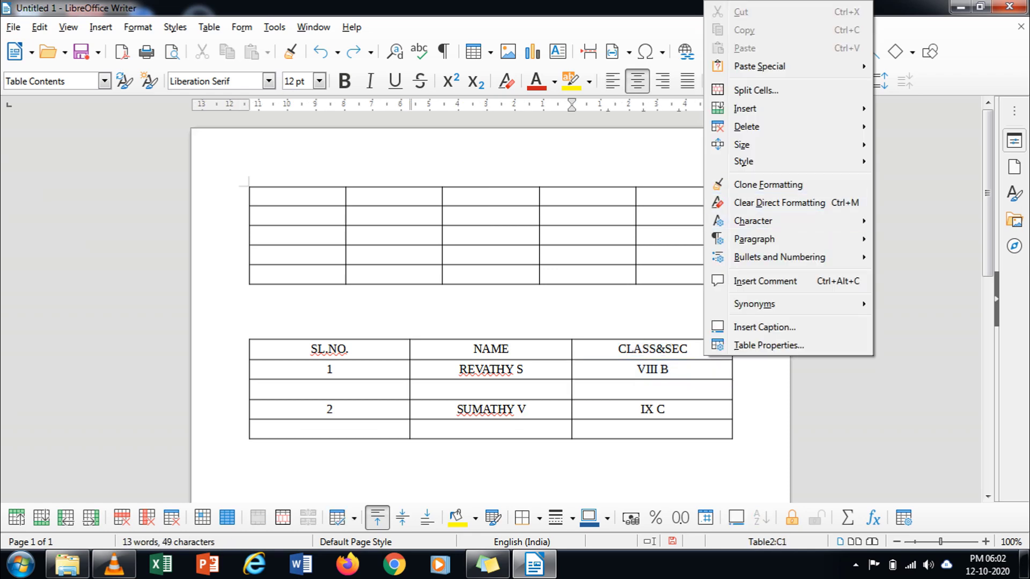
mouse_move(751, 109)
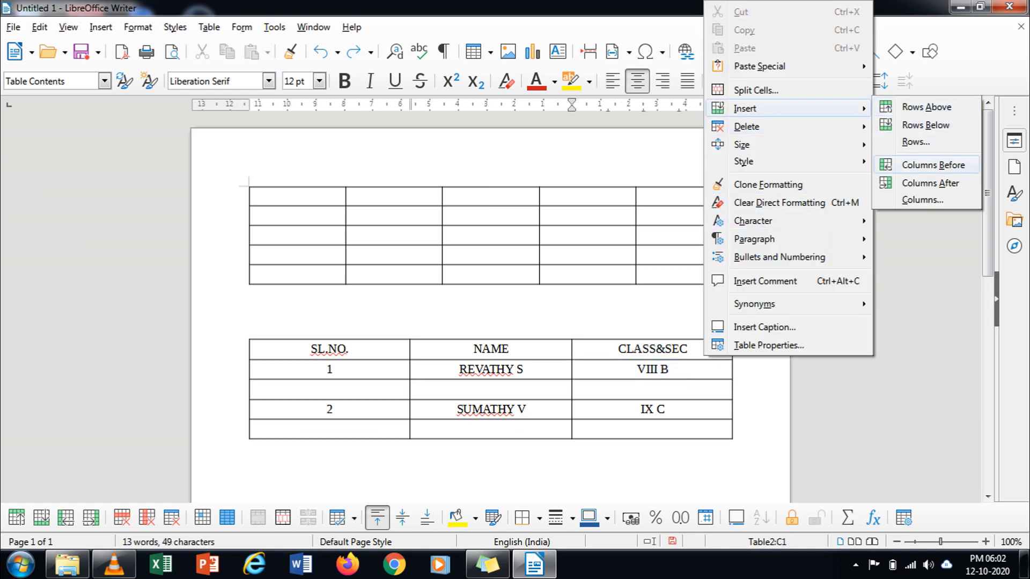
click(931, 183)
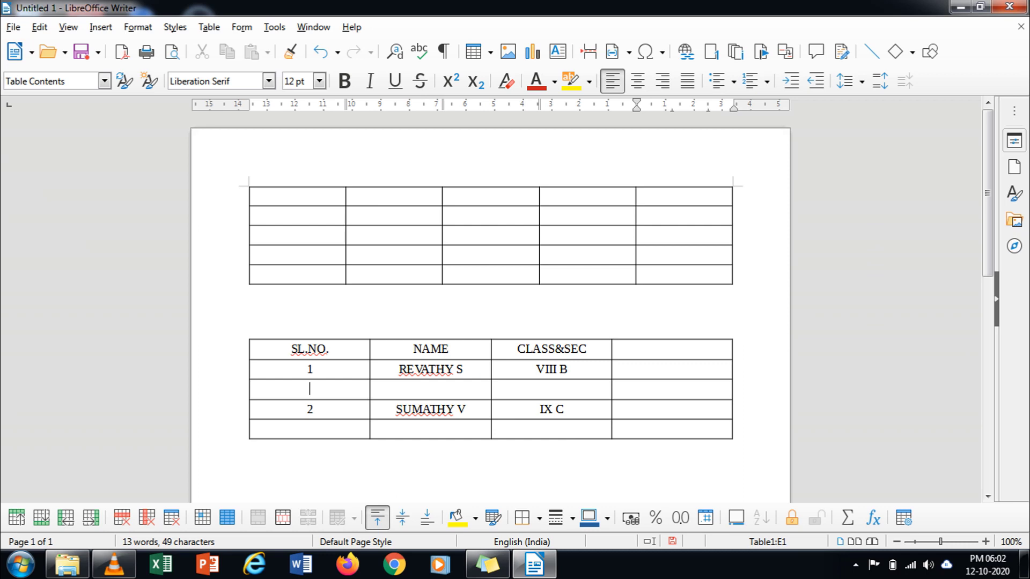
Step: Delete the blank row between the two student rows
drag(310, 388, 551, 388)
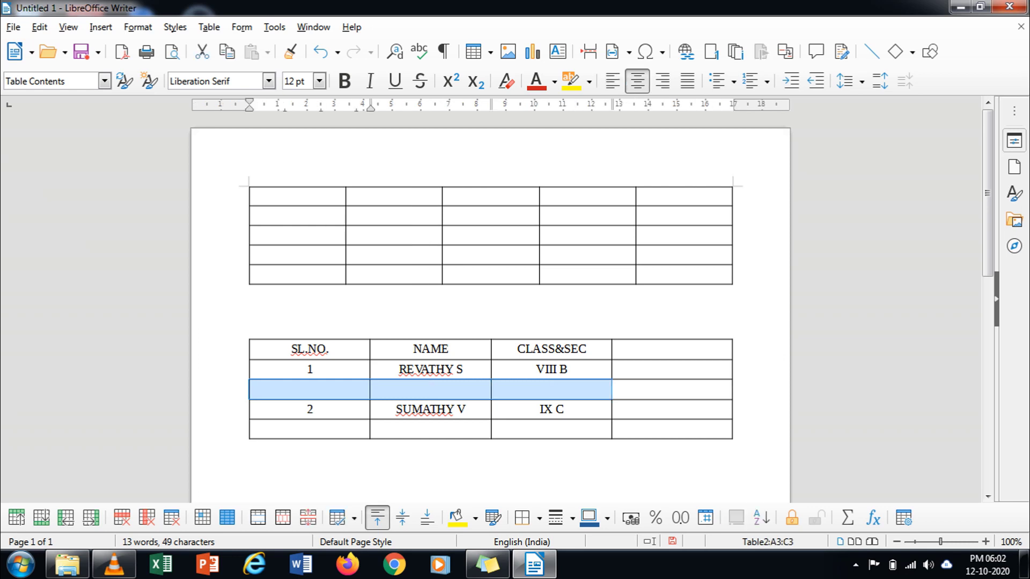
click(672, 388)
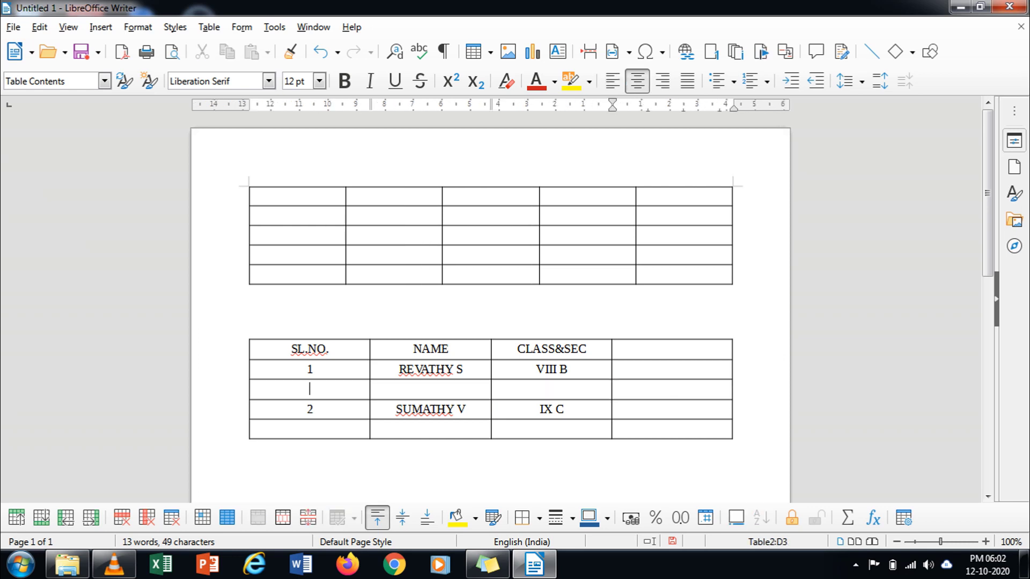
drag(309, 389, 551, 388)
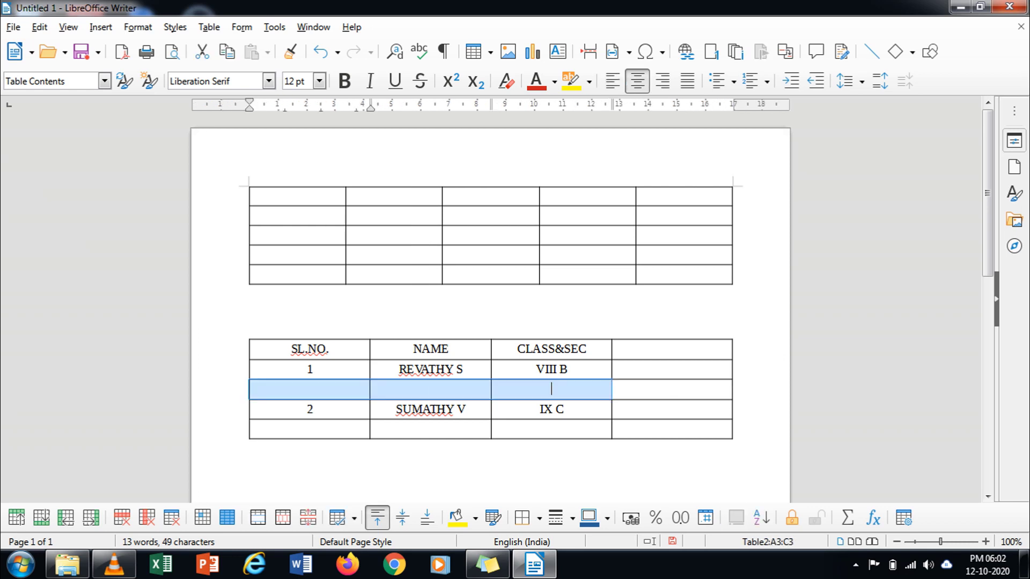
right_click(447, 391)
mouse_move(489, 202)
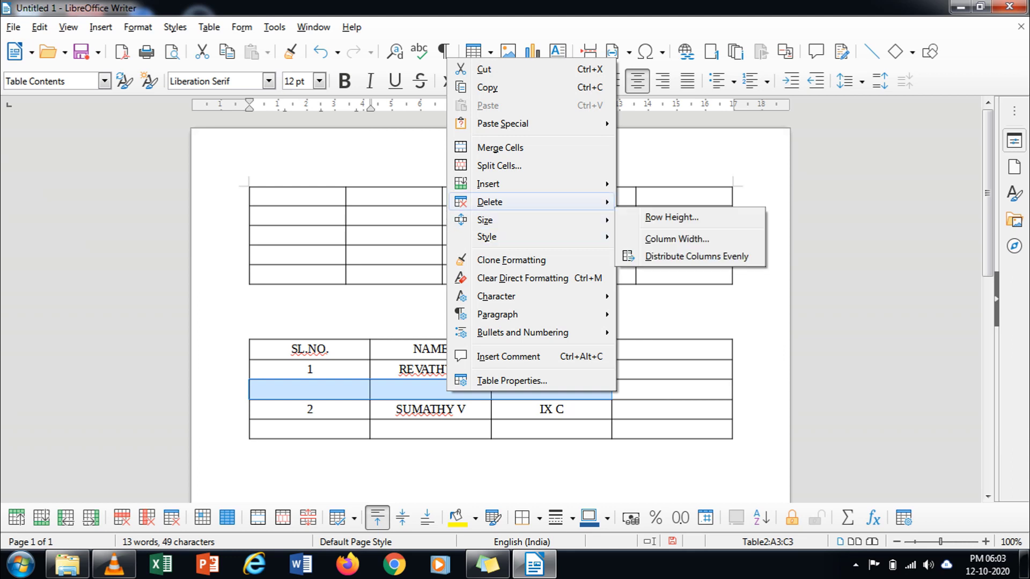
click(655, 200)
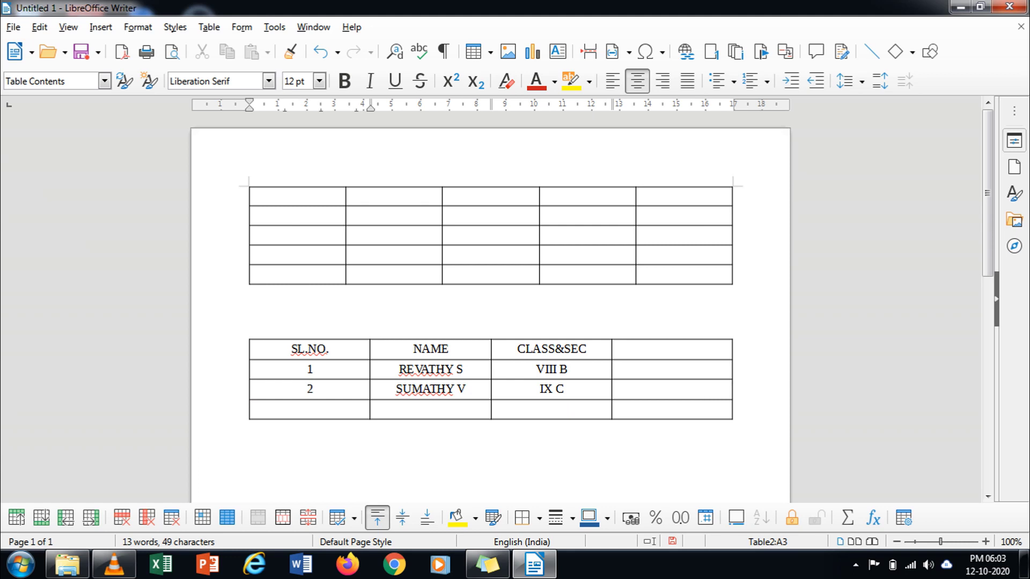
Step: Delete the empty fourth column from the student table
drag(672, 348, 672, 409)
right_click(673, 409)
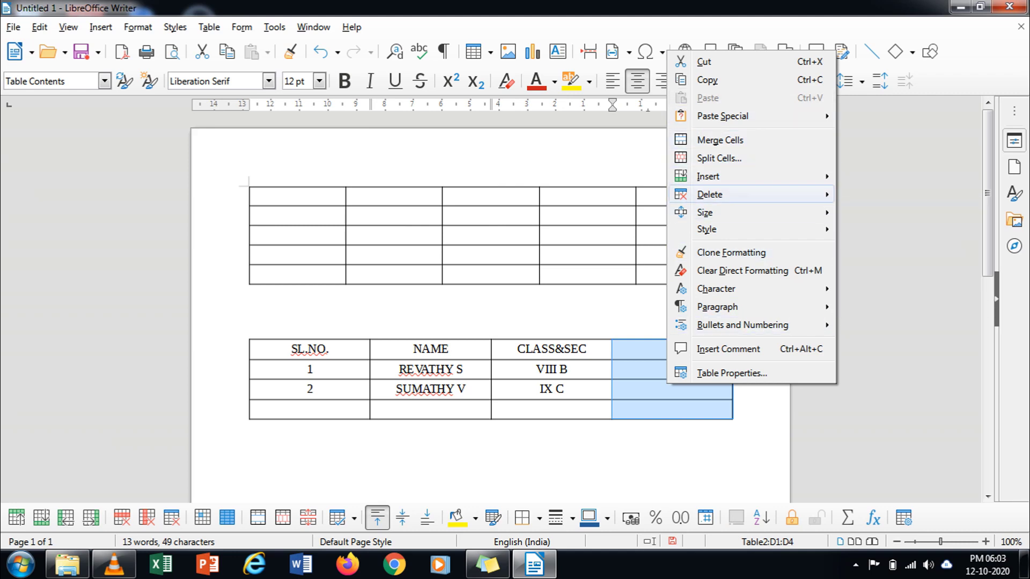
mouse_move(709, 194)
click(882, 210)
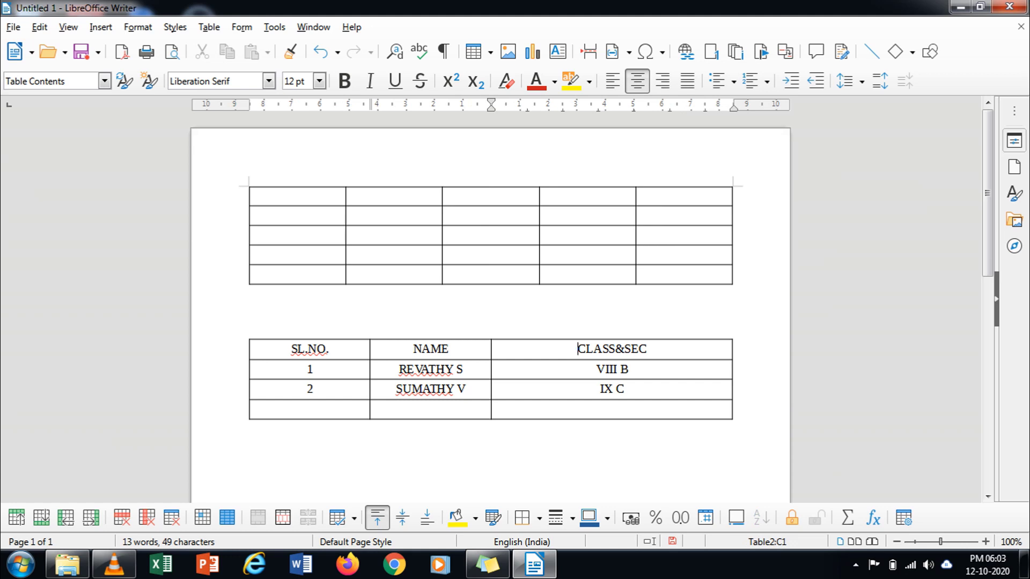
key(shift+Right)
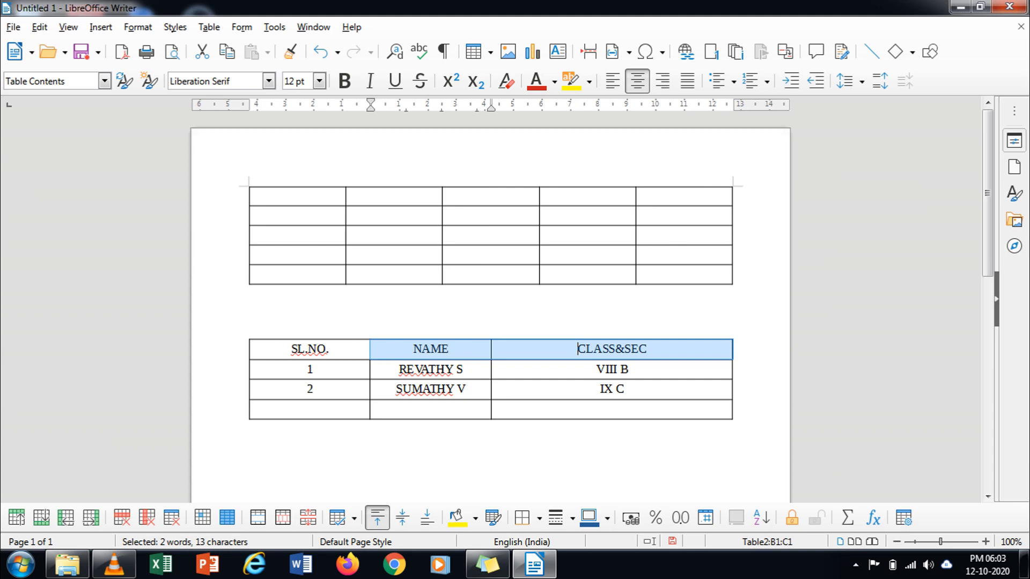
key(Down)
key(Down)
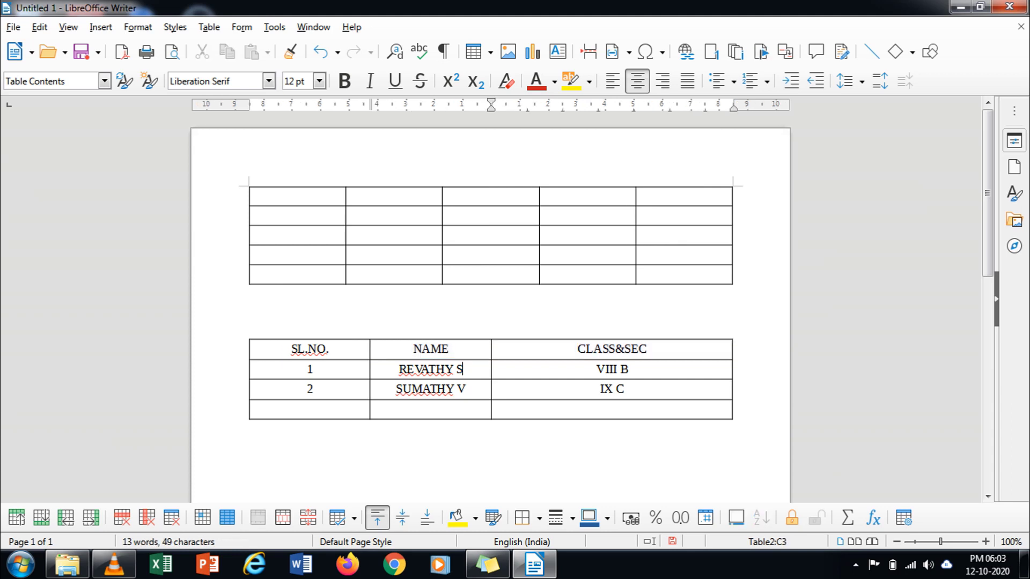
key(shift+Right)
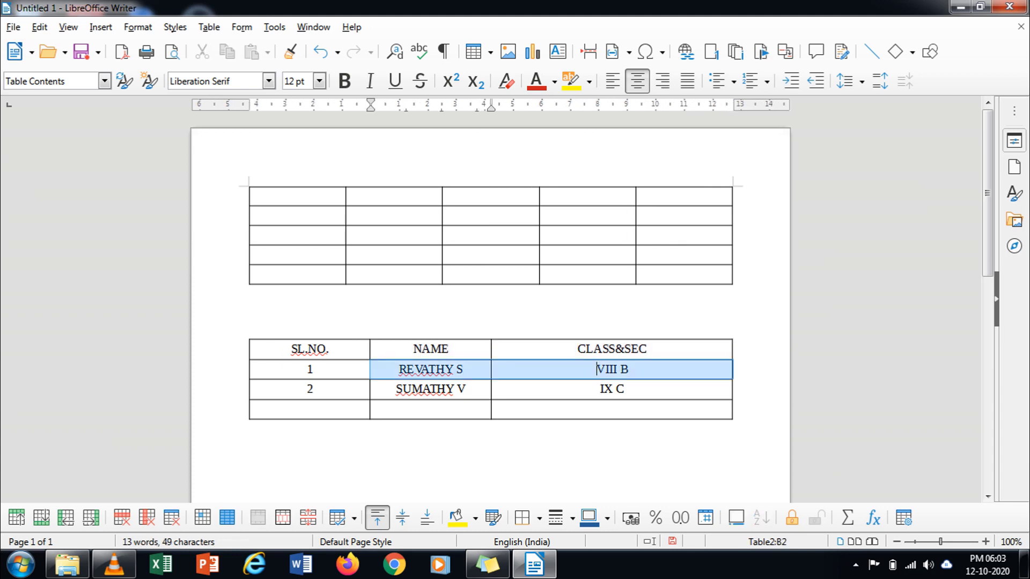
key(Down)
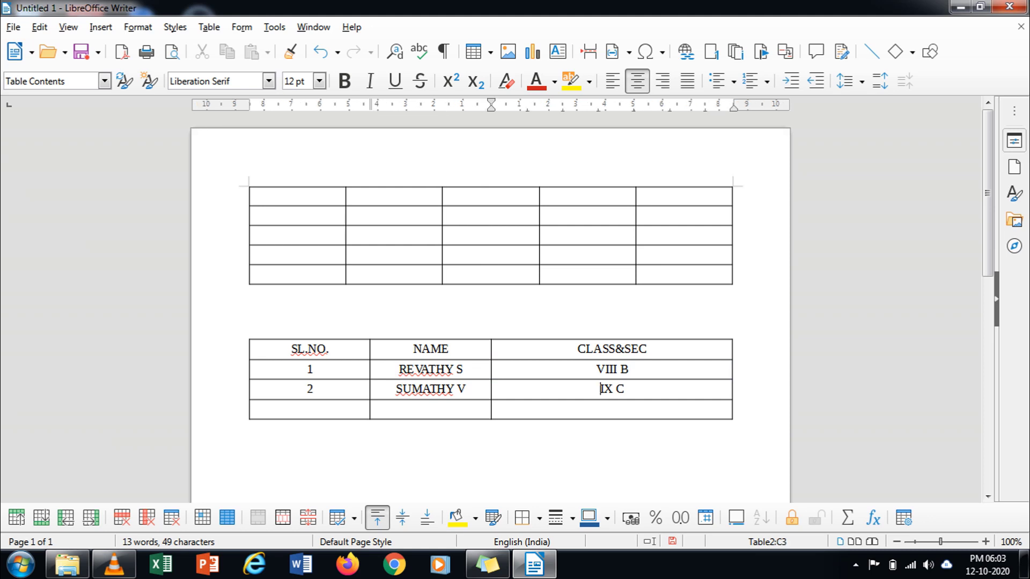
click(647, 349)
scroll(490, 300, down, 3)
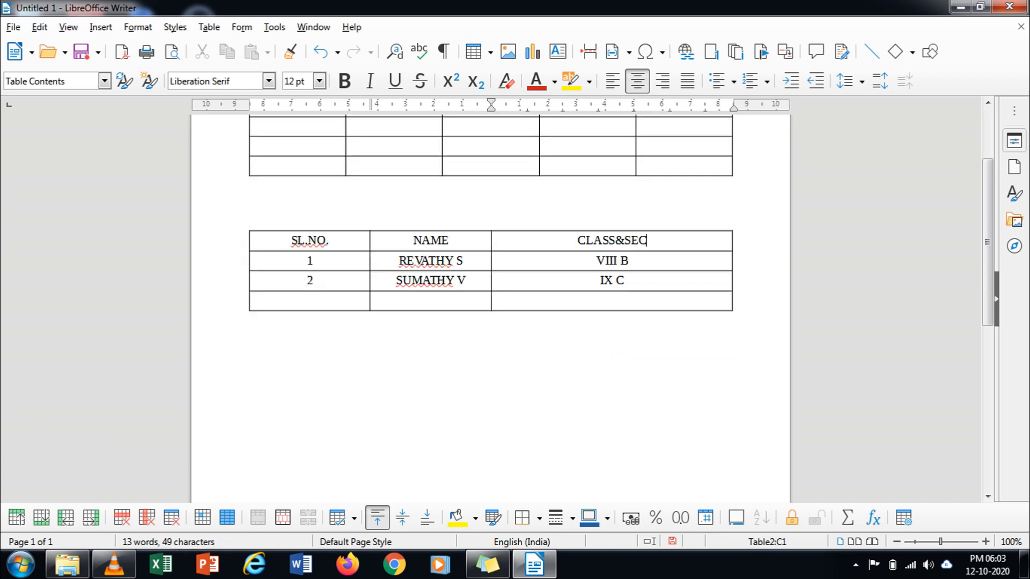
scroll(490, 300, up, 3)
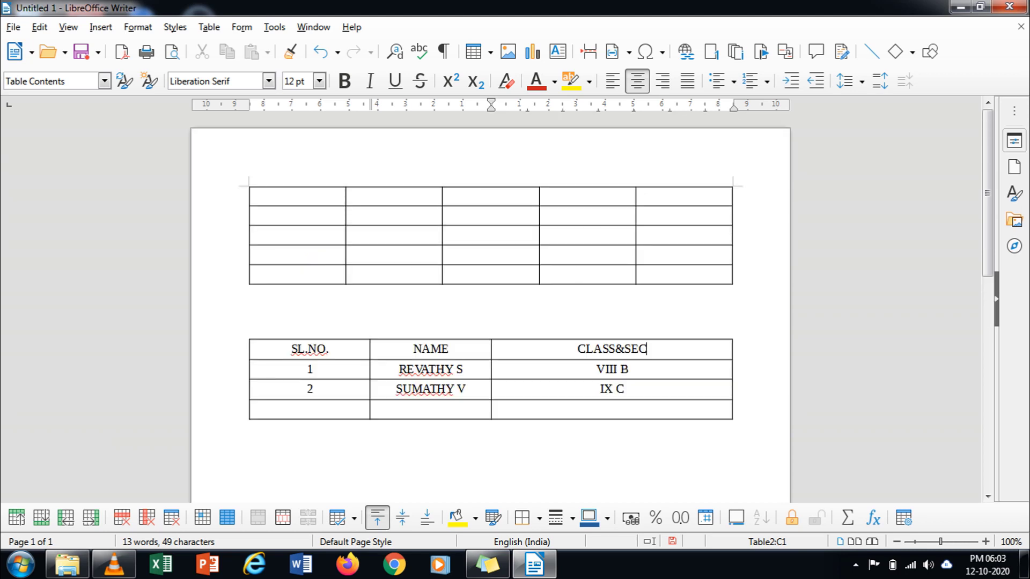
Step: Copy the SL.NO. column and paste it into the upper table's first column
drag(310, 350, 308, 389)
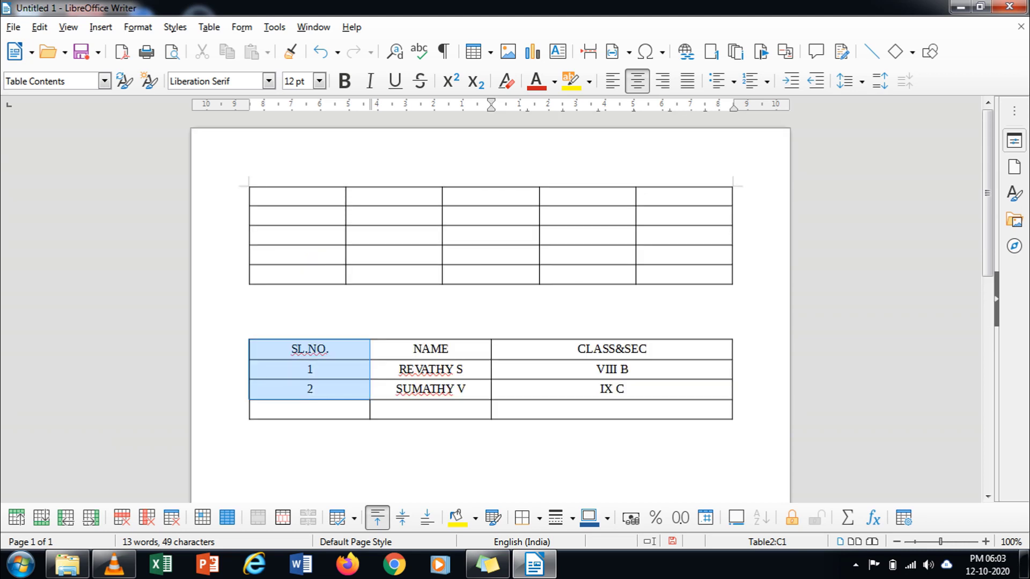
key(ctrl+c)
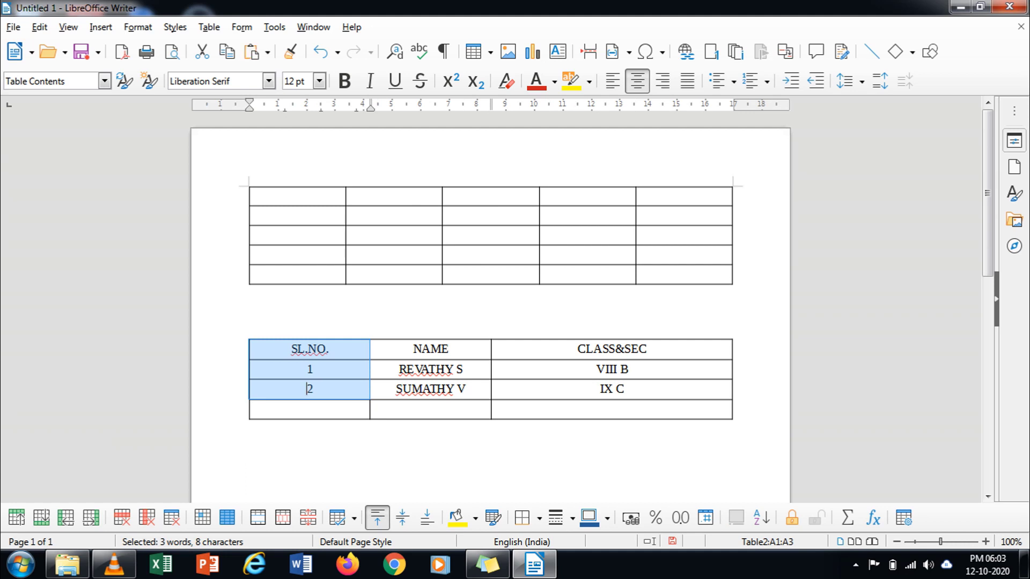
click(255, 196)
key(ctrl+v)
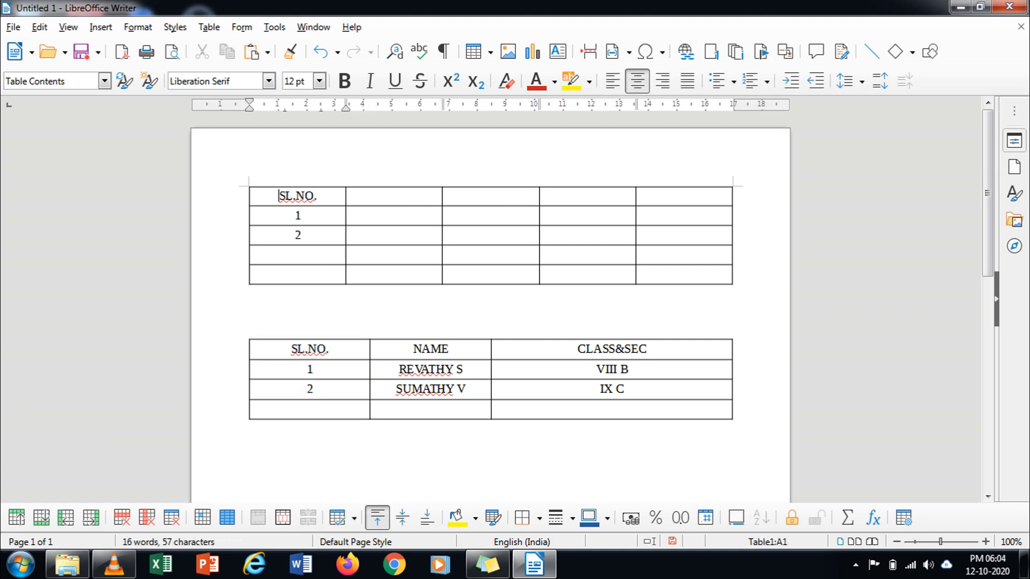
Step: Paste the copied SL.NO. entries into the upper table's second and third columns too
drag(403, 349, 413, 390)
click(457, 389)
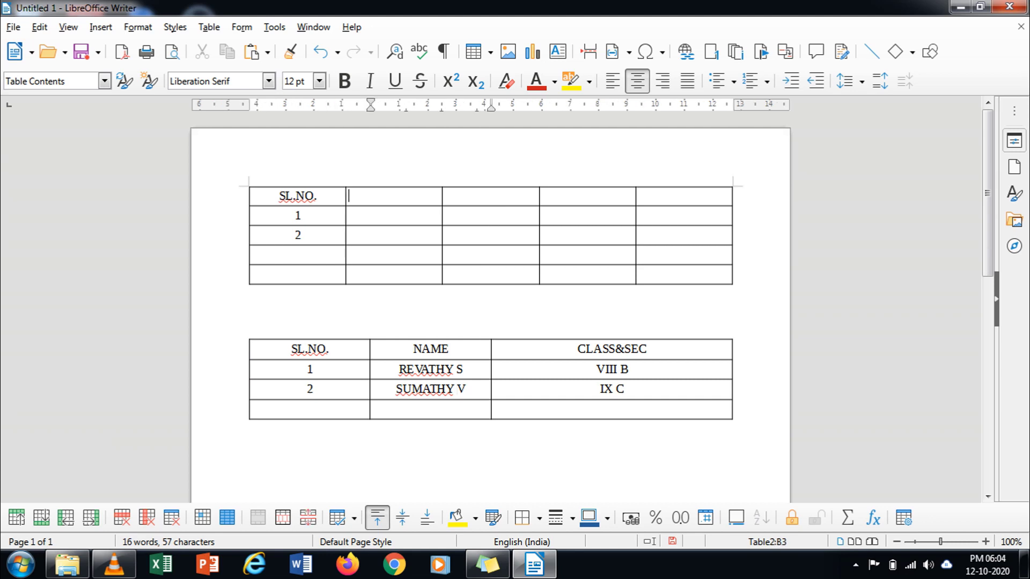
click(348, 196)
key(ctrl+v)
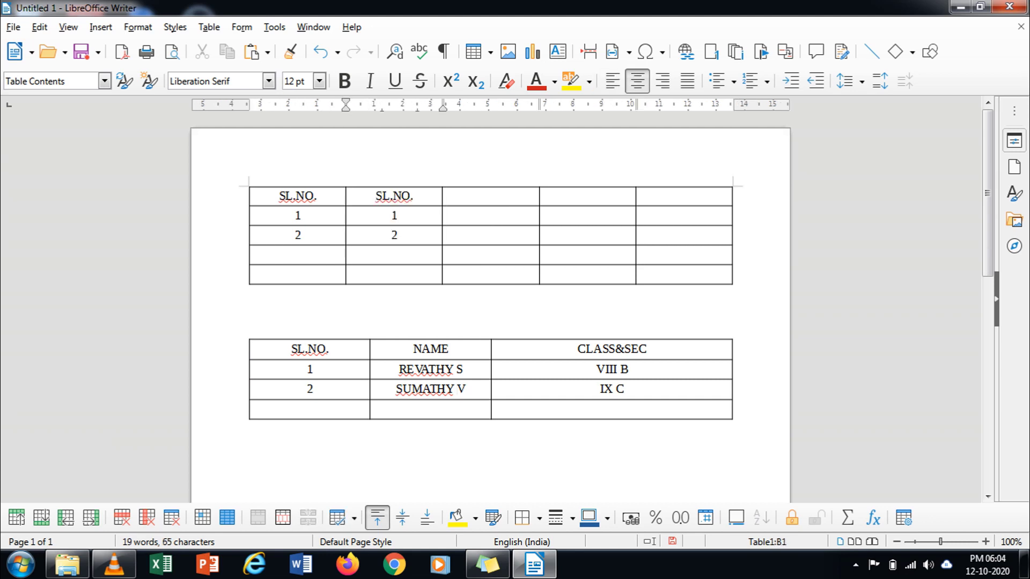
drag(612, 370, 611, 407)
click(611, 408)
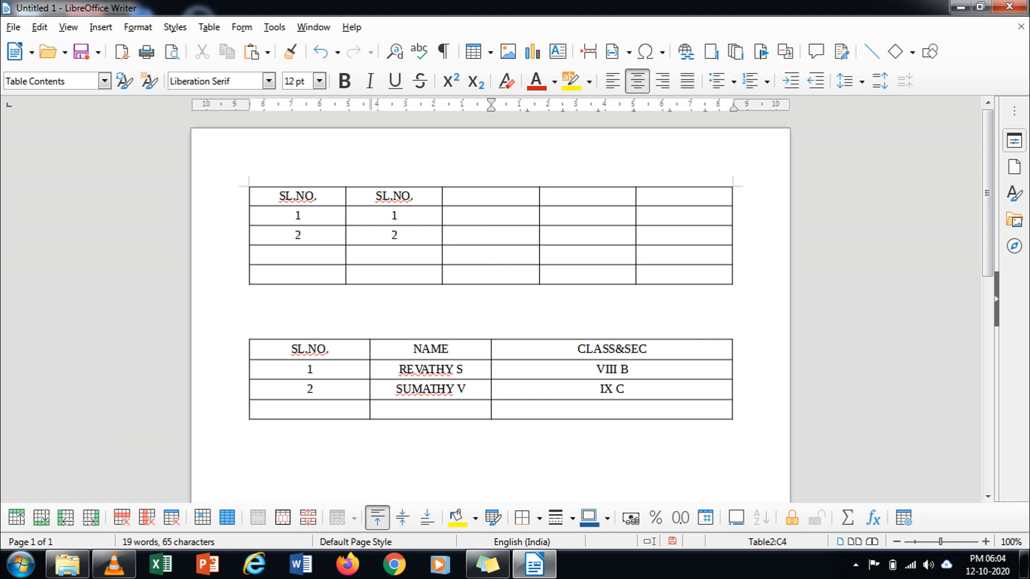
drag(577, 349, 611, 409)
click(611, 408)
click(472, 197)
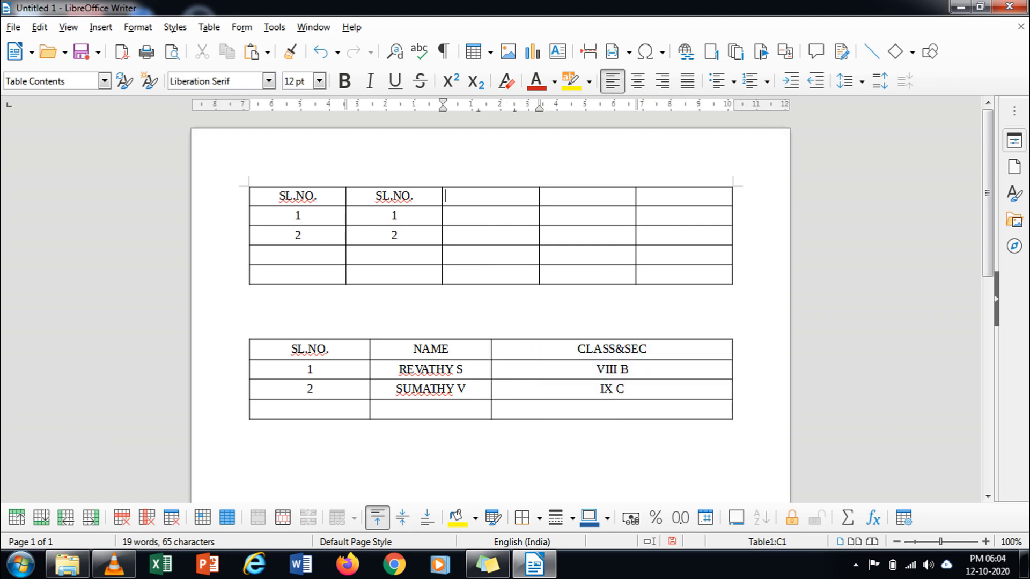
key(ctrl+v)
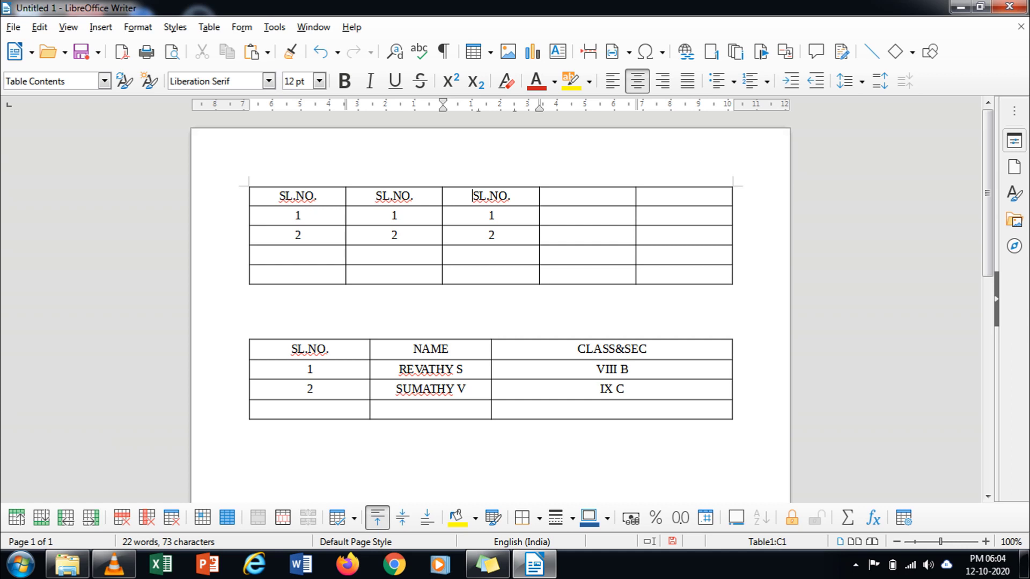
Step: Copy the CLASS&SEC column and paste it into the upper table's column D
drag(577, 349, 612, 409)
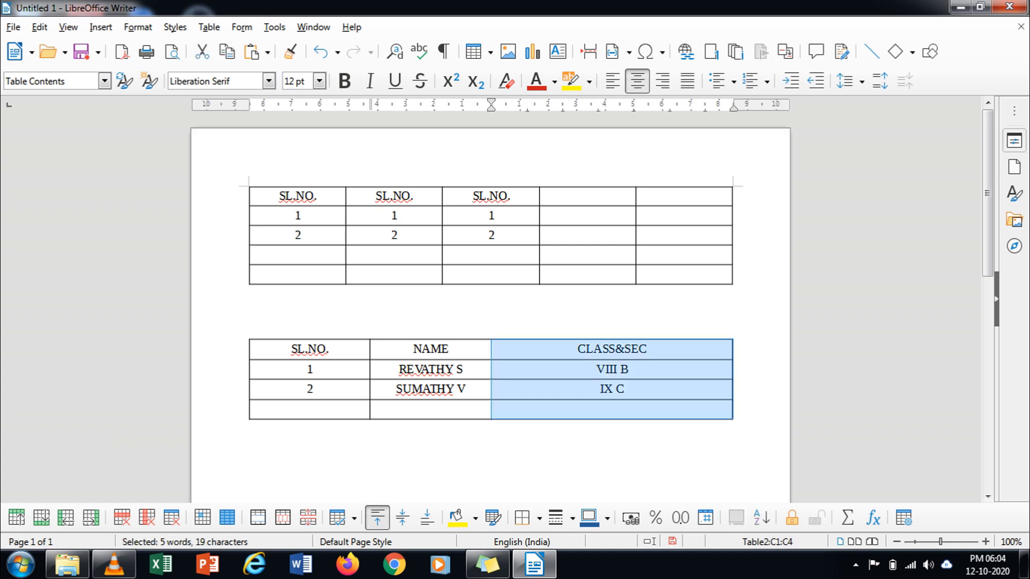
drag(491, 197, 491, 235)
click(493, 235)
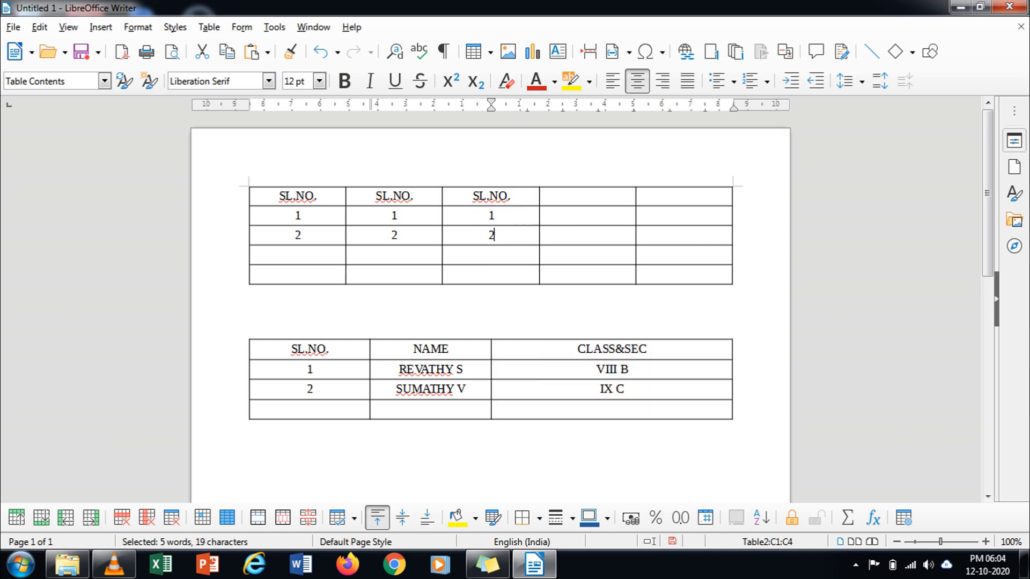
key(ctrl+v)
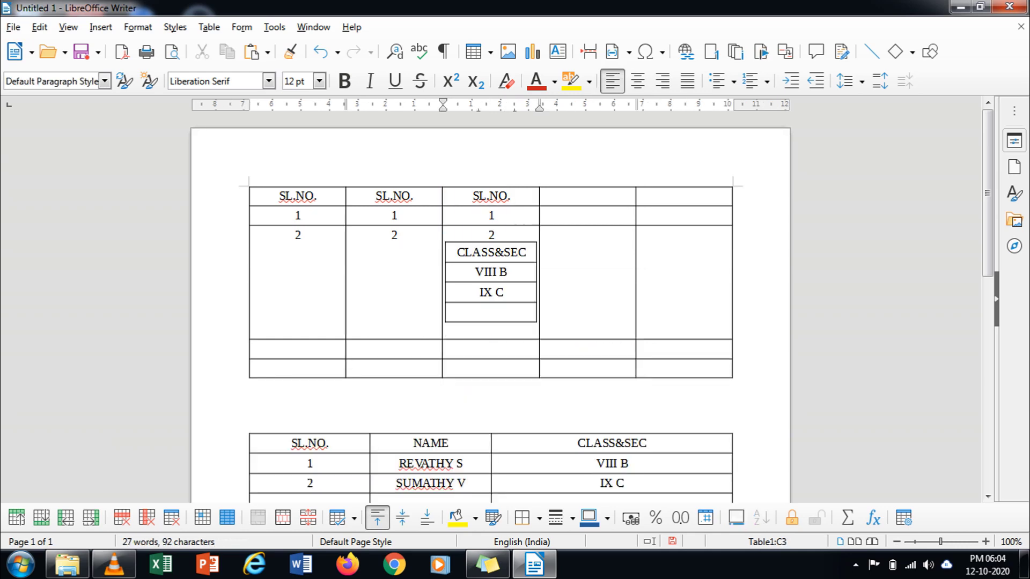
key(ctrl+z)
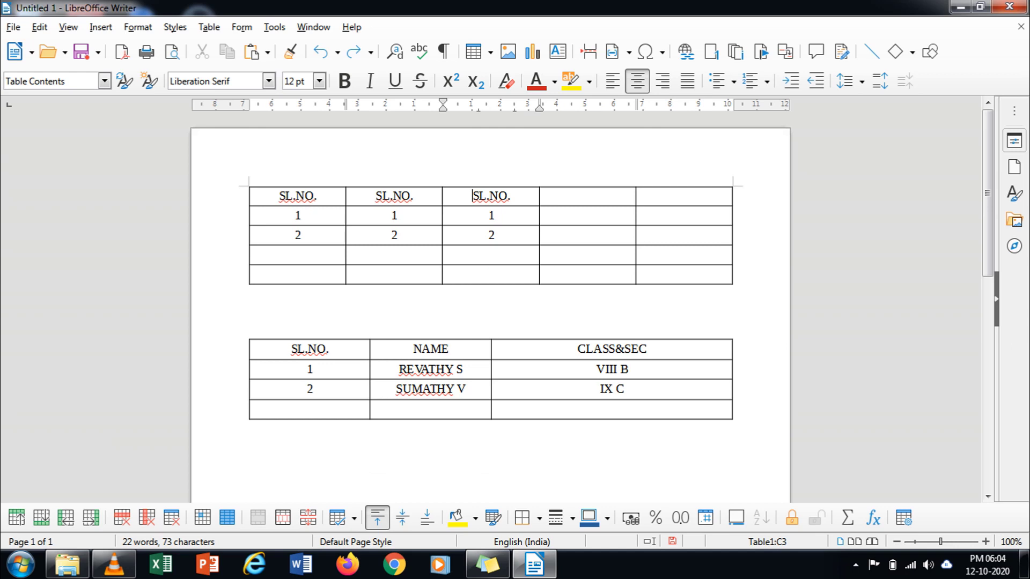
drag(577, 349, 617, 390)
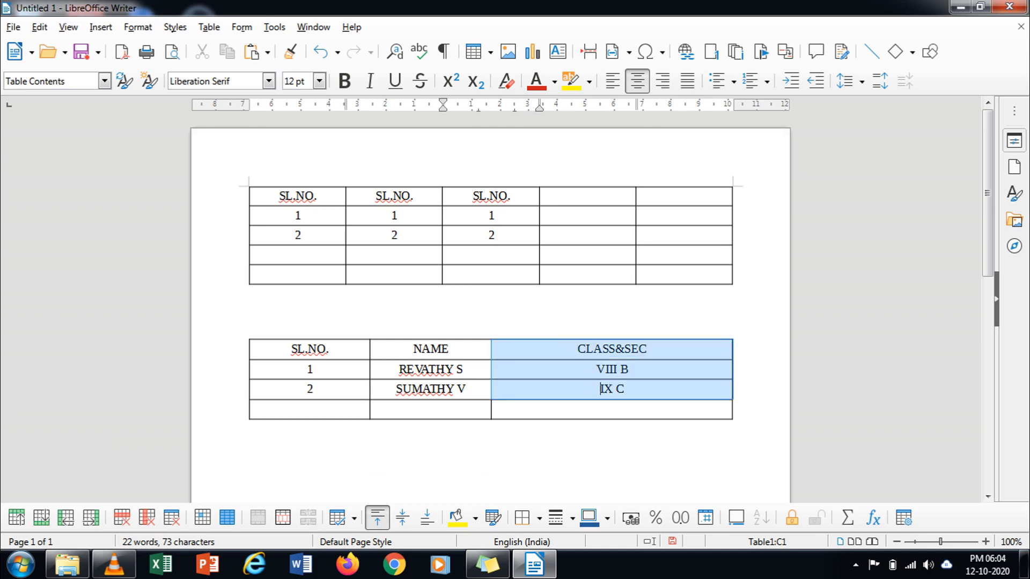
click(626, 390)
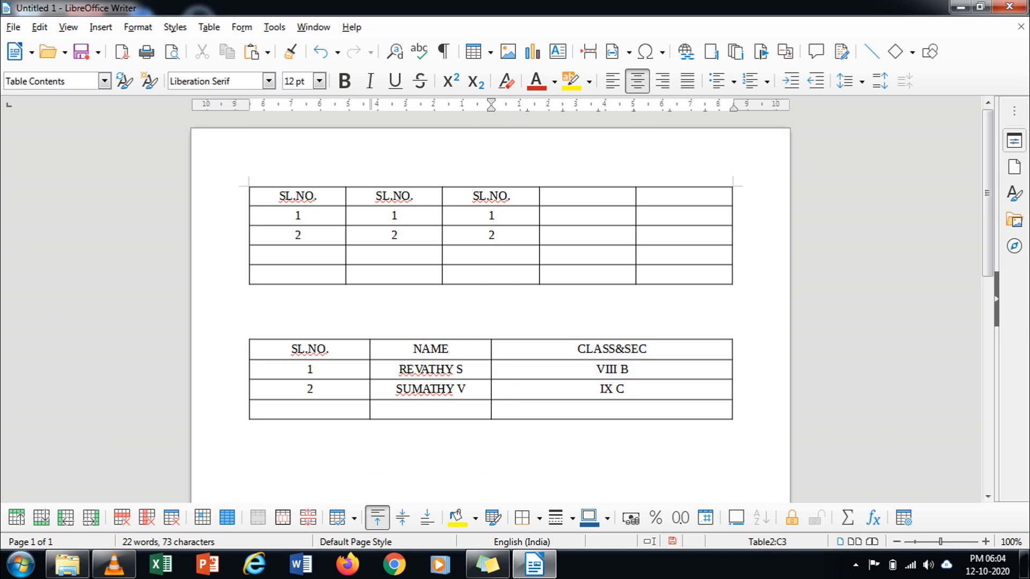
click(541, 196)
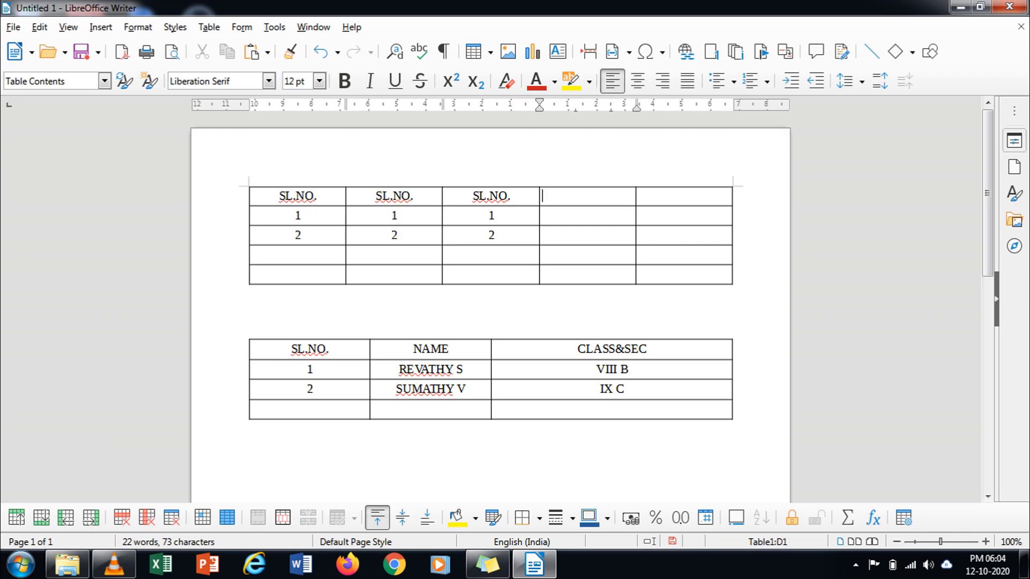
key(ctrl+v)
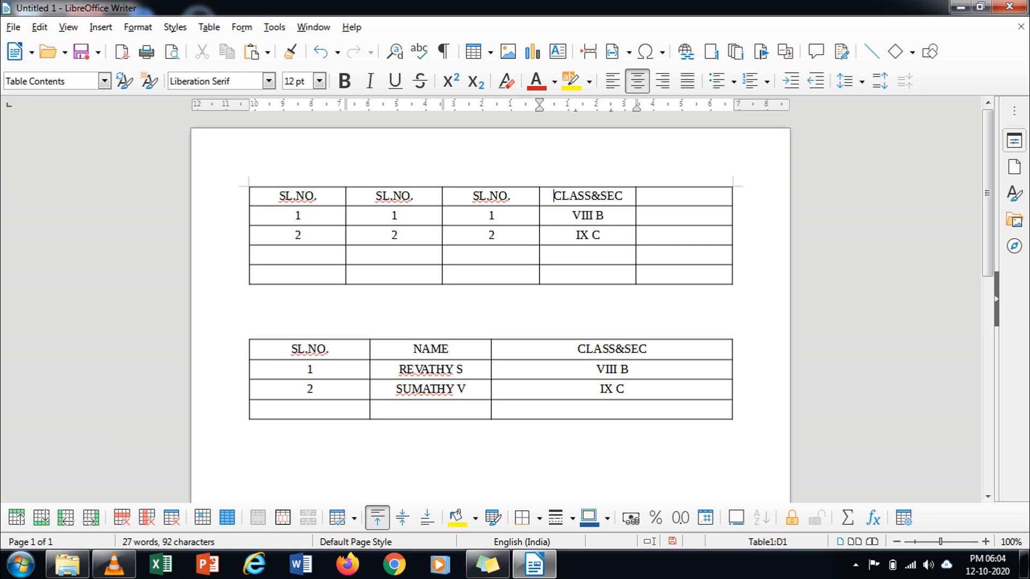
Step: Cut the duplicate SL.NO. entries from columns B and C of the upper table
drag(394, 196, 489, 235)
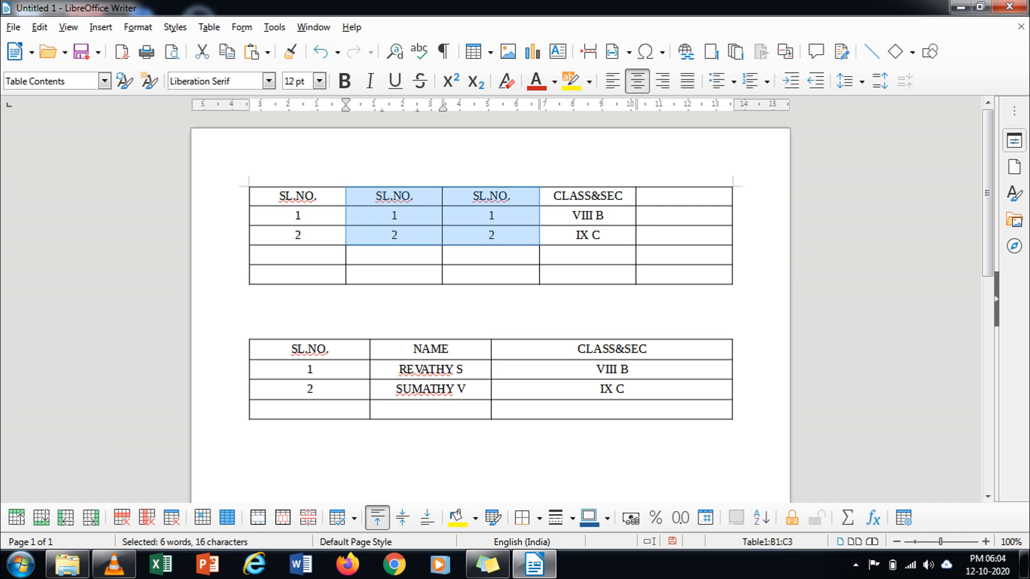
key(ctrl+x)
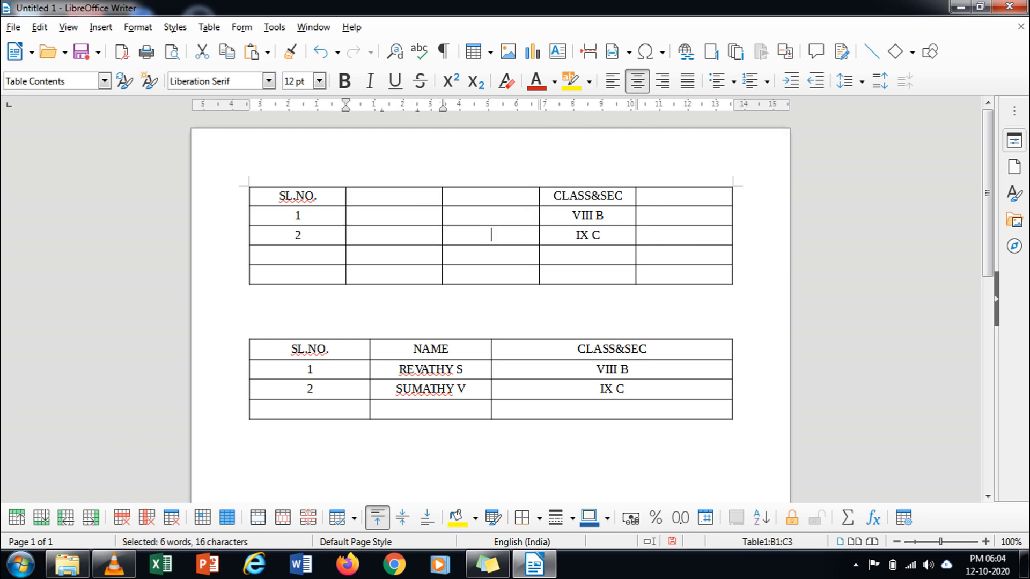
drag(408, 349, 417, 388)
click(416, 388)
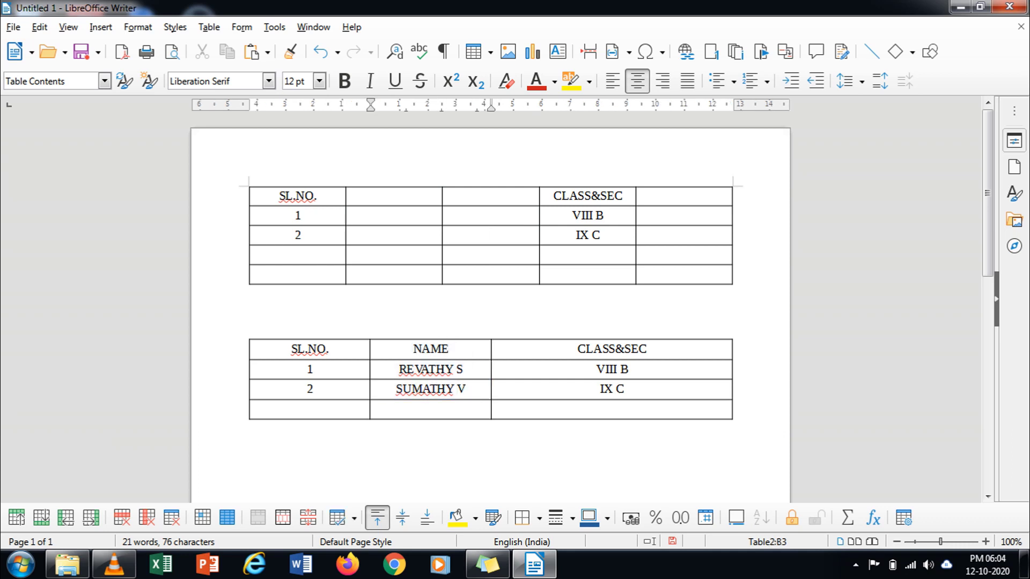
click(394, 195)
key(ctrl+v)
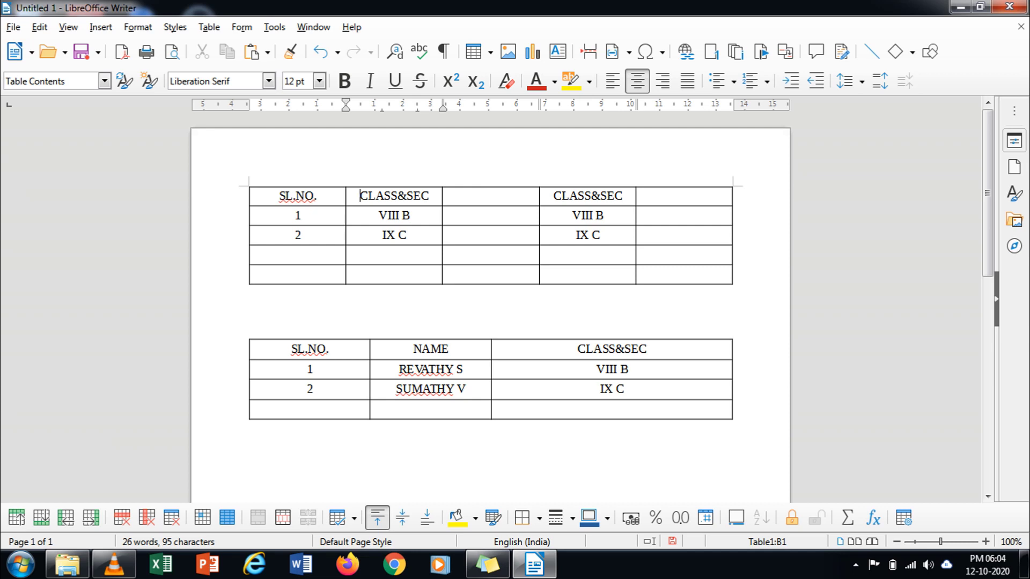
key(ctrl+z)
key(ctrl+z)
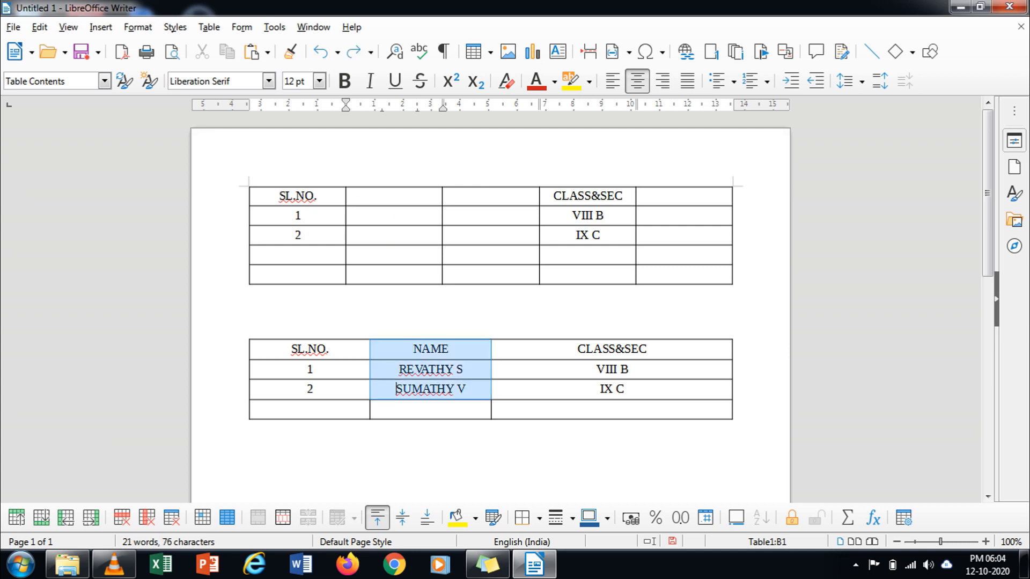
Step: Select the NAME heading and both student names in the lower table
click(466, 389)
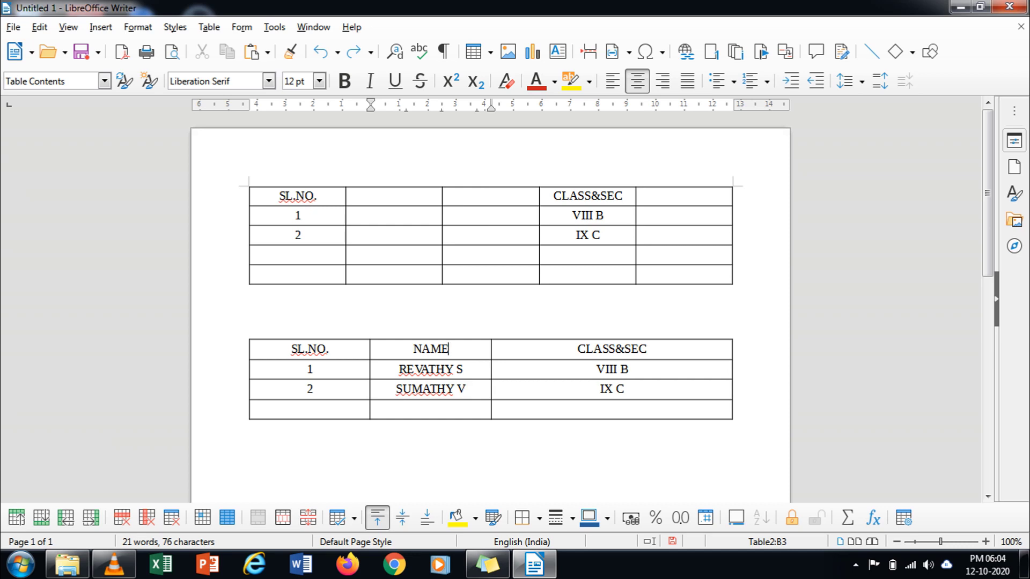
key(shift+Down)
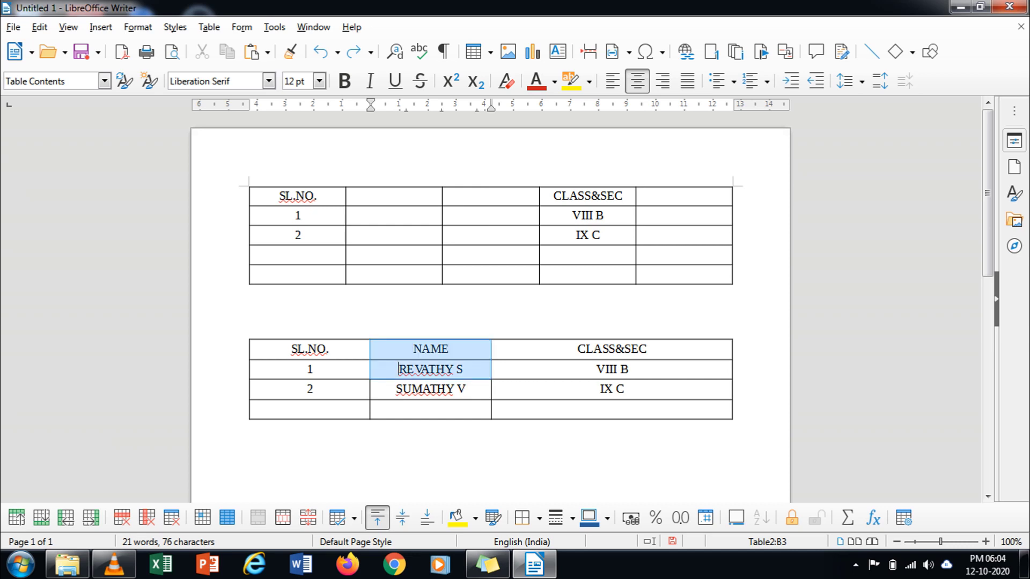
click(431, 408)
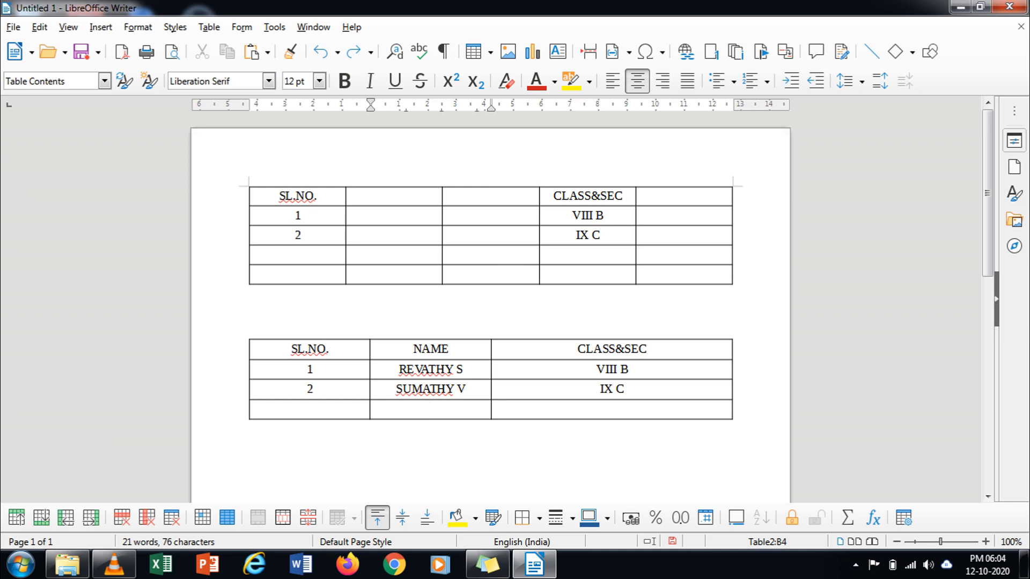
drag(413, 349, 456, 389)
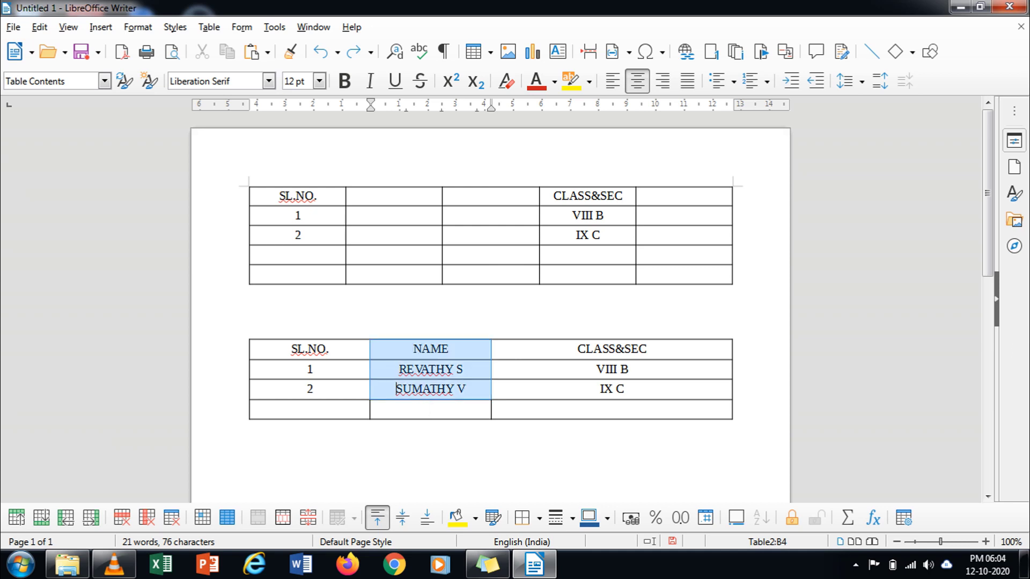
click(457, 389)
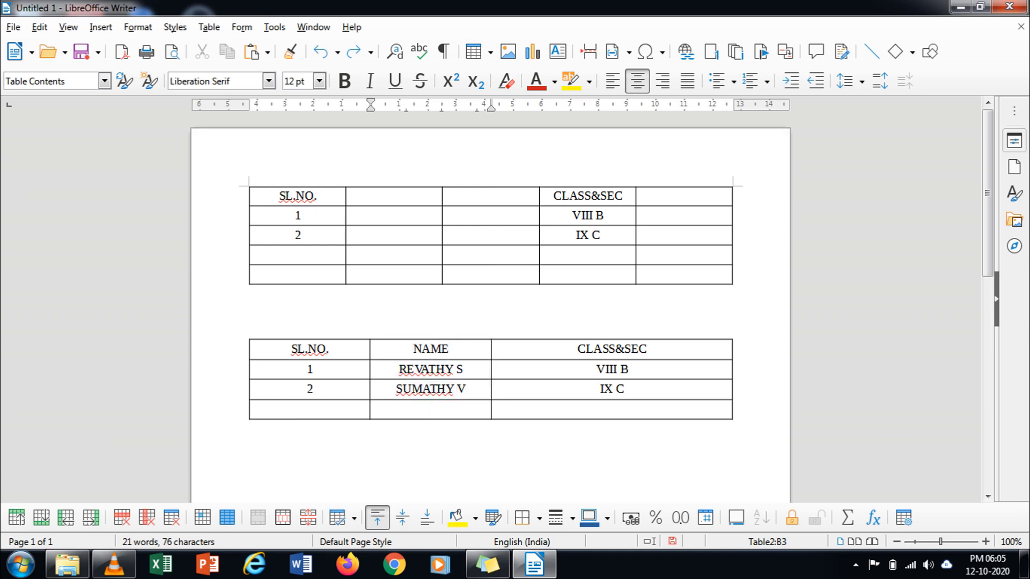
drag(414, 349, 456, 389)
click(457, 389)
drag(413, 349, 461, 389)
click(466, 389)
double_click(430, 349)
drag(430, 349, 465, 389)
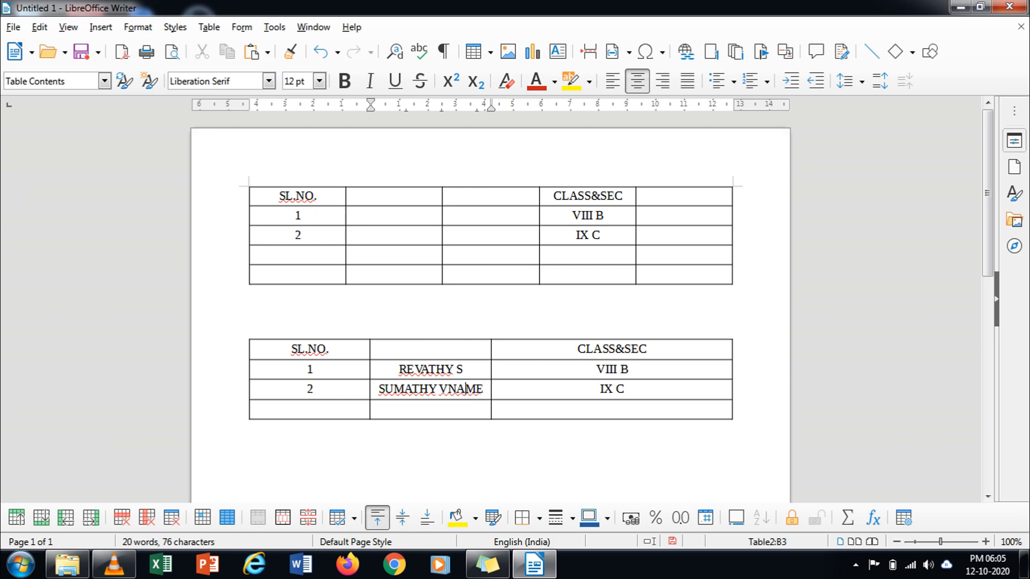
key(ctrl+z)
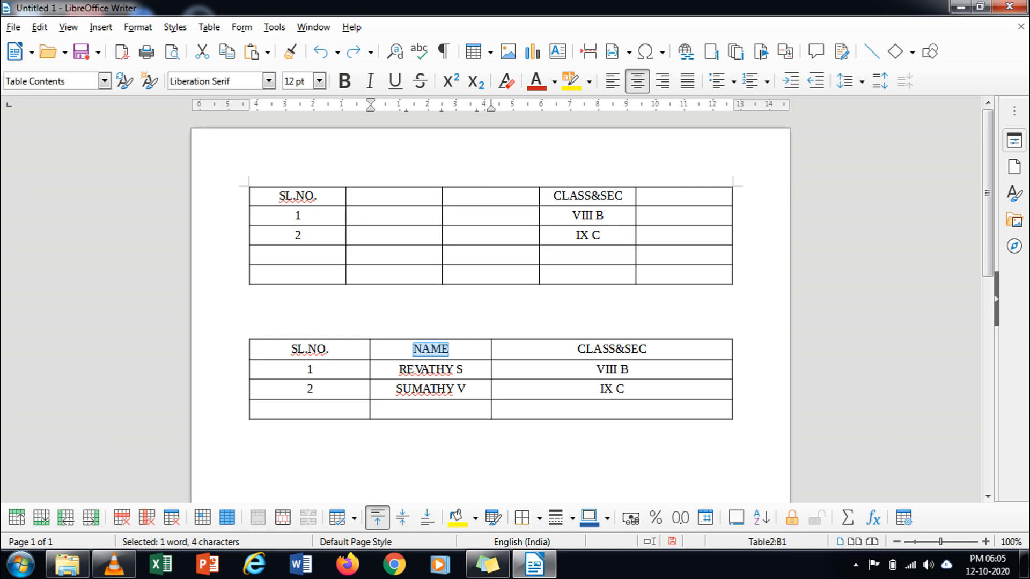
key(shift+Down)
key(shift+Down)
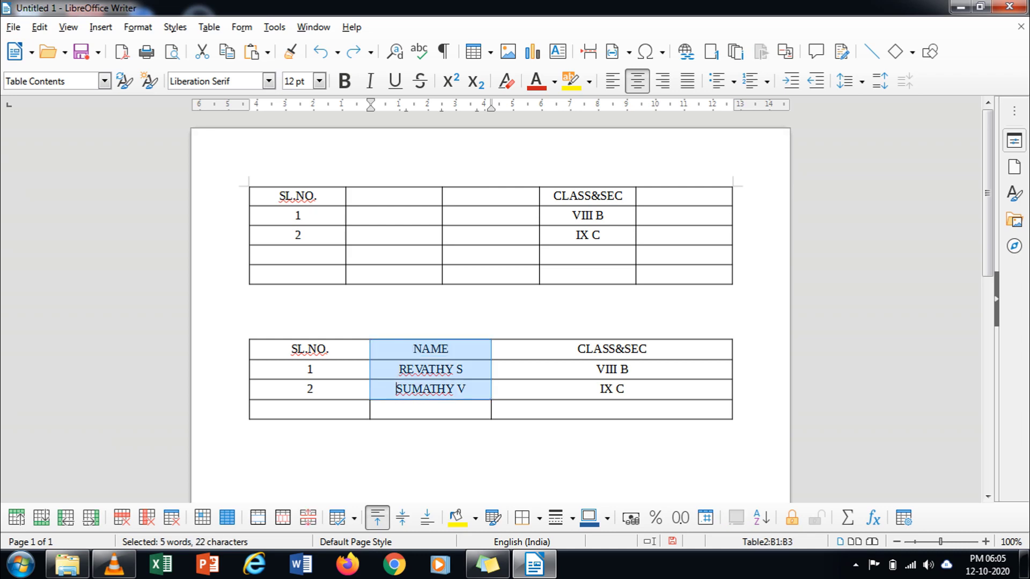
Step: Copy the selected NAME cells and paste them into the upper table's cell B1
right_click(485, 378)
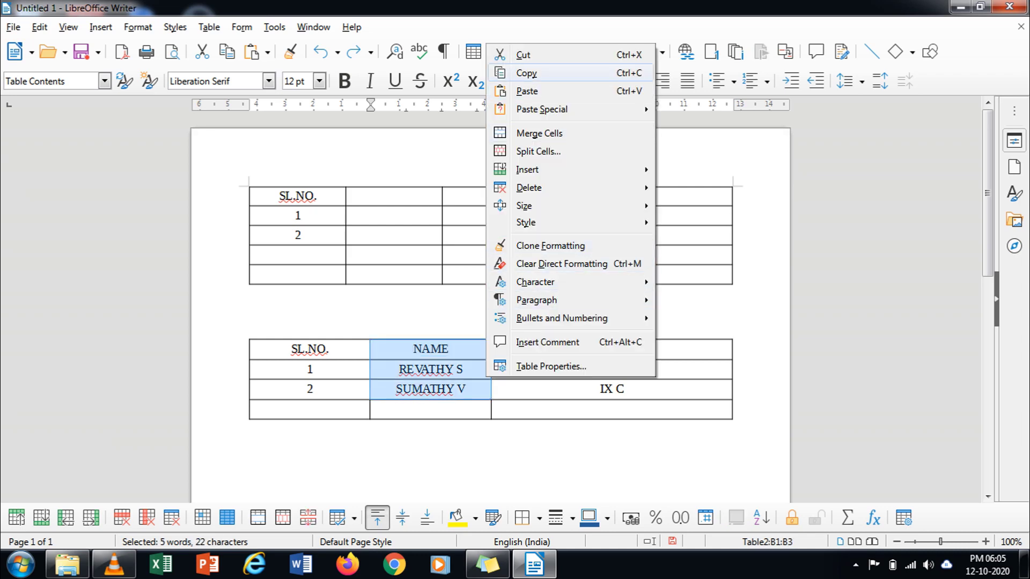
click(526, 73)
right_click(396, 201)
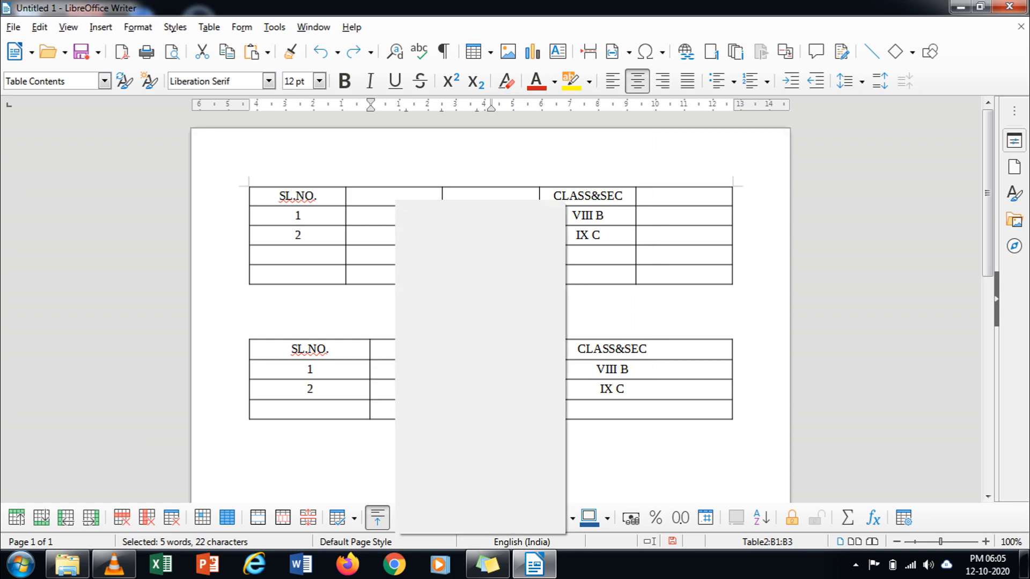
click(436, 247)
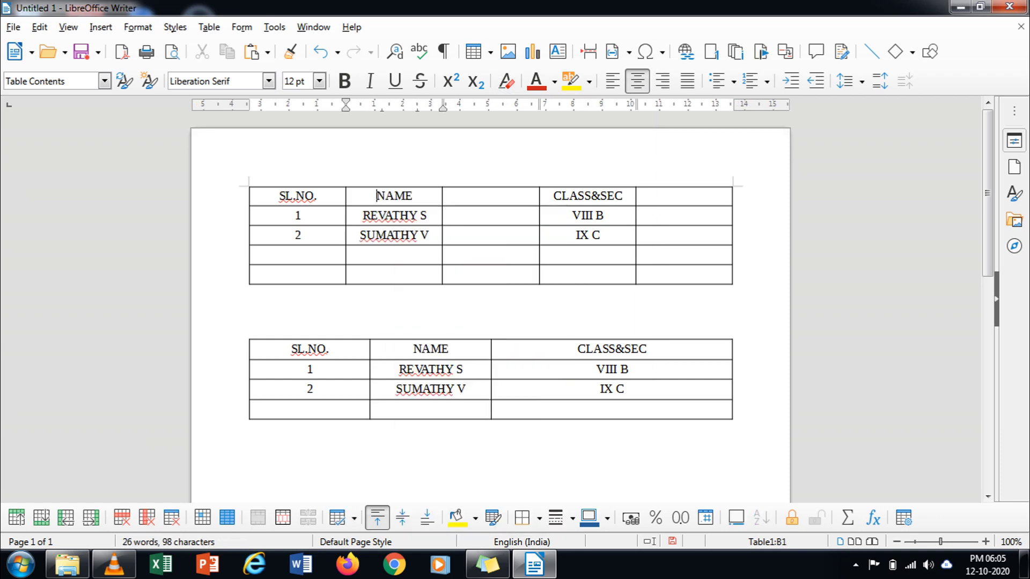
Step: Enter the heading PHONE_NO in cell C1 of the top table, correcting stray letters
click(490, 196)
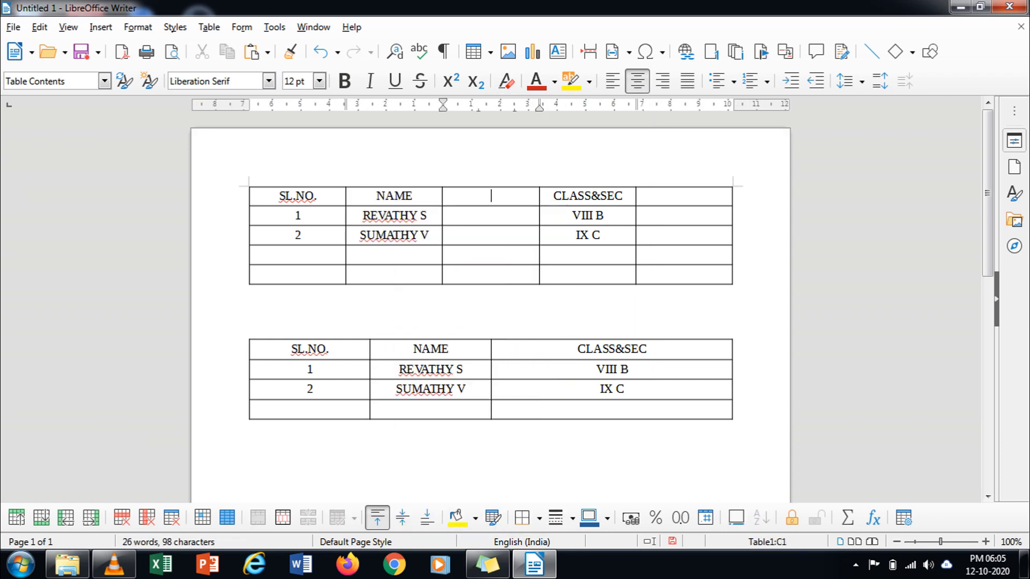
text(PHONEN)
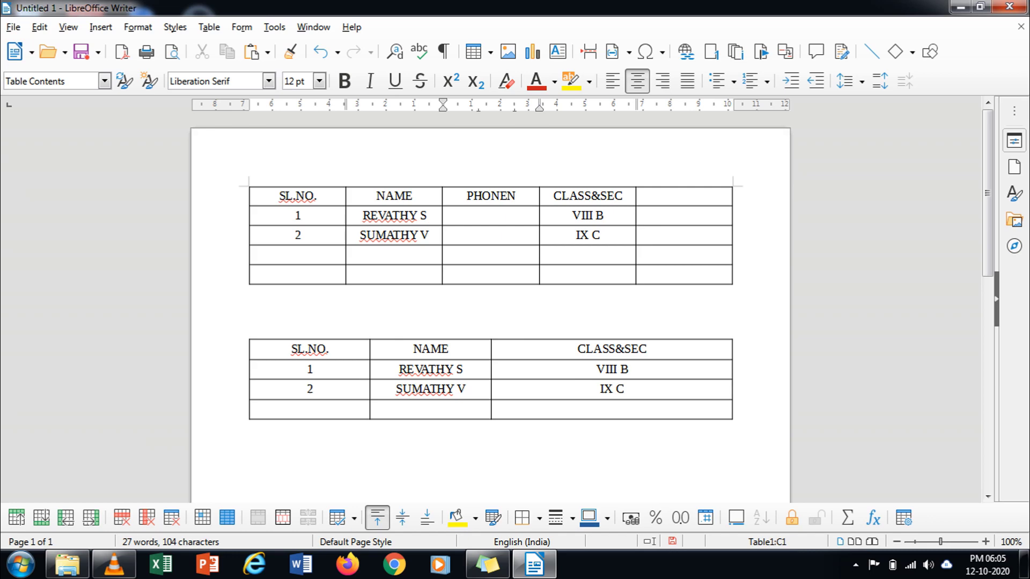
key(BackSpace)
click(479, 196)
text(NO)
click(521, 196)
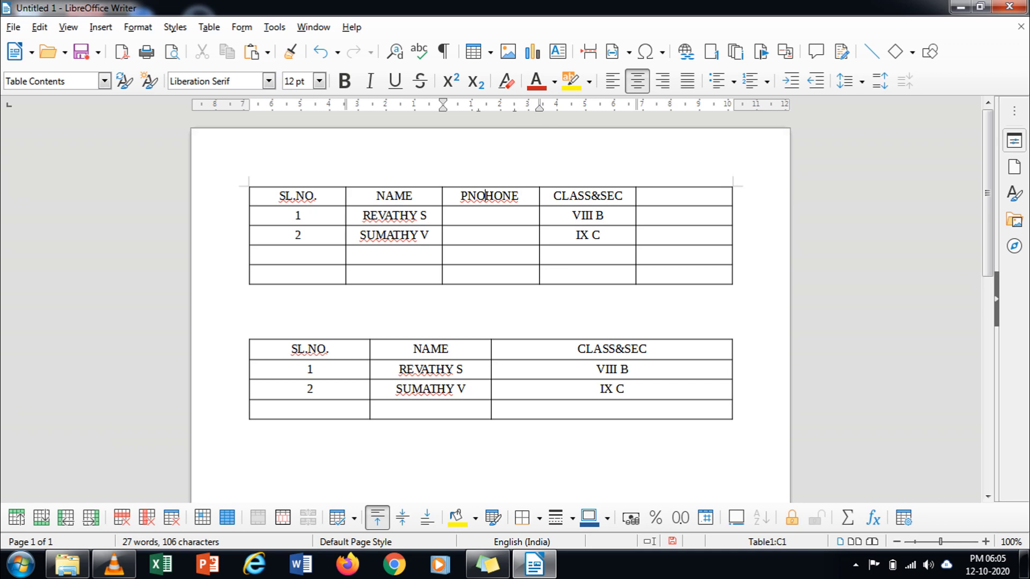
drag(486, 196, 467, 196)
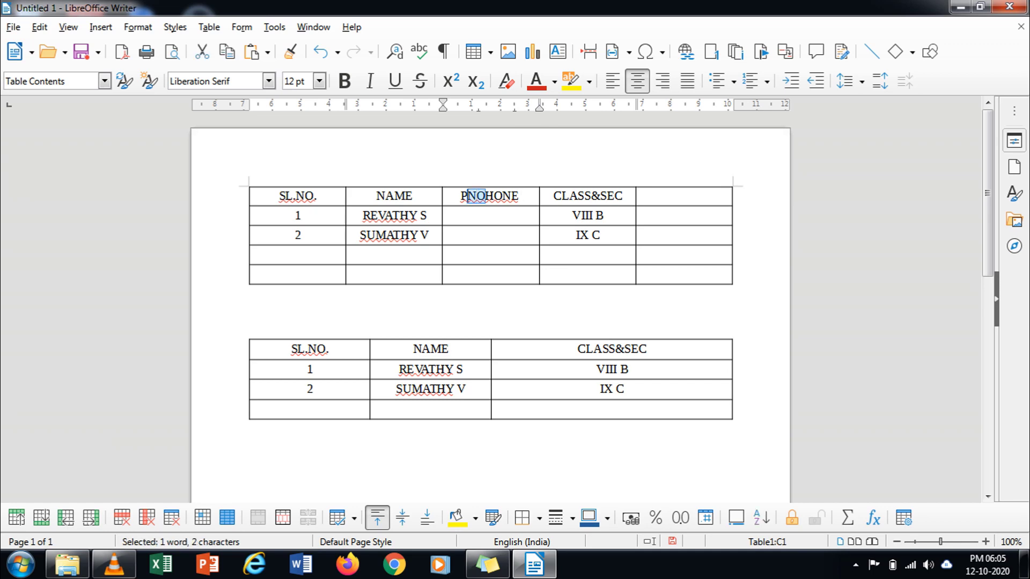
key(Delete)
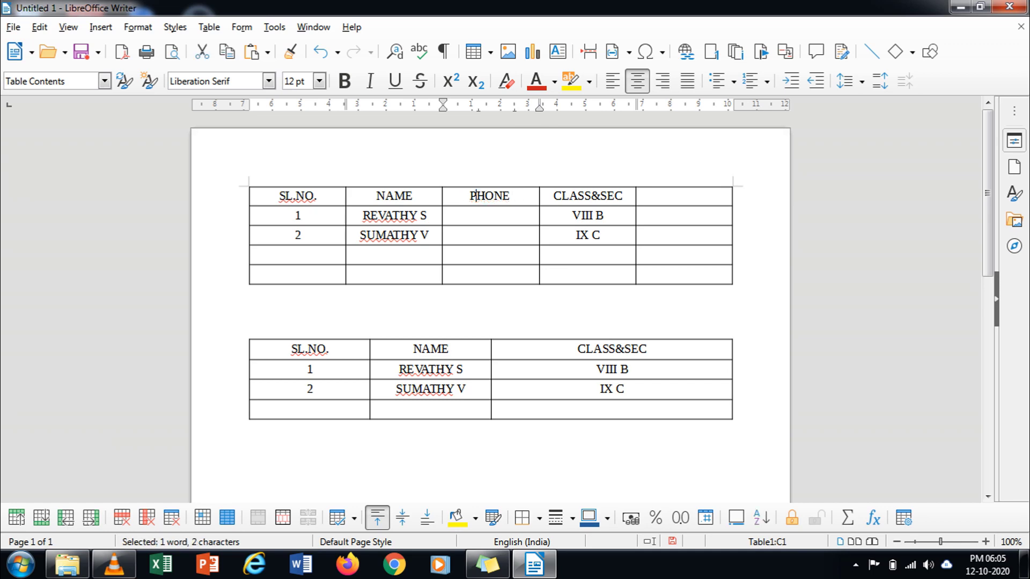
key(ctrl+a)
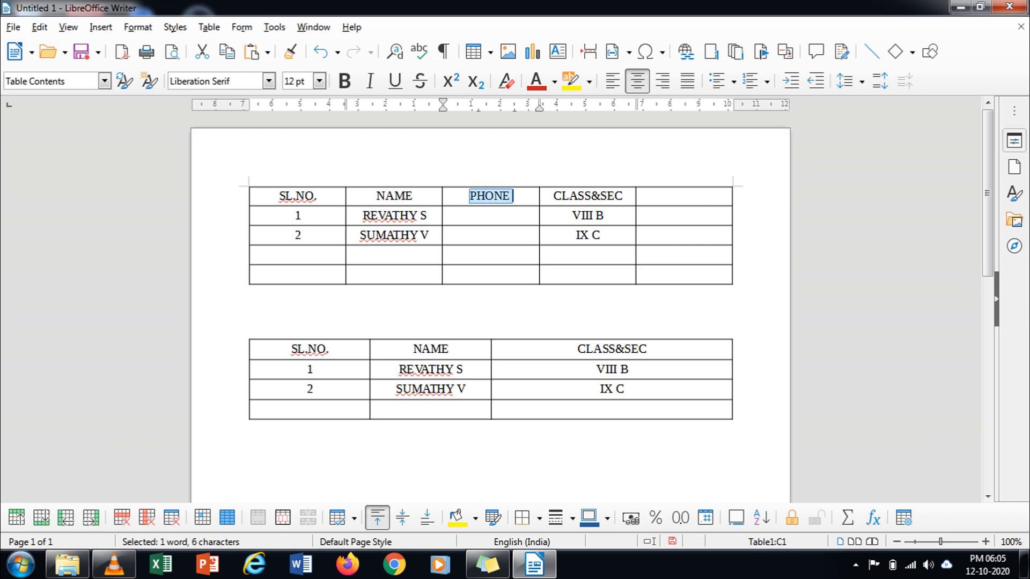
key(Right)
text(NO)
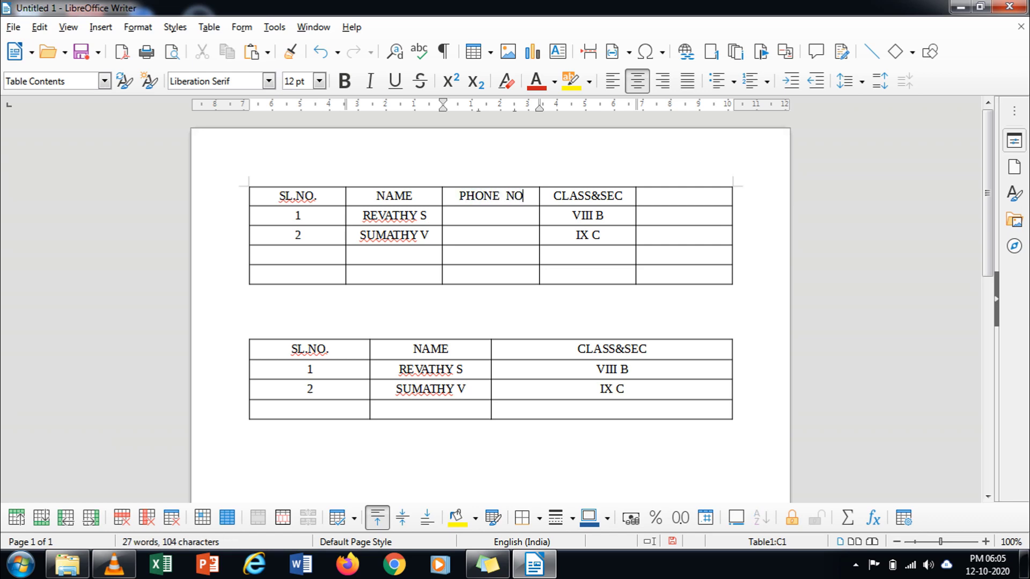
Step: Enter each student's phone number in cells C2 and C3
click(491, 215)
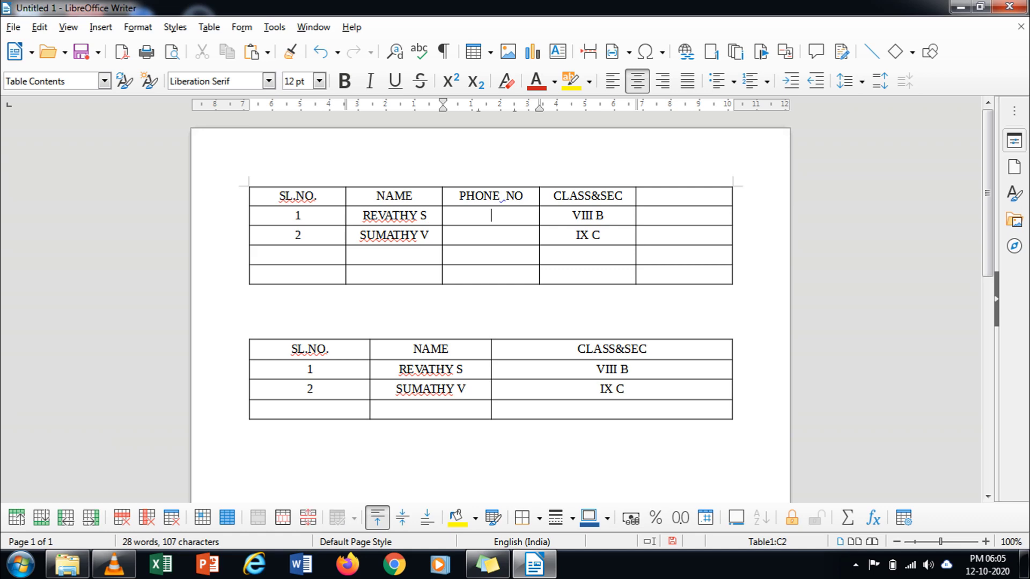
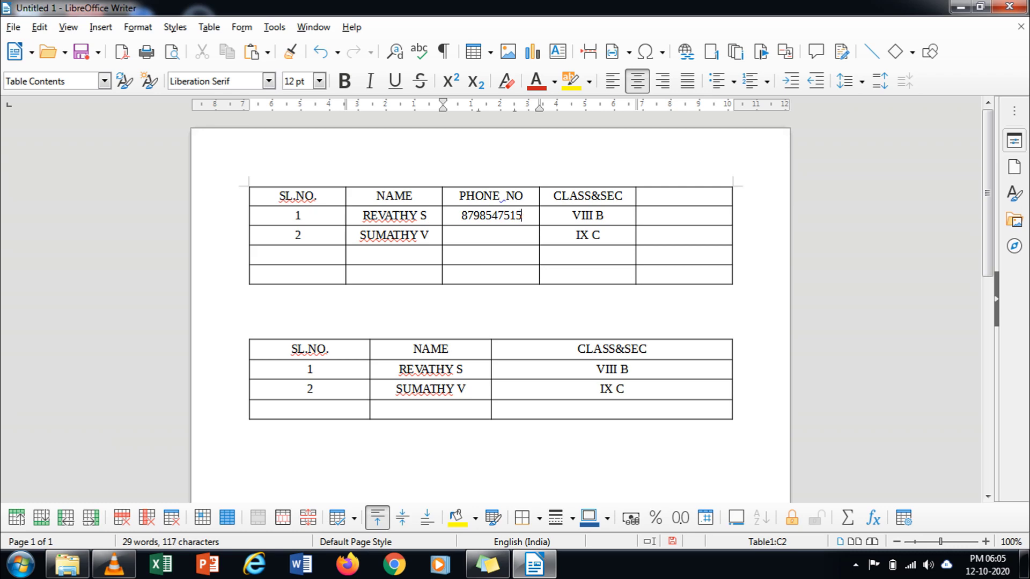
click(491, 235)
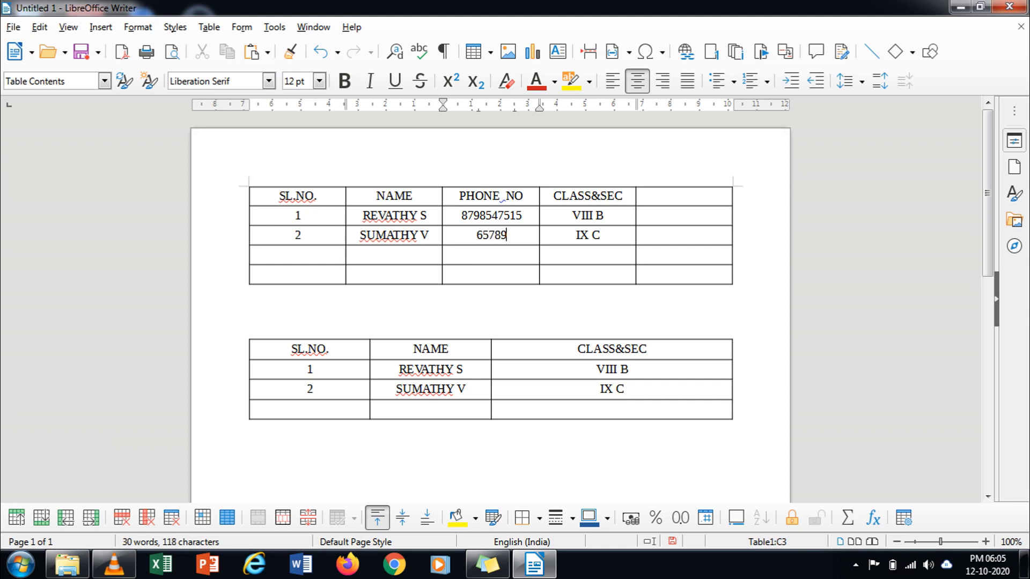
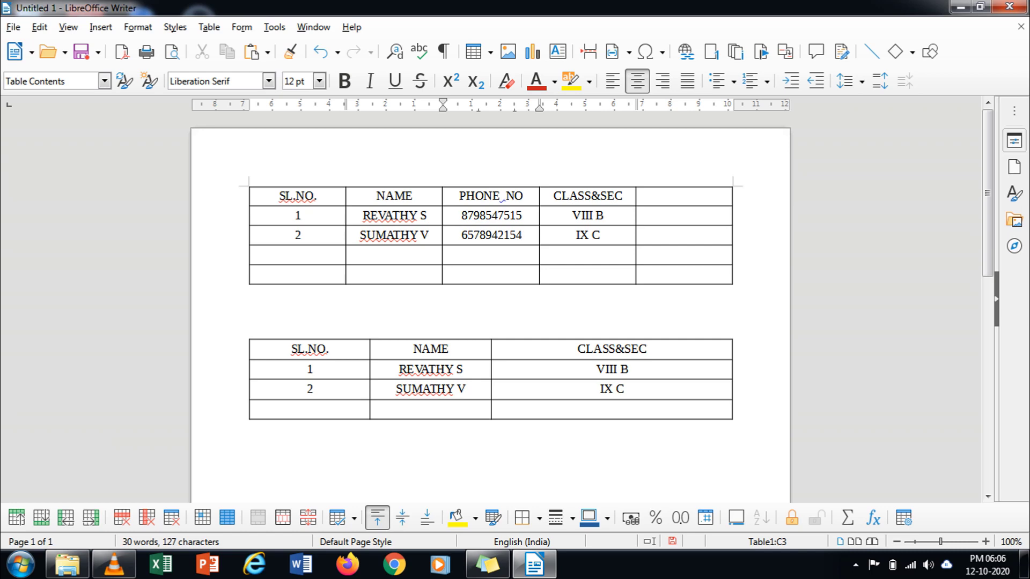
click(639, 196)
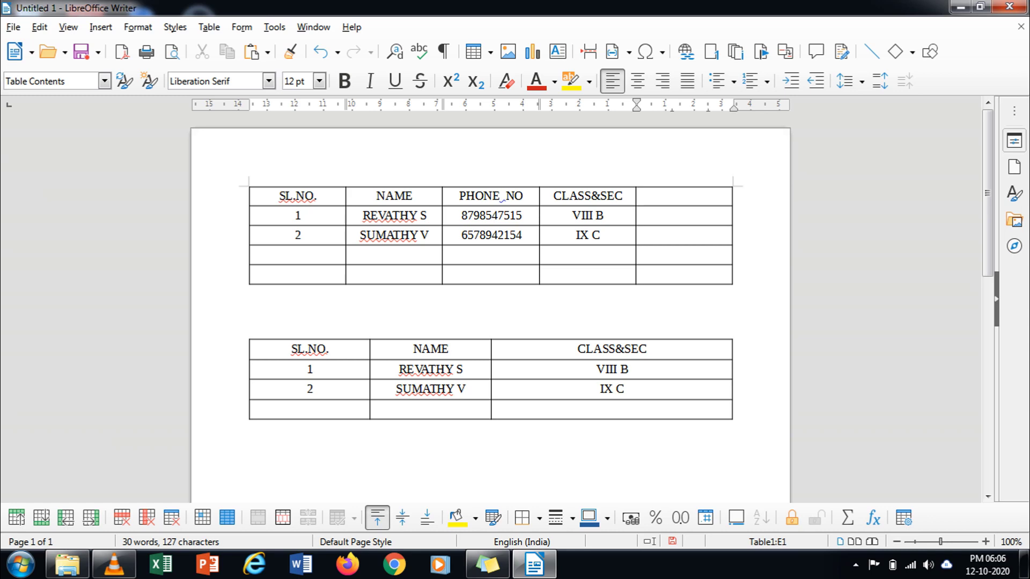
drag(297, 196, 491, 273)
key(ctrl+z)
key(ctrl+z)
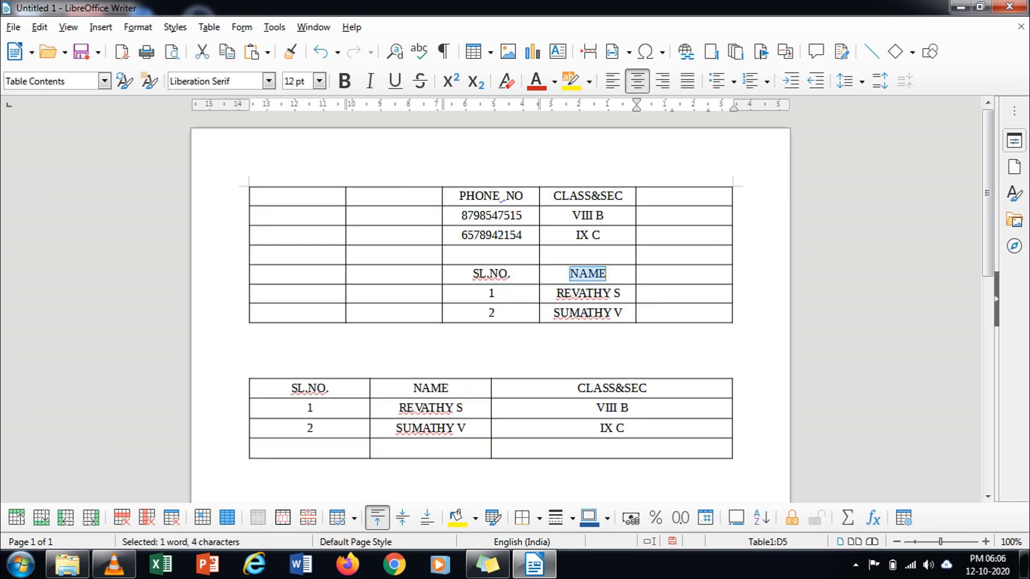
click(250, 293)
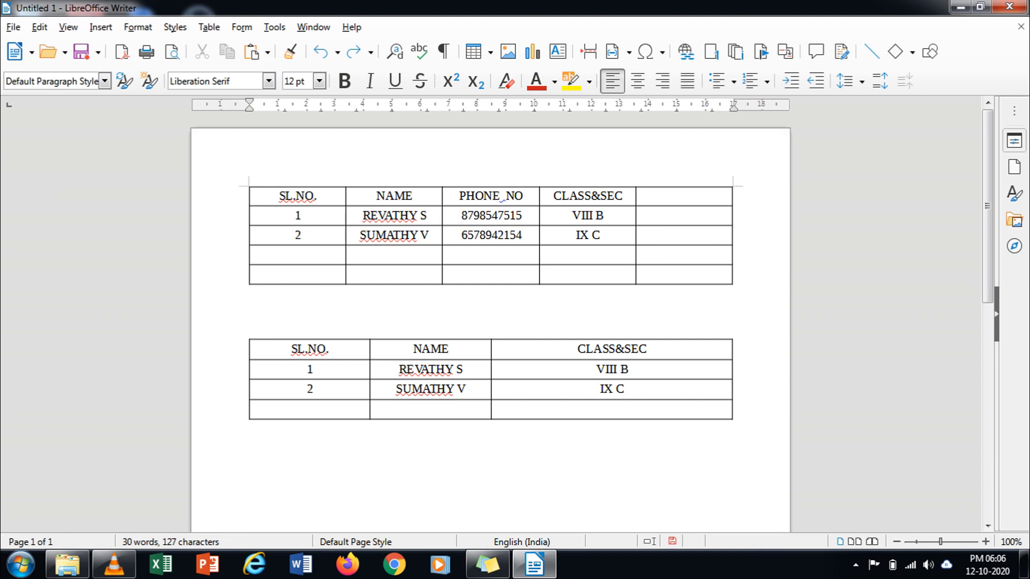
click(298, 186)
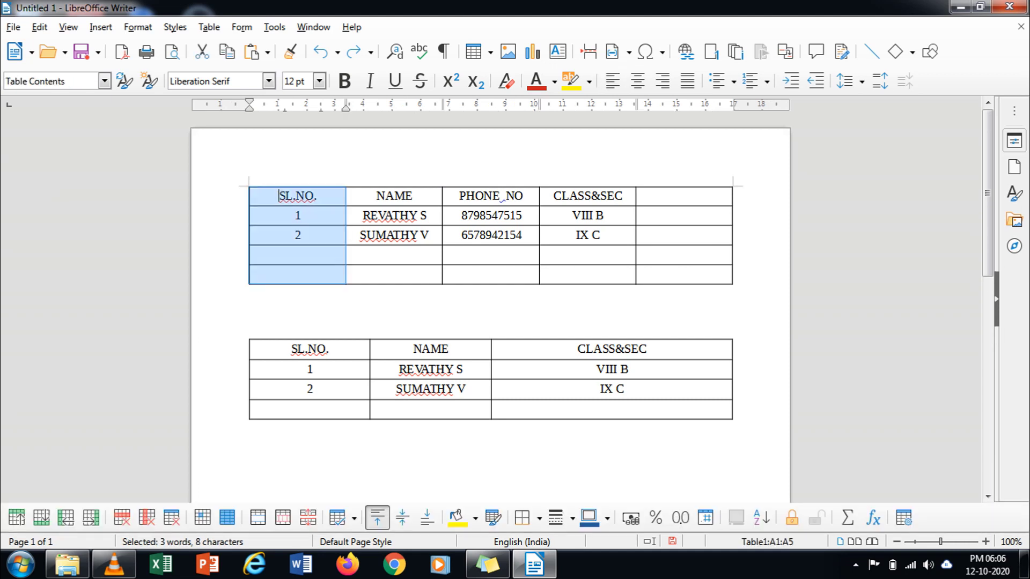
key(shift+Right)
key(shift+Right)
key(shift+Right)
key(shift+Right)
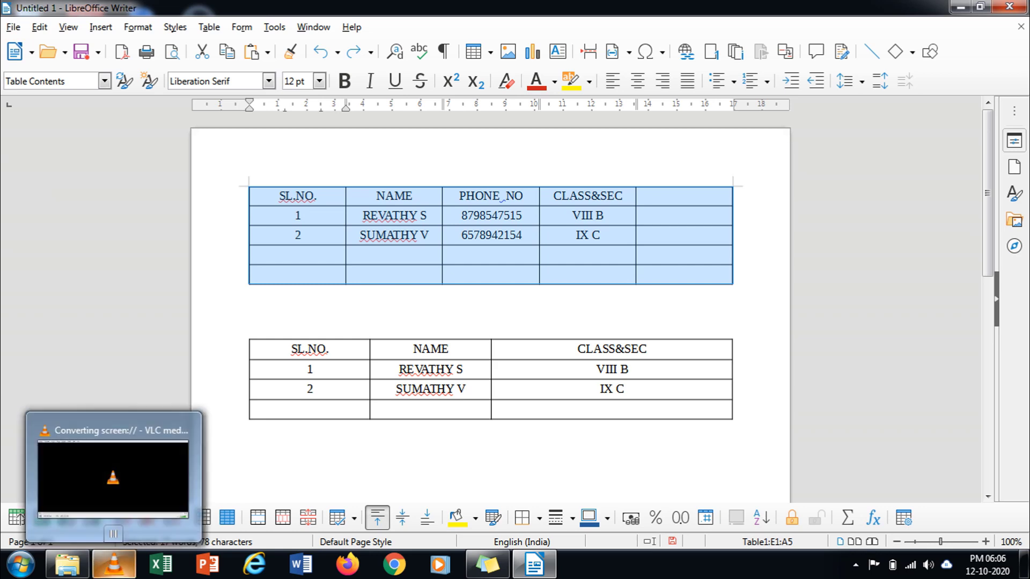
click(209, 27)
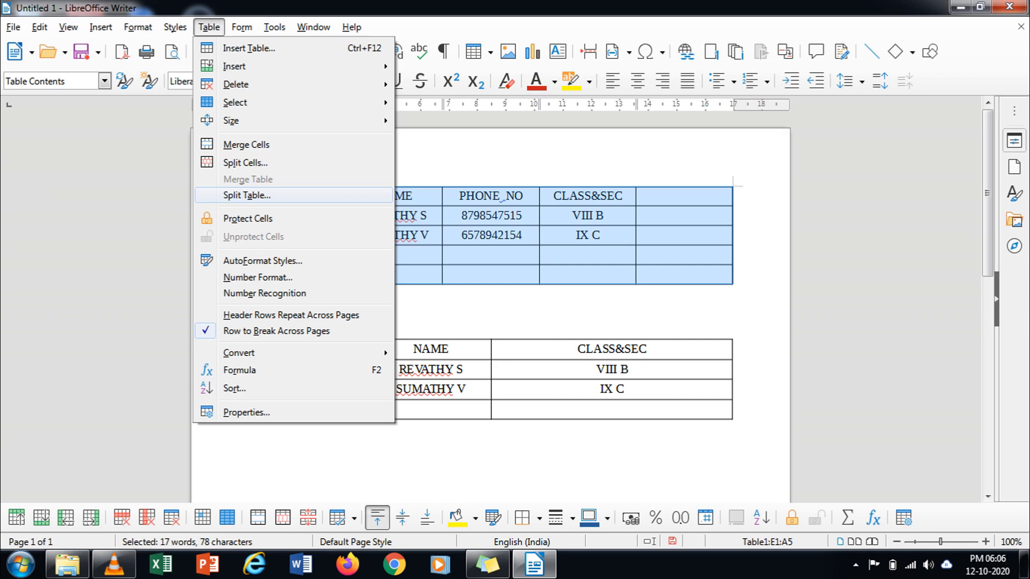
key(Return)
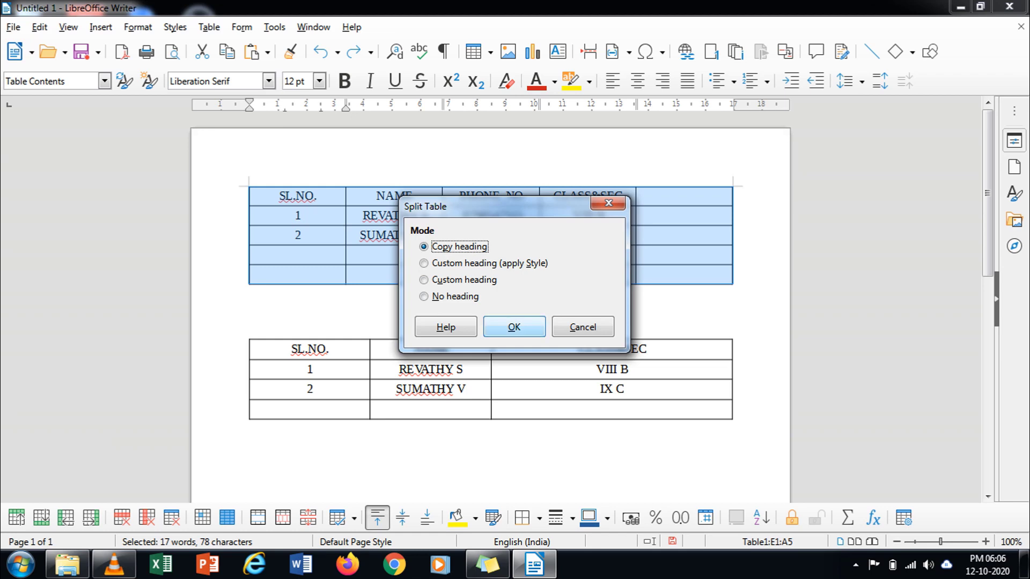
key(alt+n)
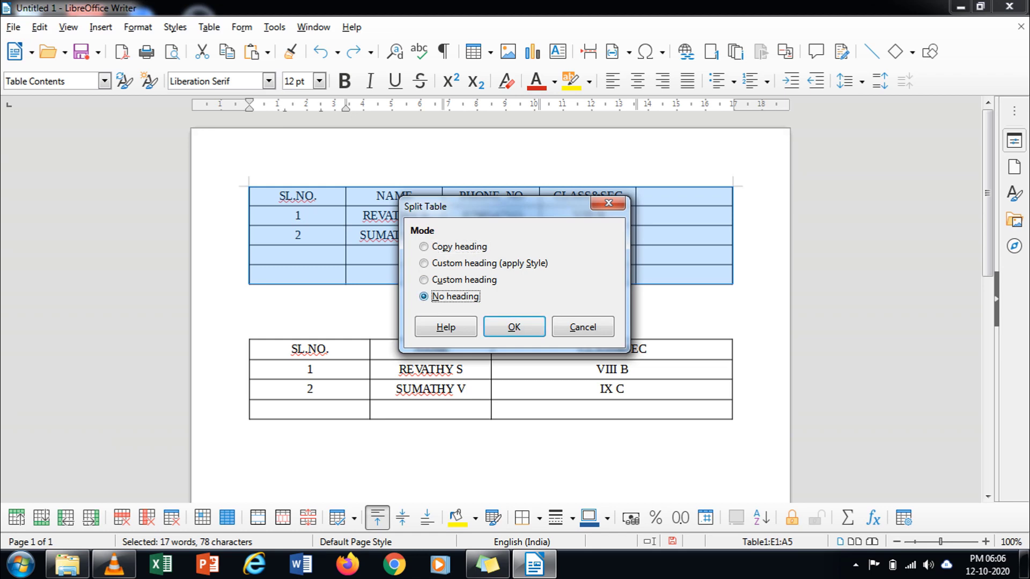
key(Return)
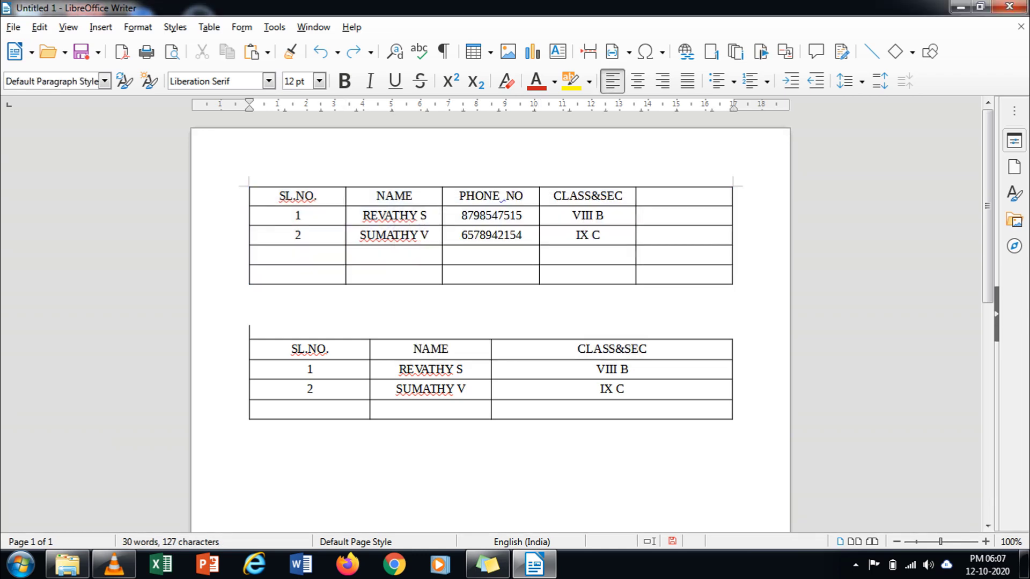
scroll(490, 322, down, 3)
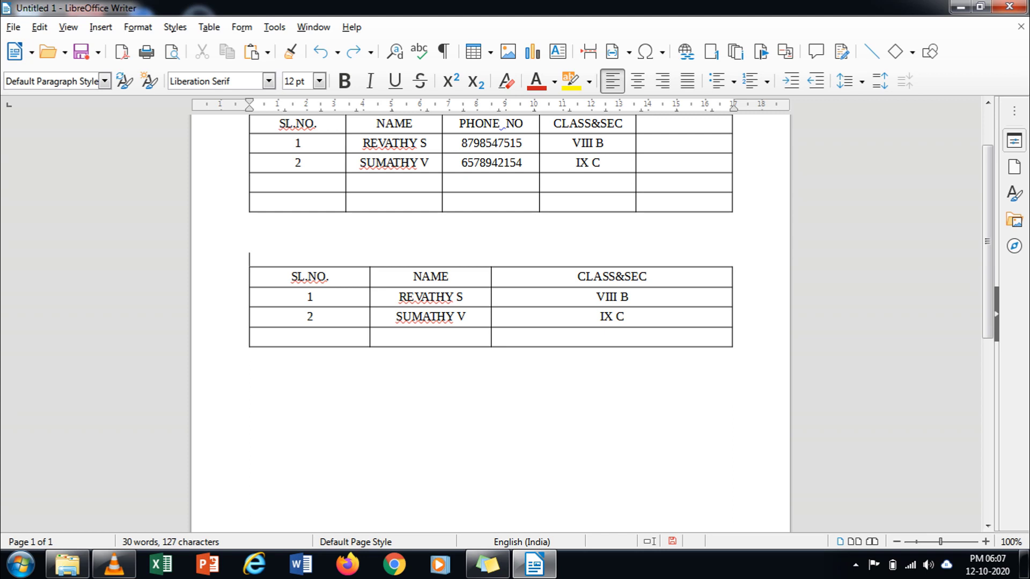
scroll(490, 268, up, 3)
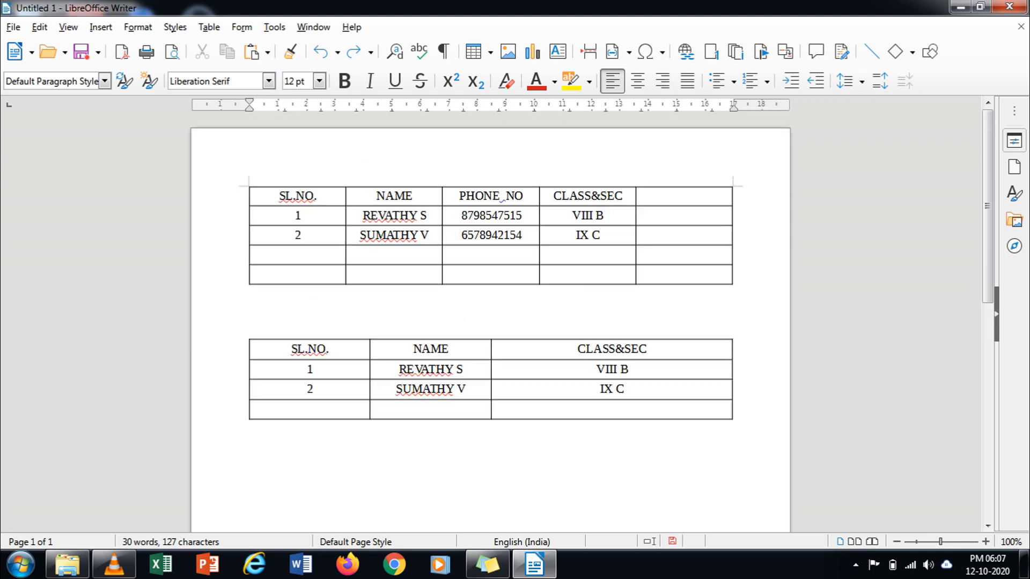
drag(482, 196, 638, 273)
click(209, 26)
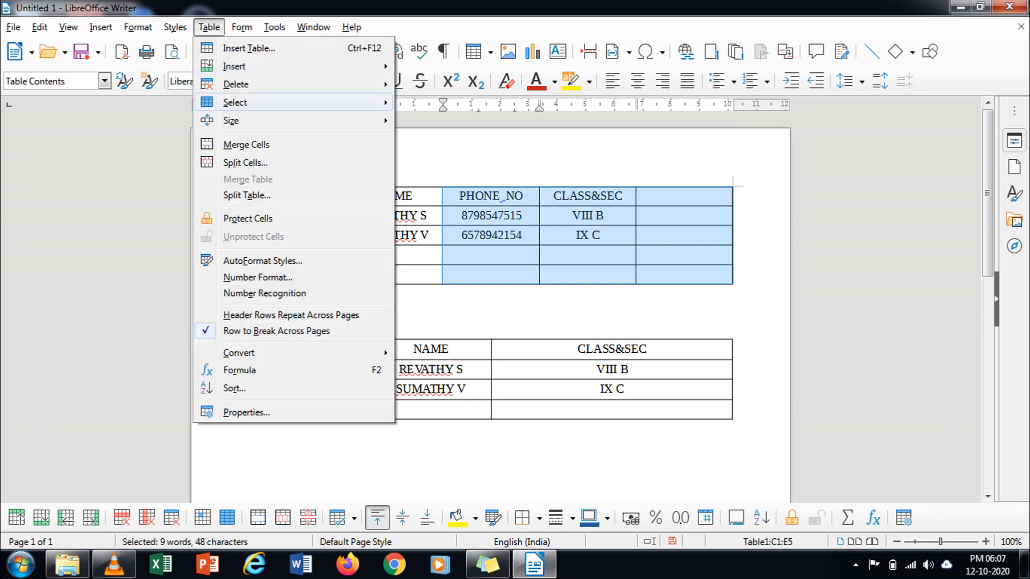
key(Return)
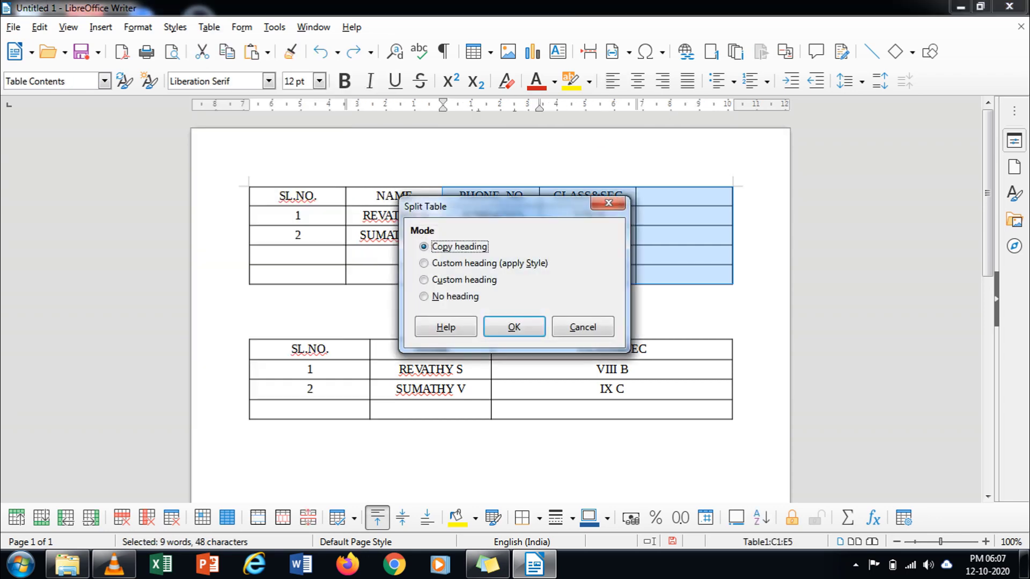
click(424, 297)
click(514, 326)
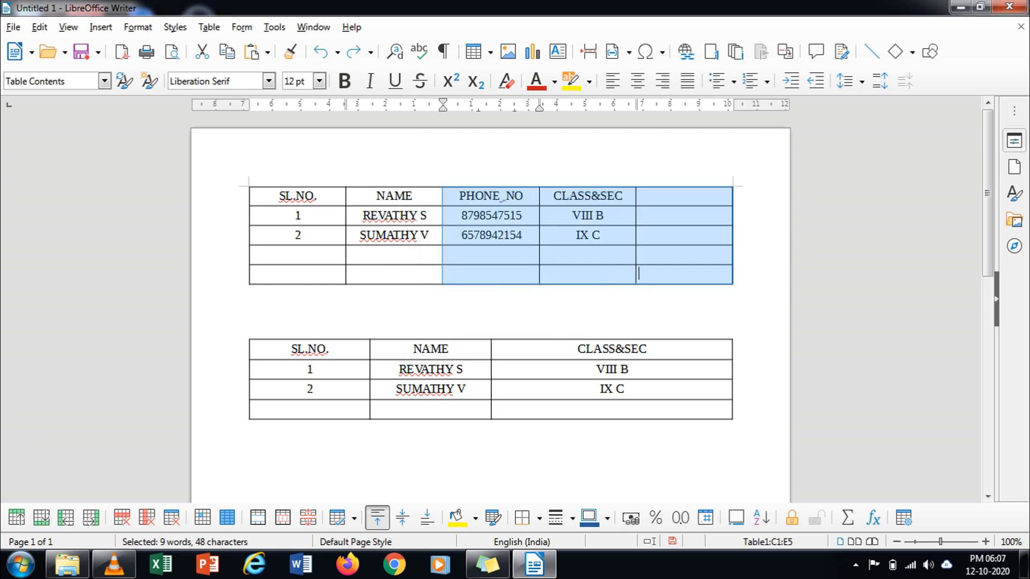
click(250, 318)
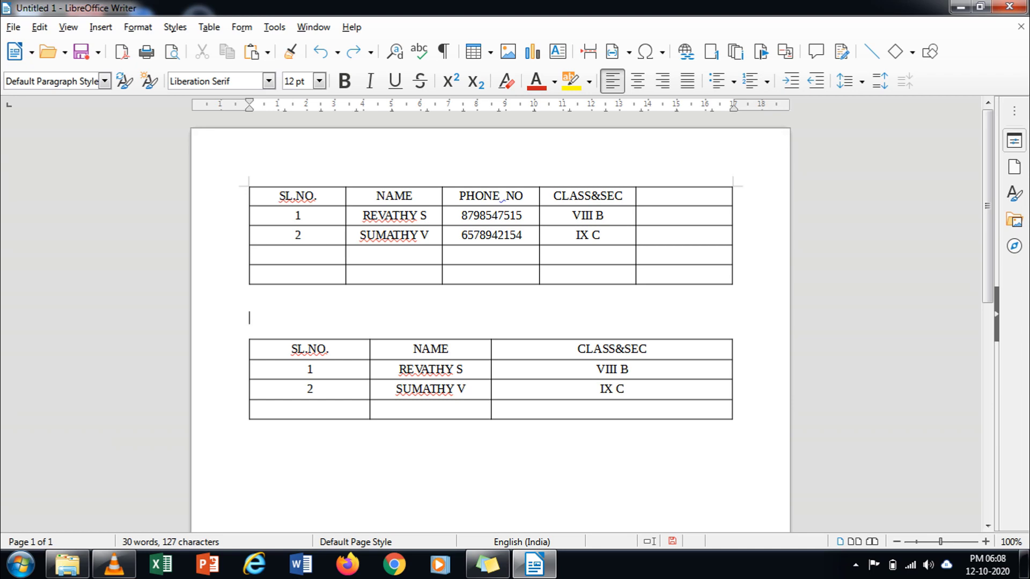
click(554, 196)
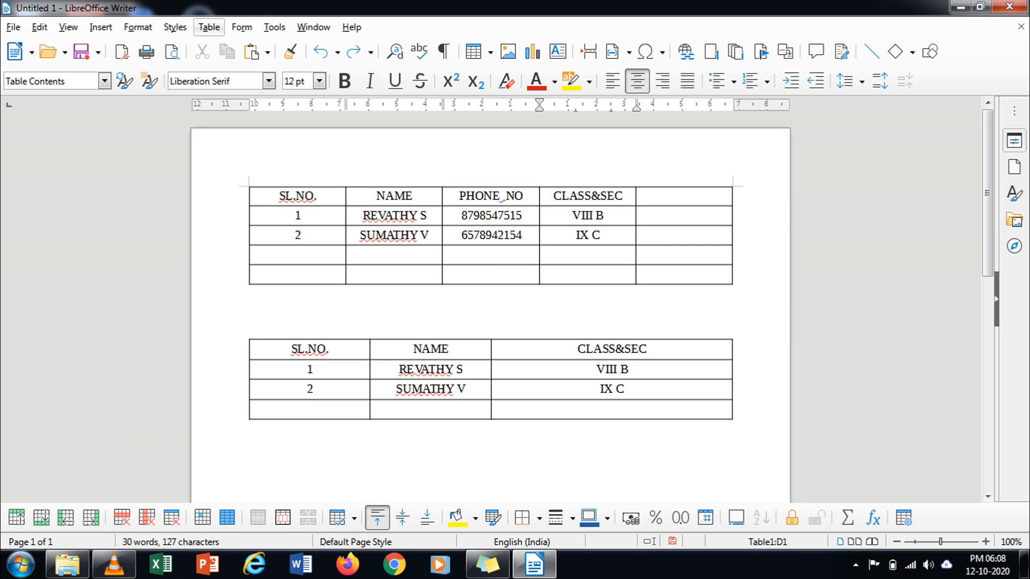
click(209, 27)
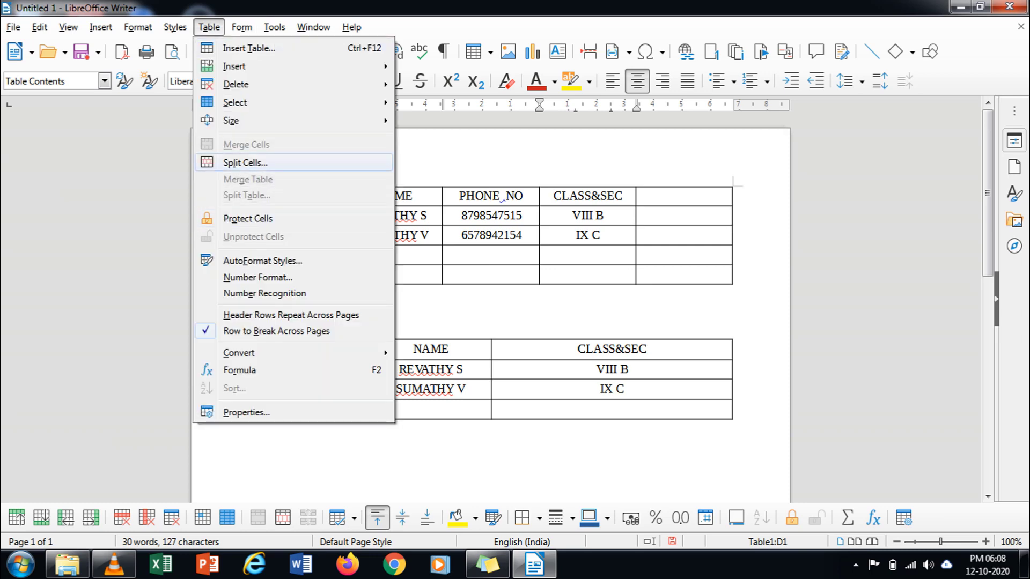
key(Escape)
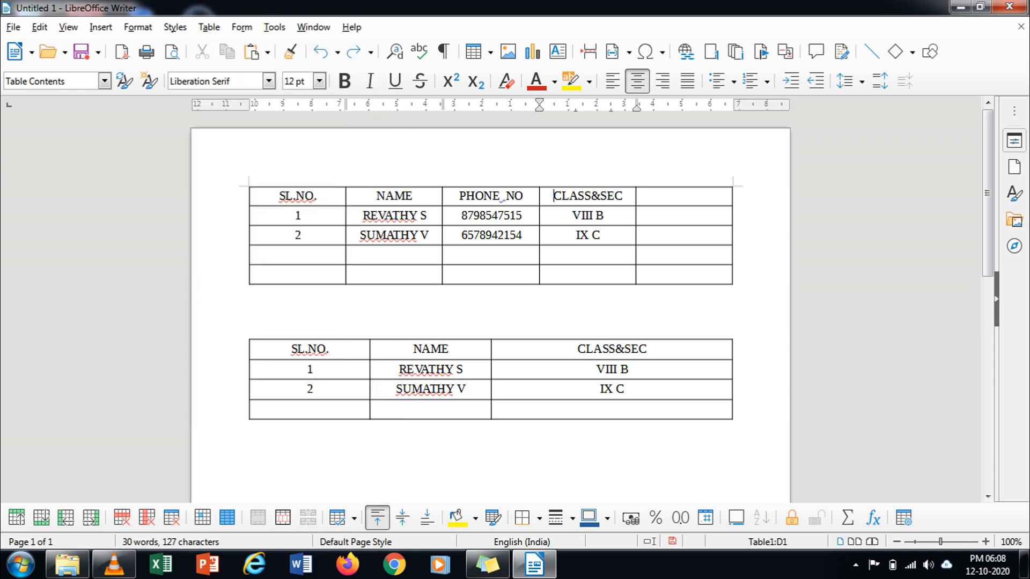
drag(683, 216, 684, 235)
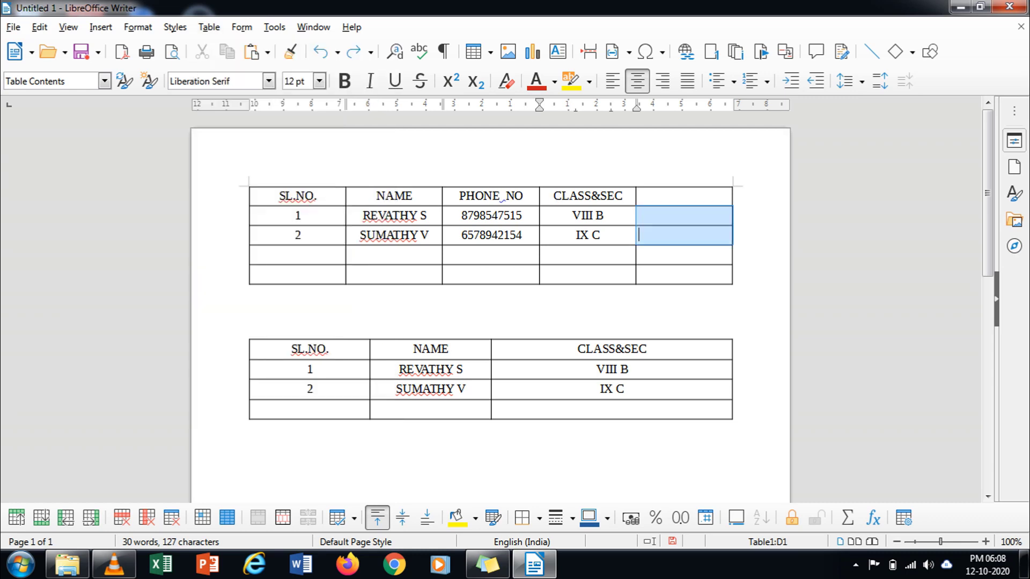
click(250, 291)
Step: Split the top table at the first phone number row with the No heading option
click(466, 196)
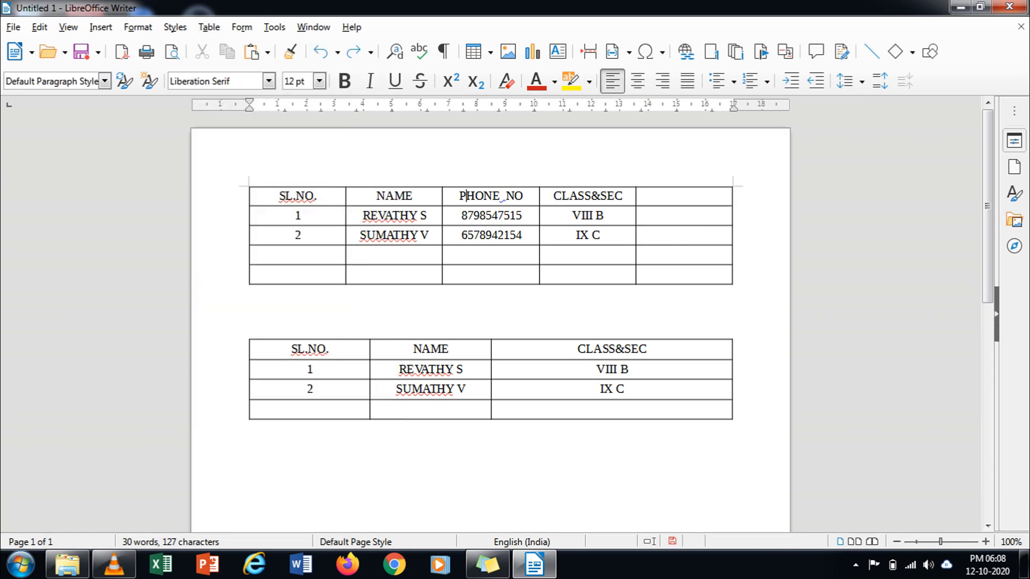
click(461, 216)
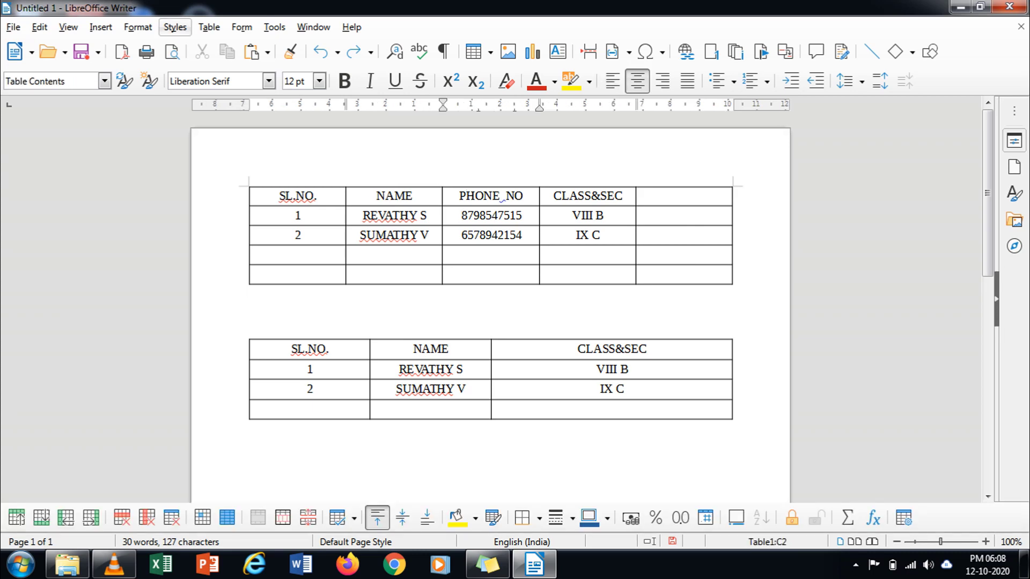
click(209, 27)
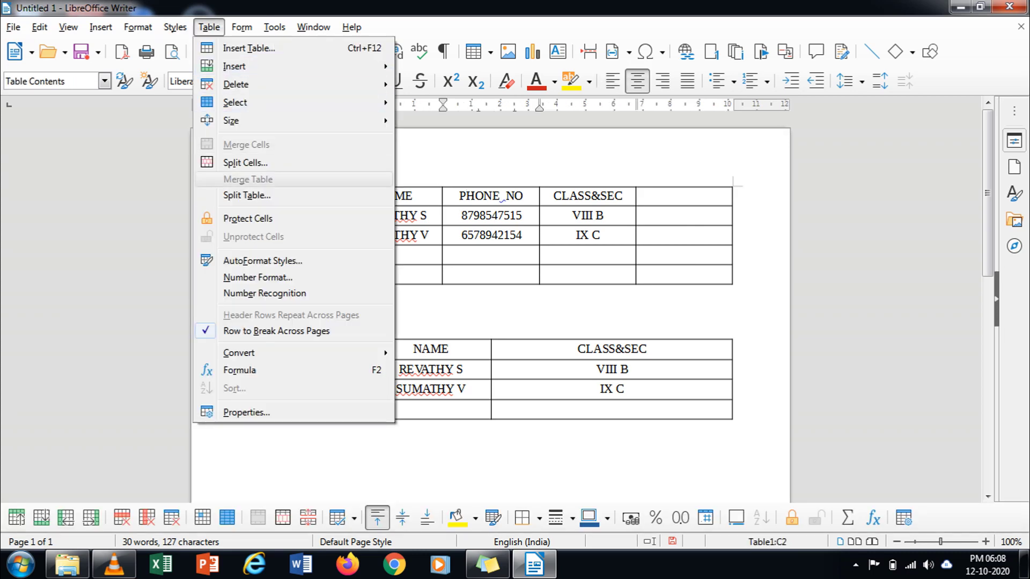
click(247, 195)
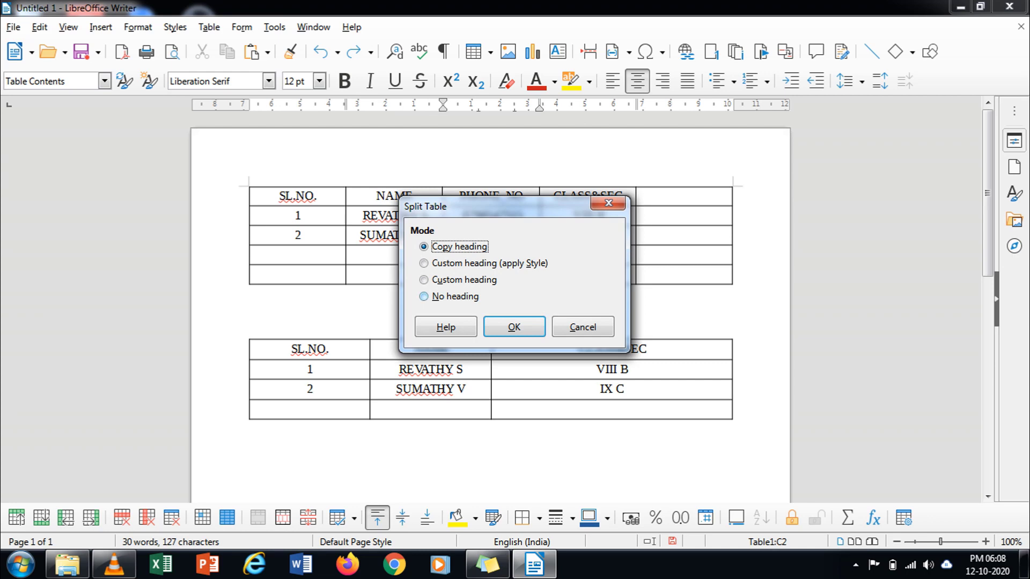
click(423, 296)
click(513, 326)
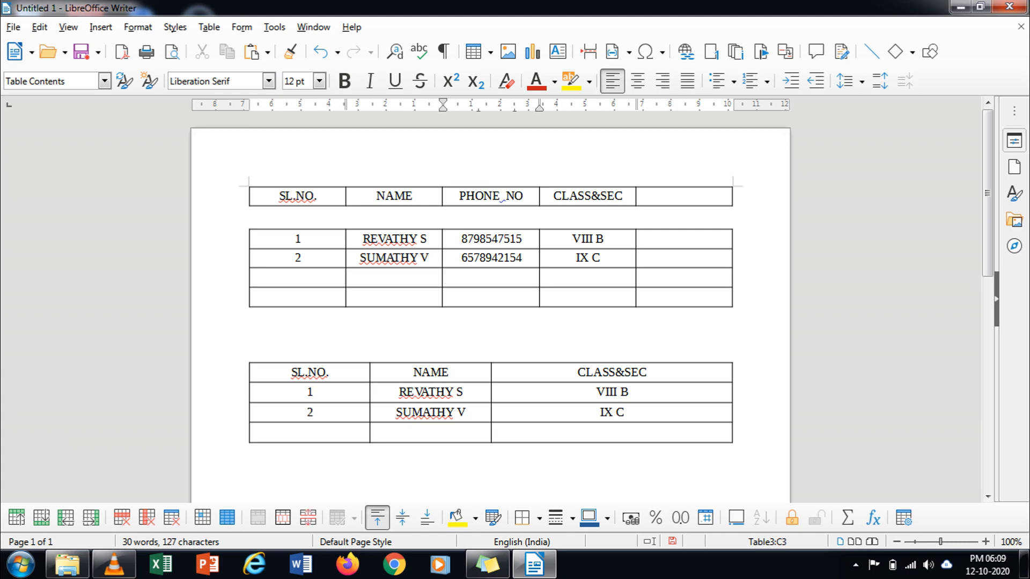
Step: Split the data table again, keeping Copy heading so the first row repeats
click(209, 27)
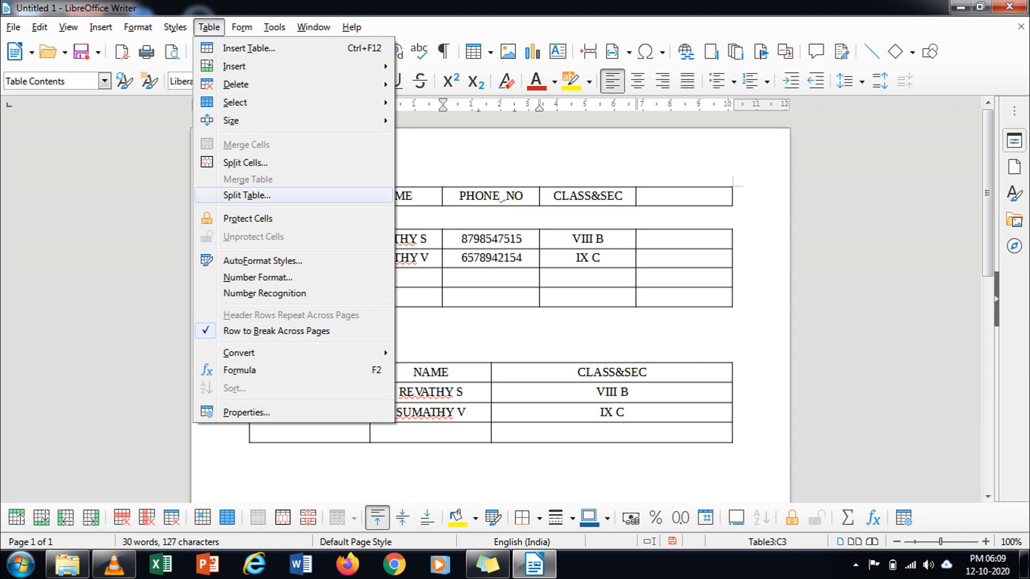
click(247, 196)
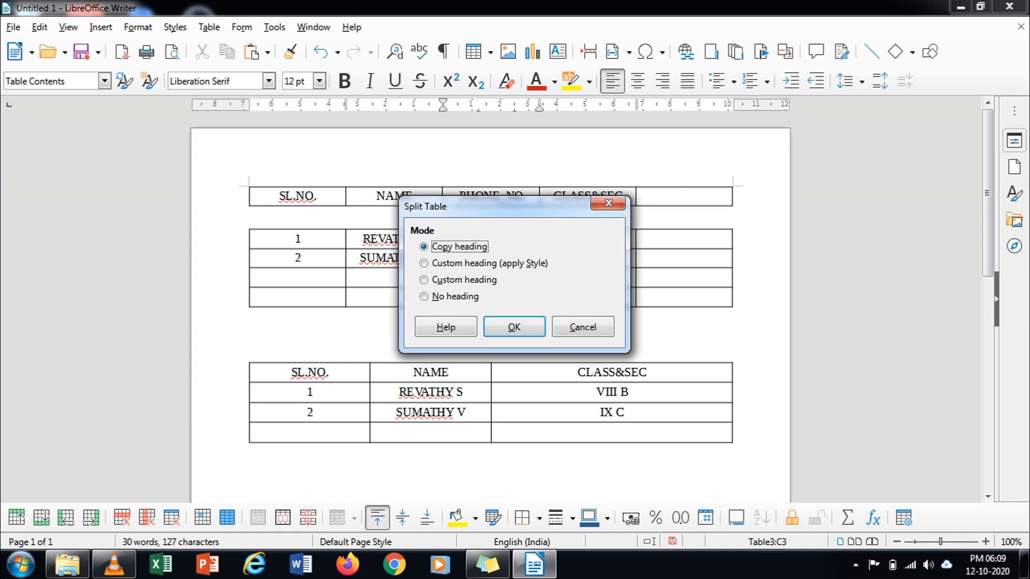
click(513, 326)
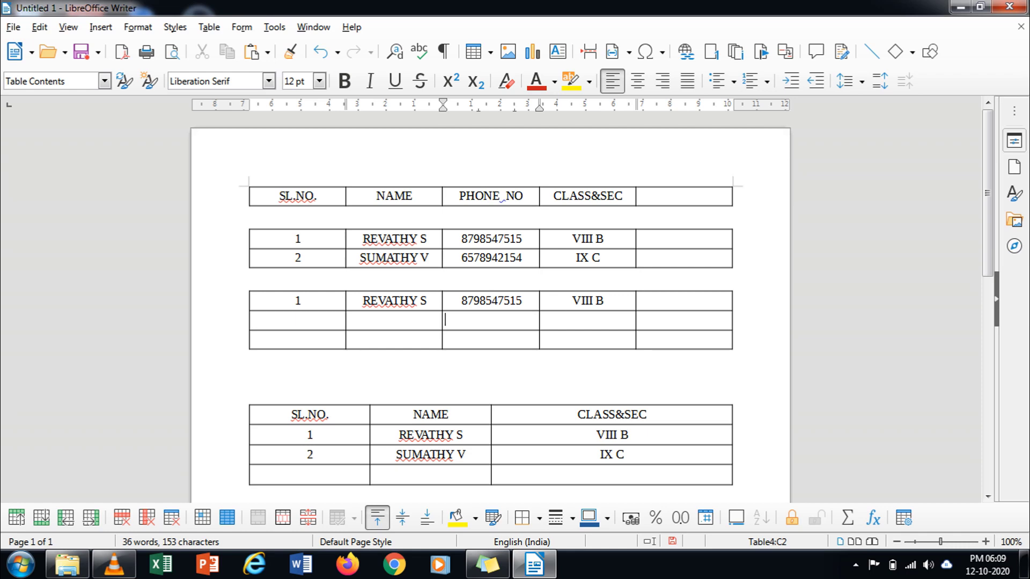
Step: Delete the empty line below the data table so the split pieces merge back
click(299, 258)
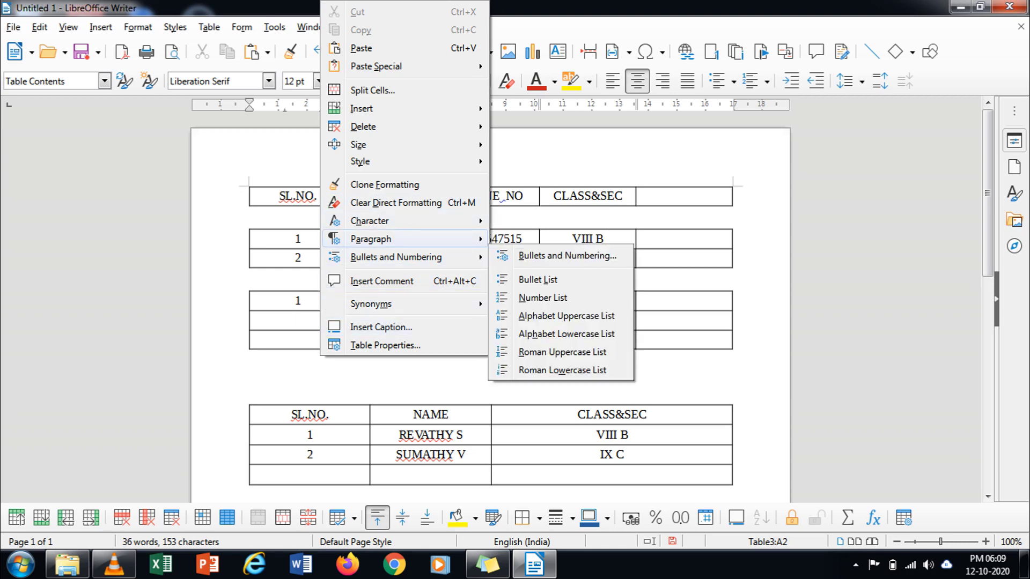
mouse_move(375, 239)
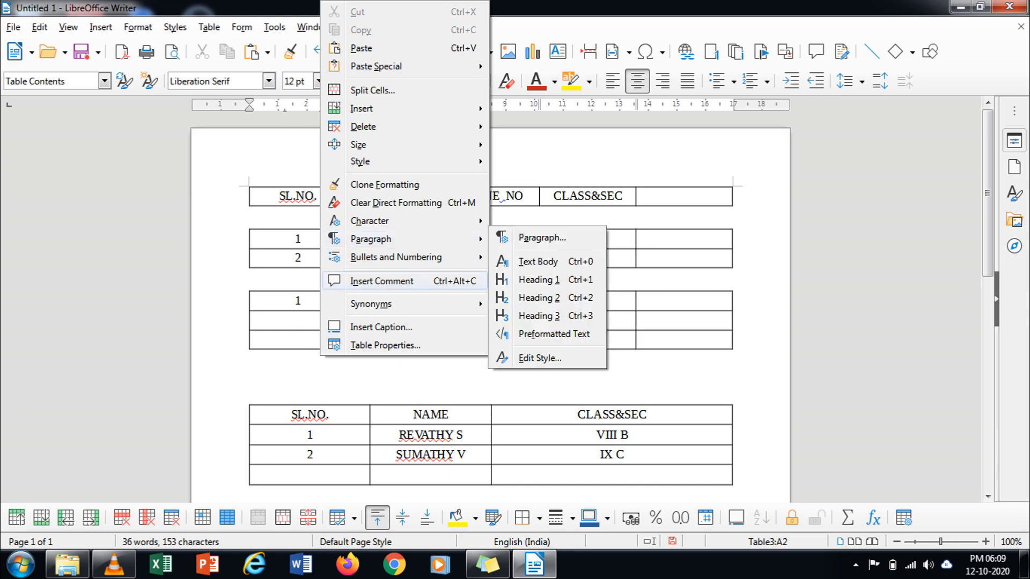
key(Escape)
key(Escape)
click(250, 275)
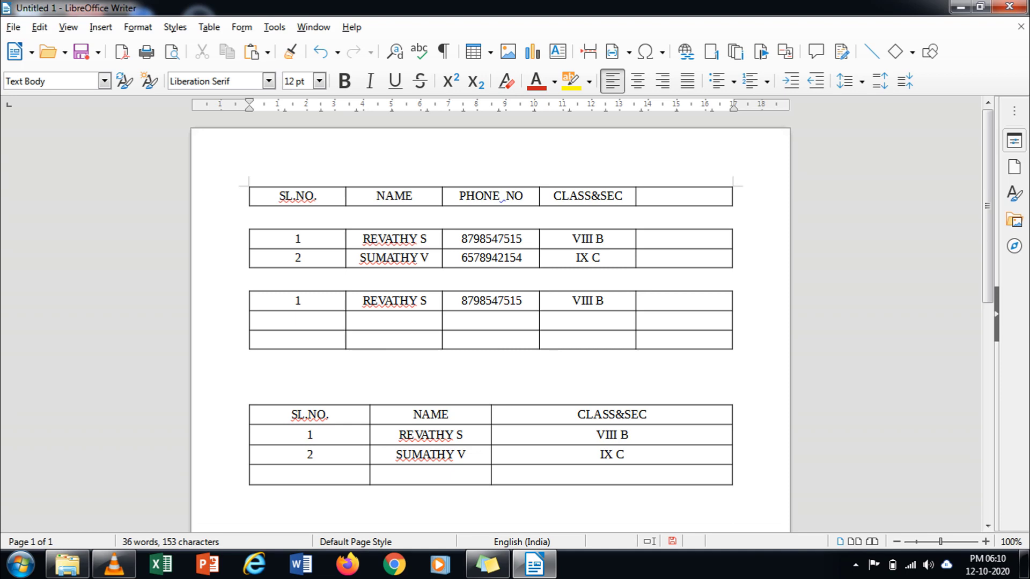
key(Delete)
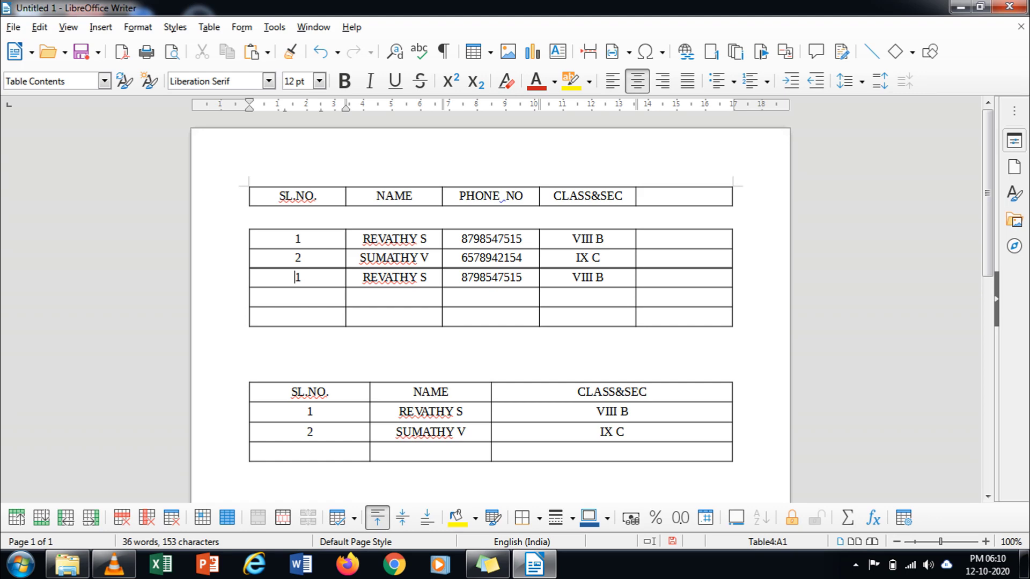
key(shift+Up)
key(shift+Up)
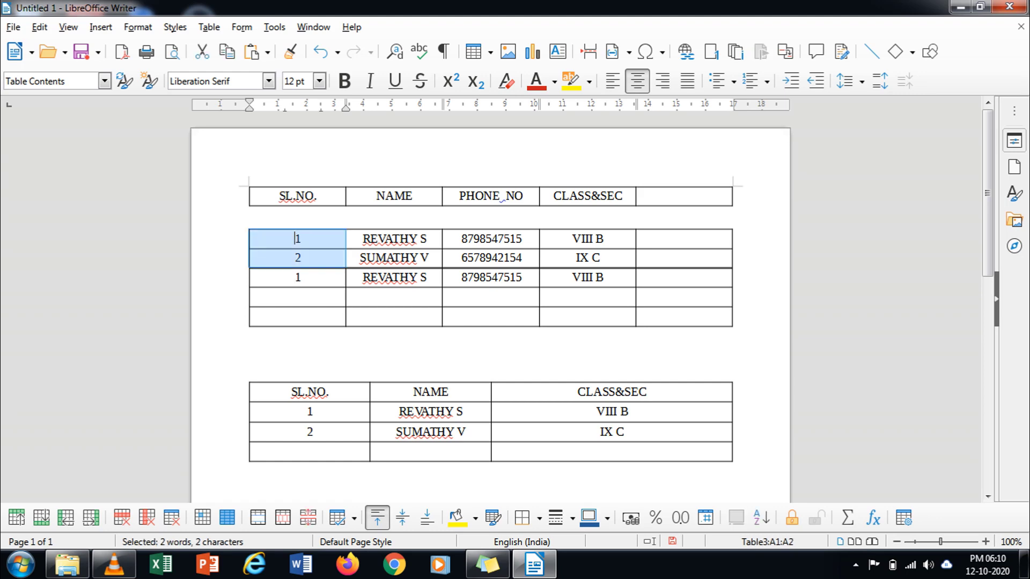
key(Up)
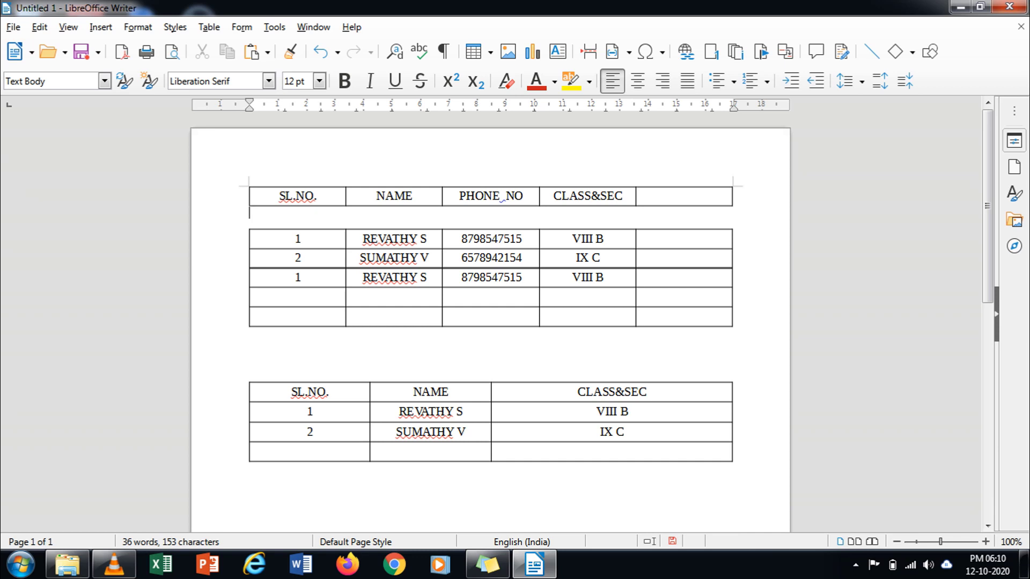
Step: Delete the blank line between the header and data tables to join them
drag(296, 259, 294, 238)
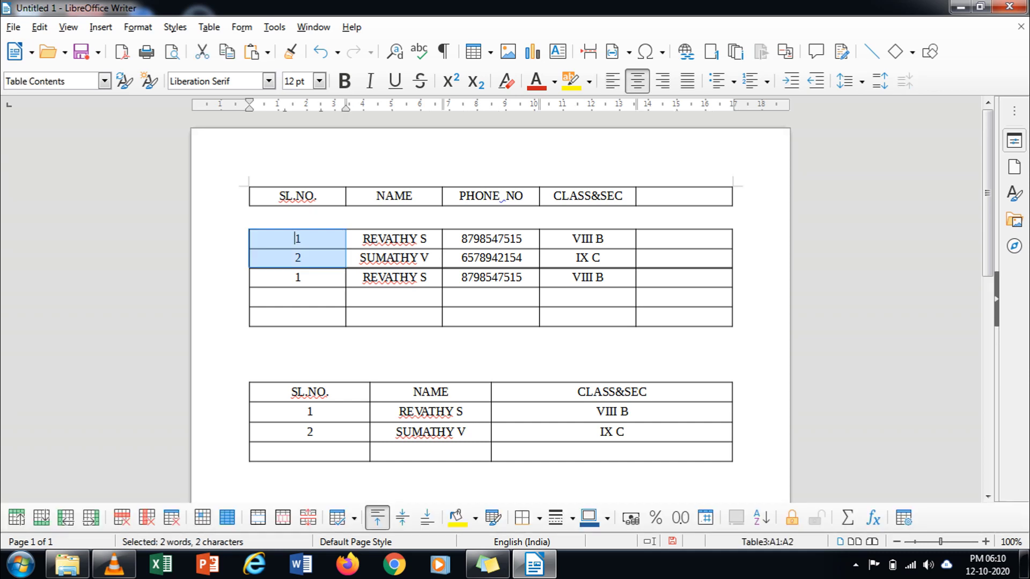
click(294, 297)
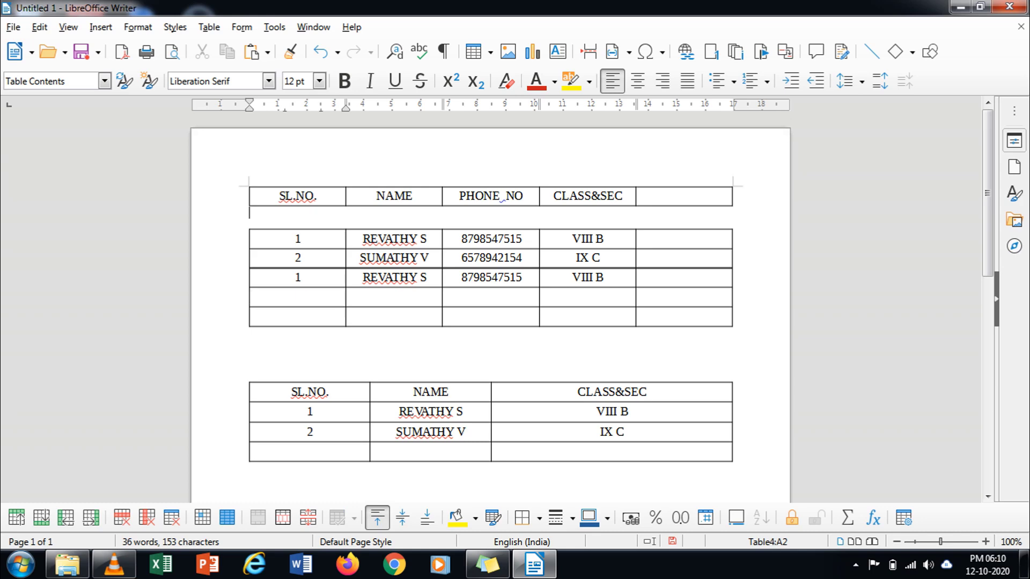
key(Delete)
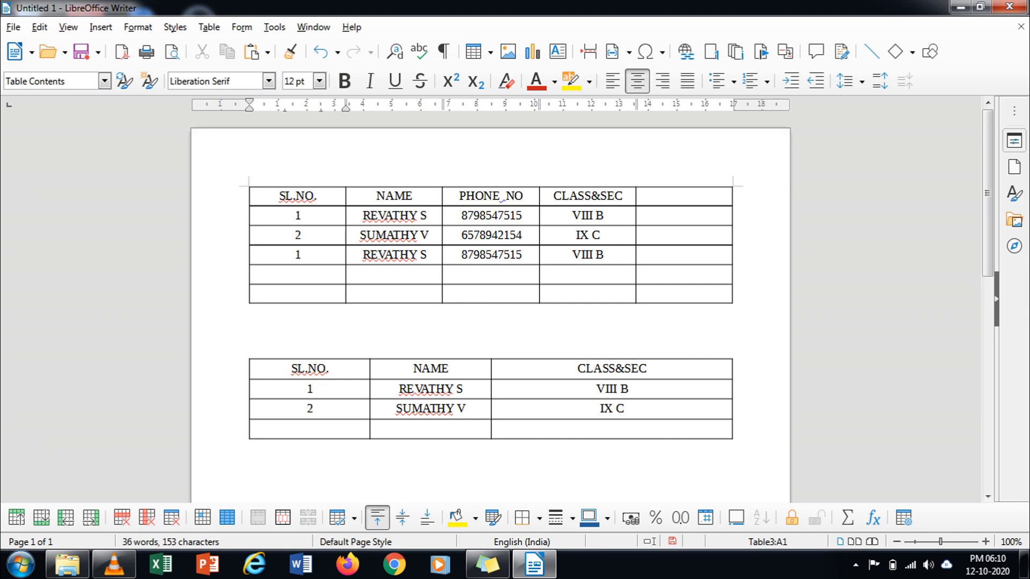
key(Return)
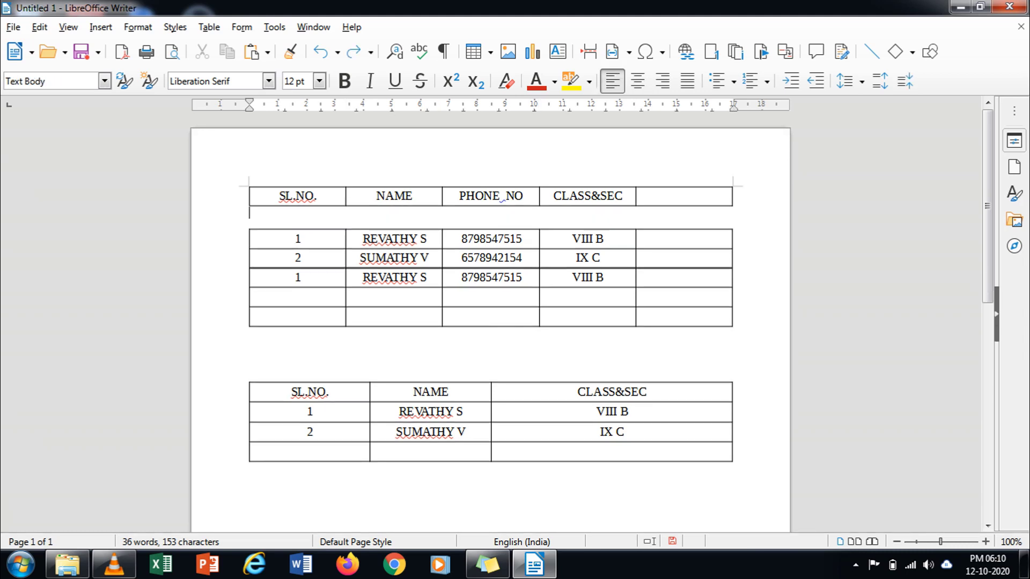
key(Delete)
key(Delete)
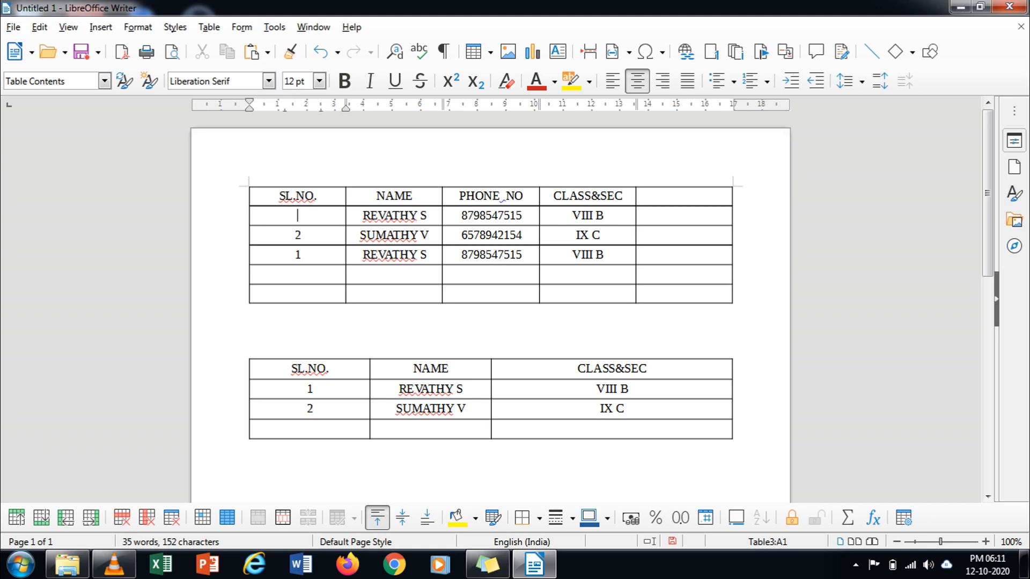
Step: Bring up the table editing options from the NAME column, then dismiss them
click(350, 274)
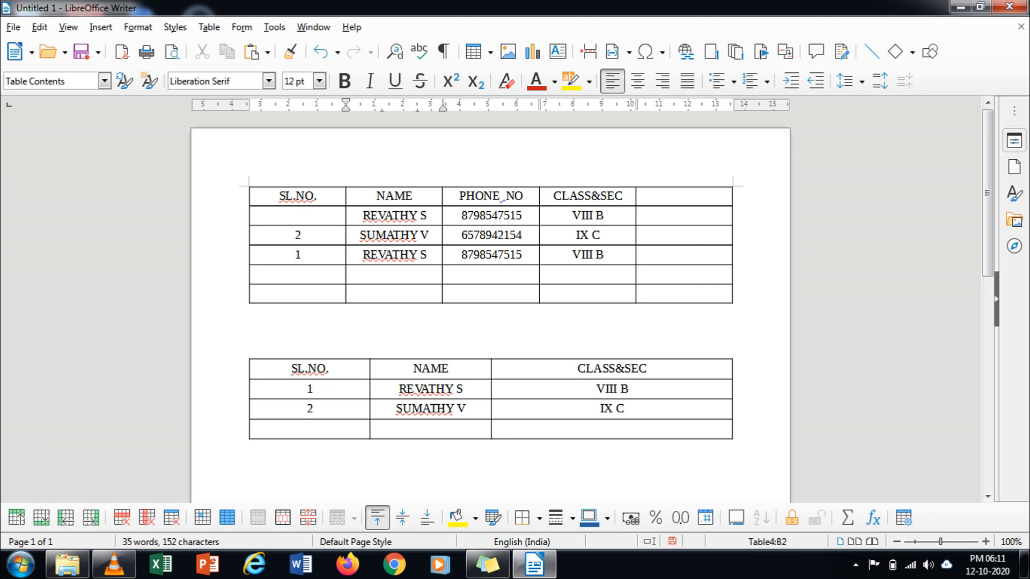
right_click(404, 274)
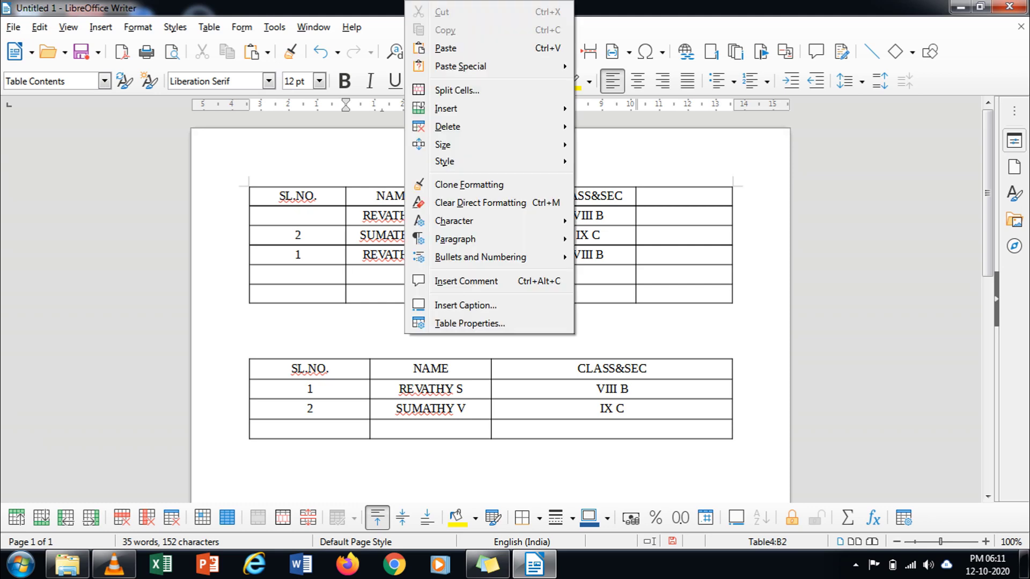
right_click(403, 274)
right_click(403, 275)
key(Escape)
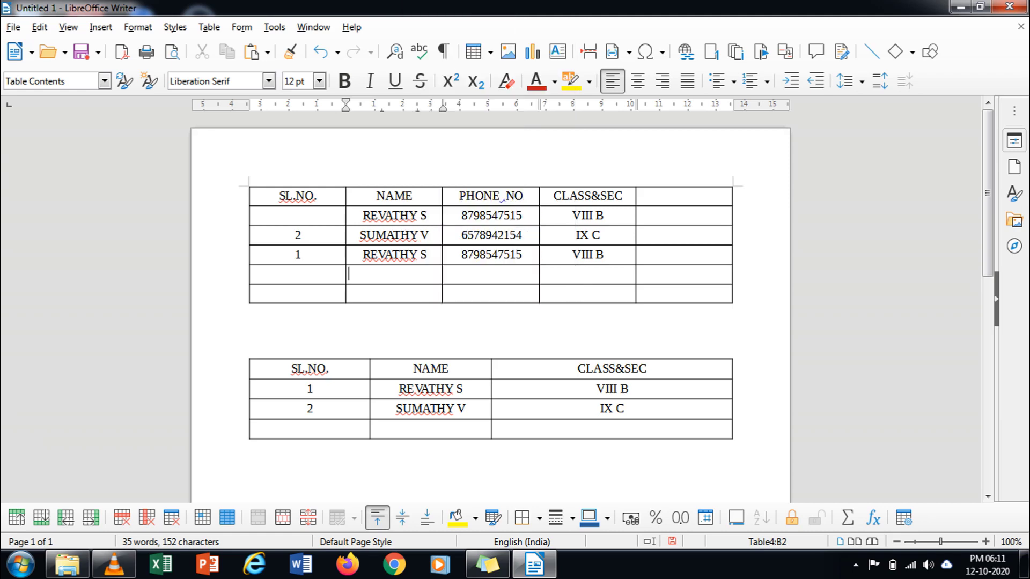
Step: Delete the blank lines between the two tables, then undo to bring back the 1
click(250, 336)
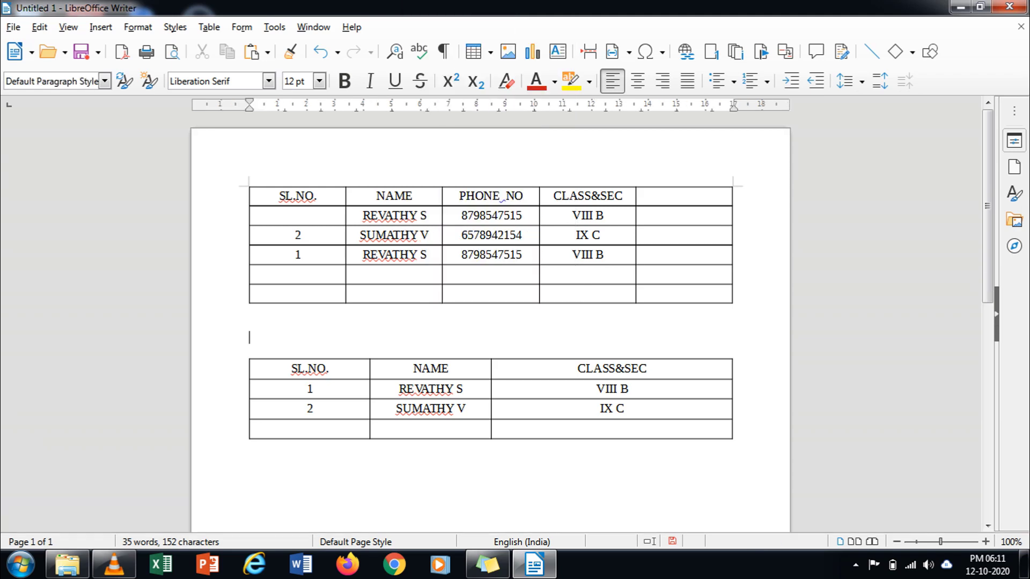
key(Delete)
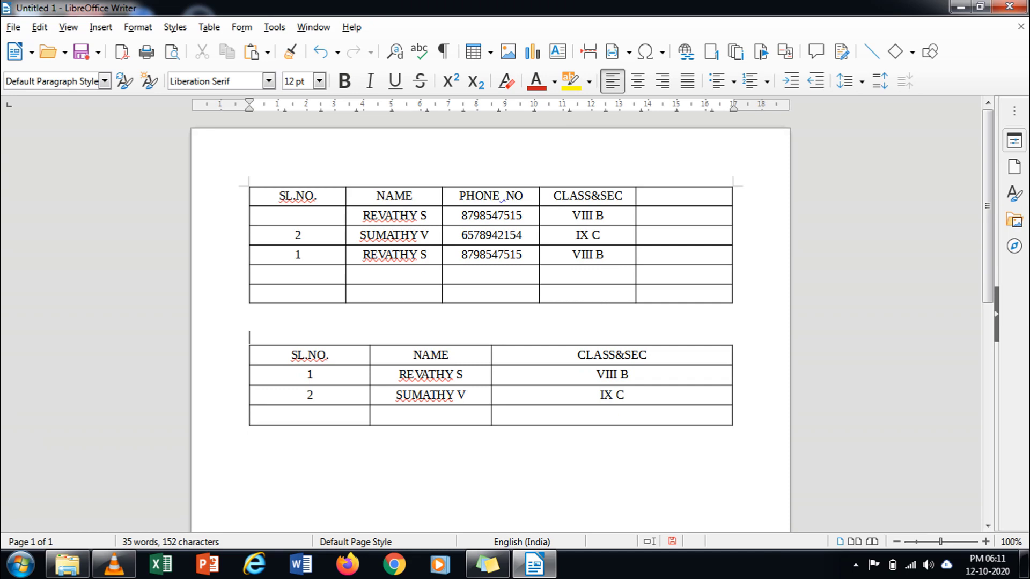
key(Delete)
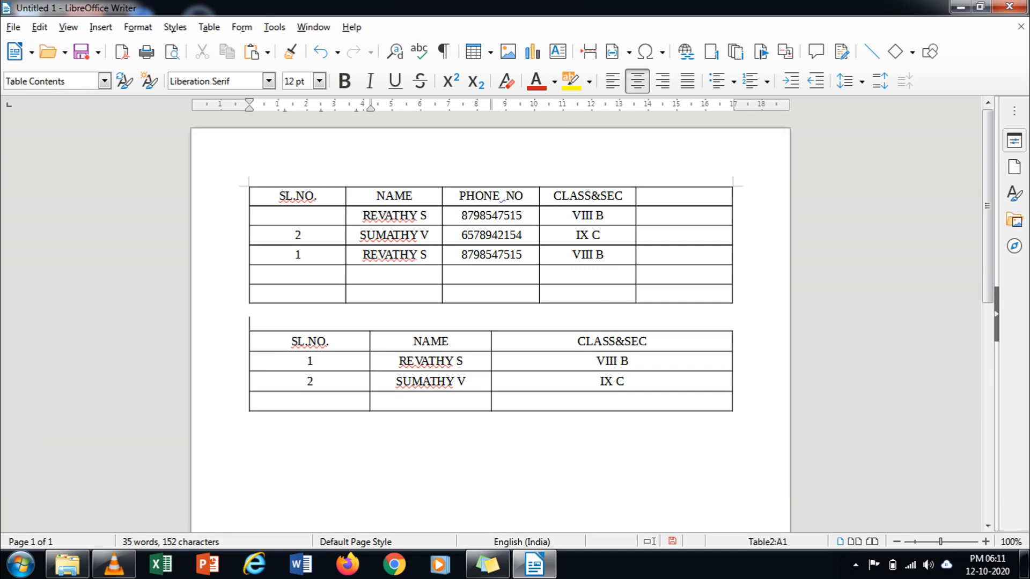
key(Delete)
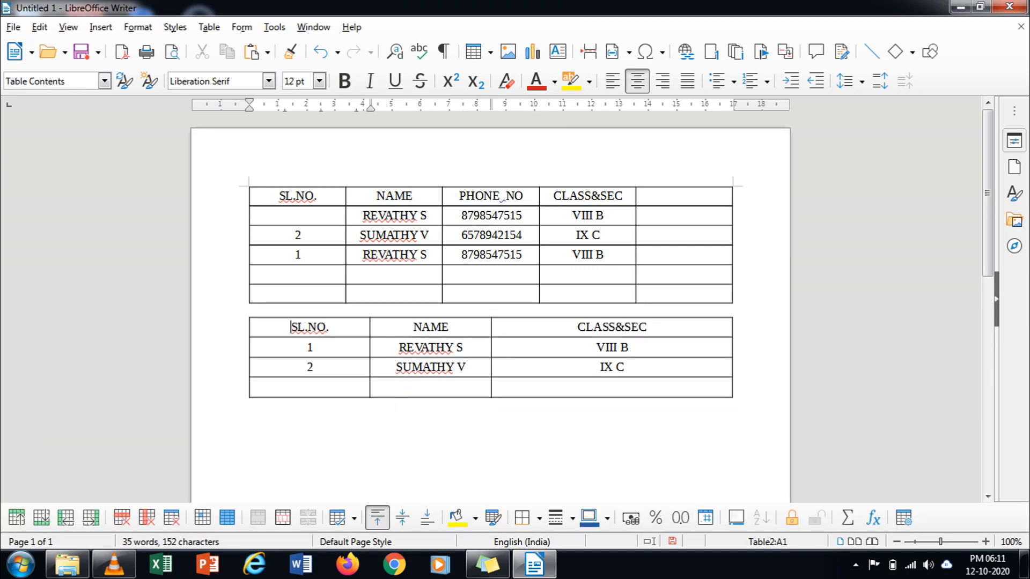
click(250, 310)
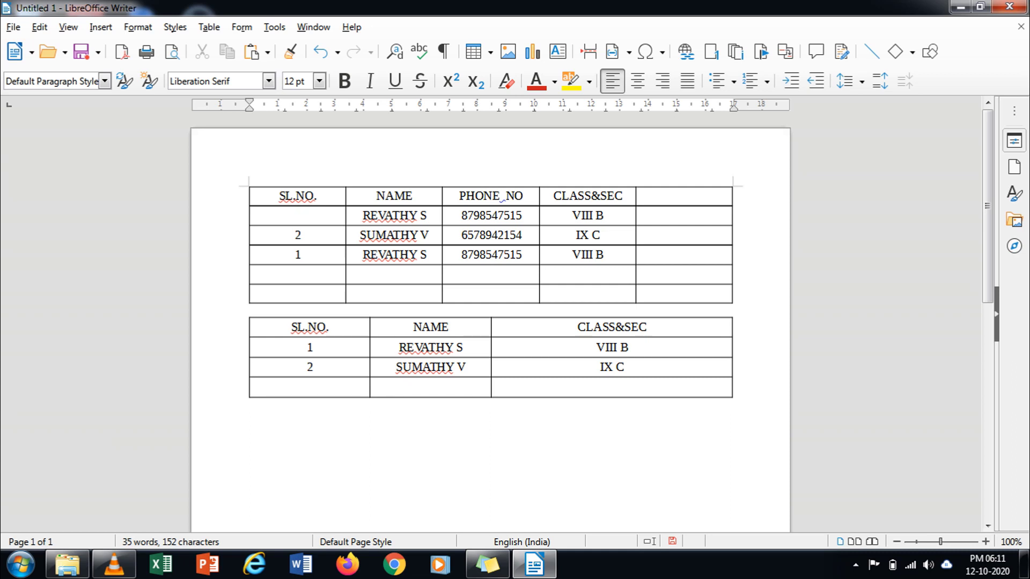
key(Return)
key(ctrl+z)
key(ctrl+z)
key(ctrl+z)
key(ctrl+z)
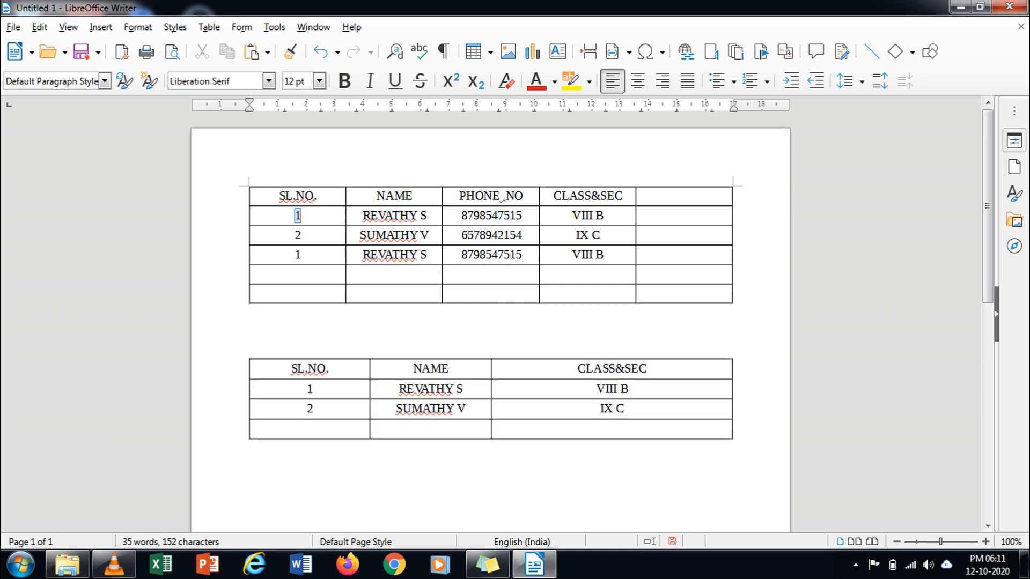
key(ctrl+z)
key(ctrl+z)
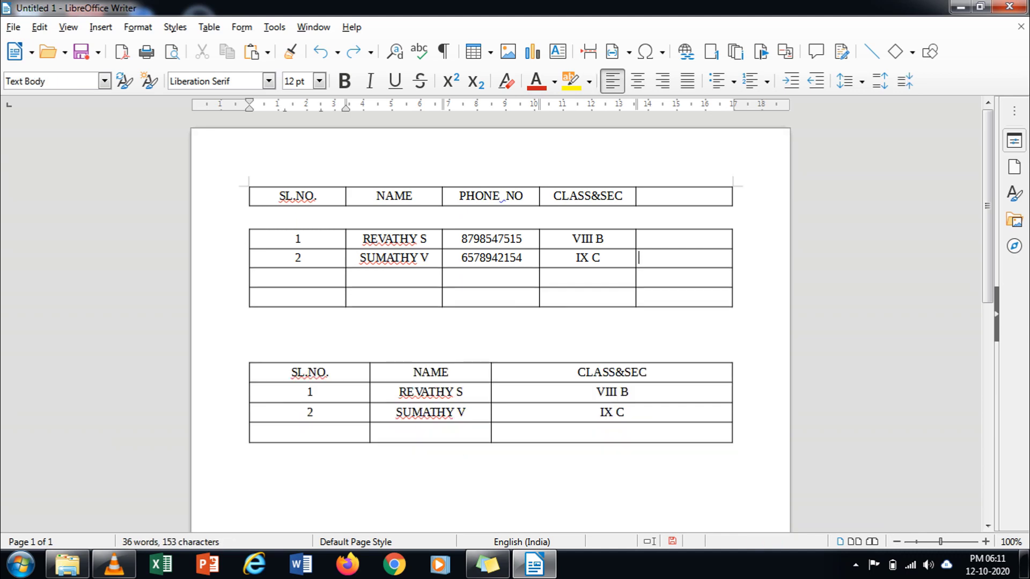
key(ctrl+z)
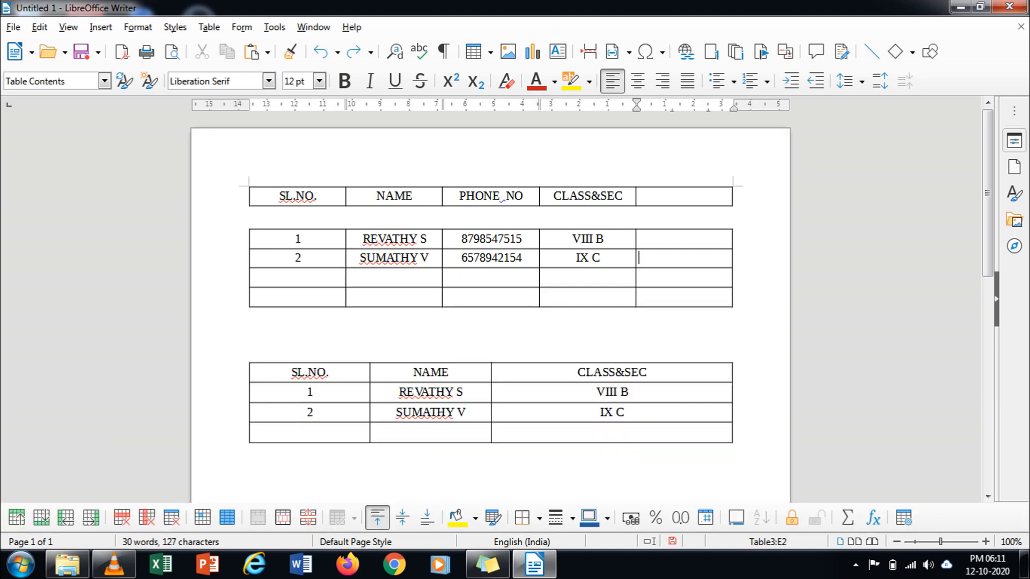
click(298, 229)
click(250, 313)
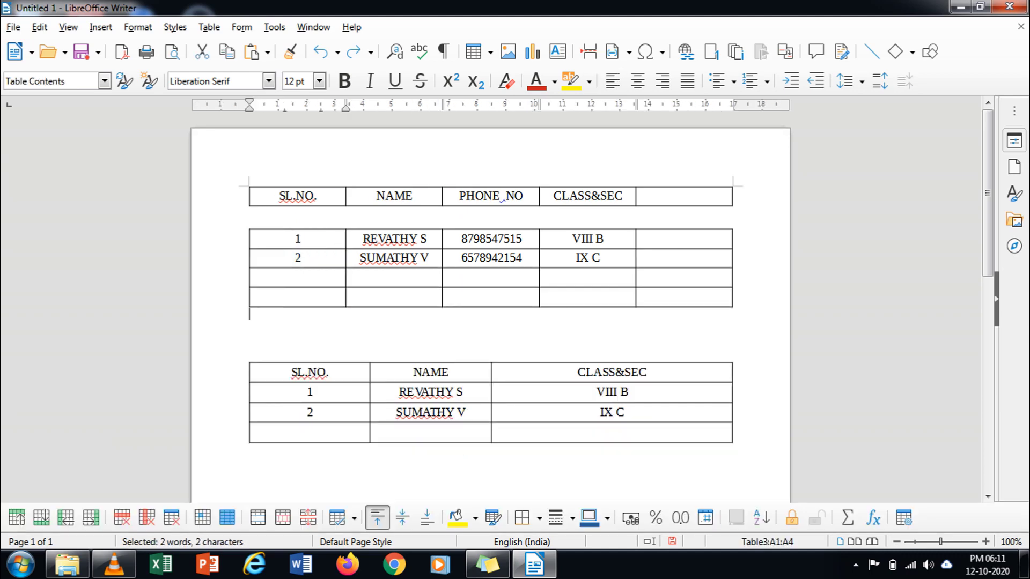
click(251, 277)
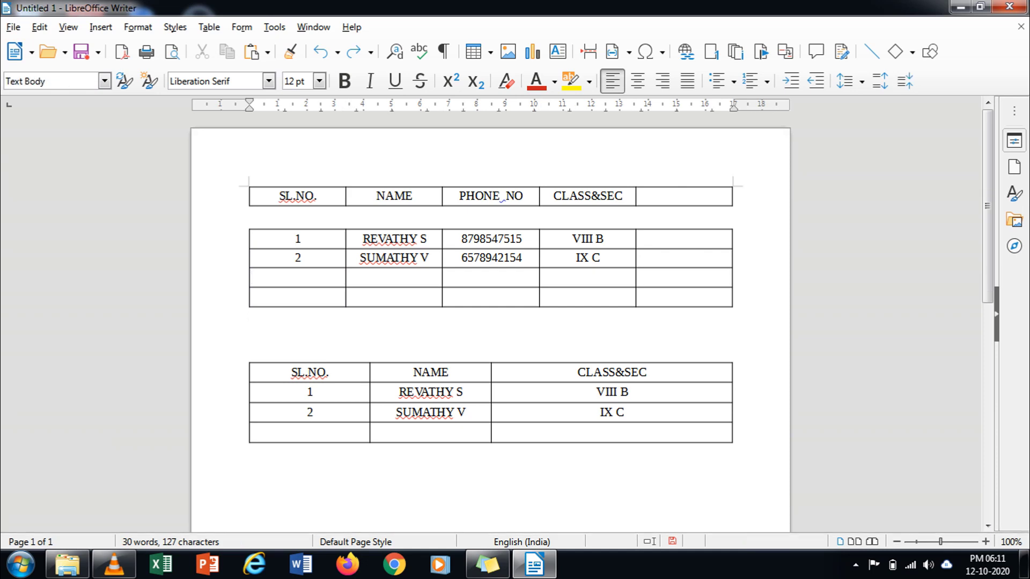
key(Delete)
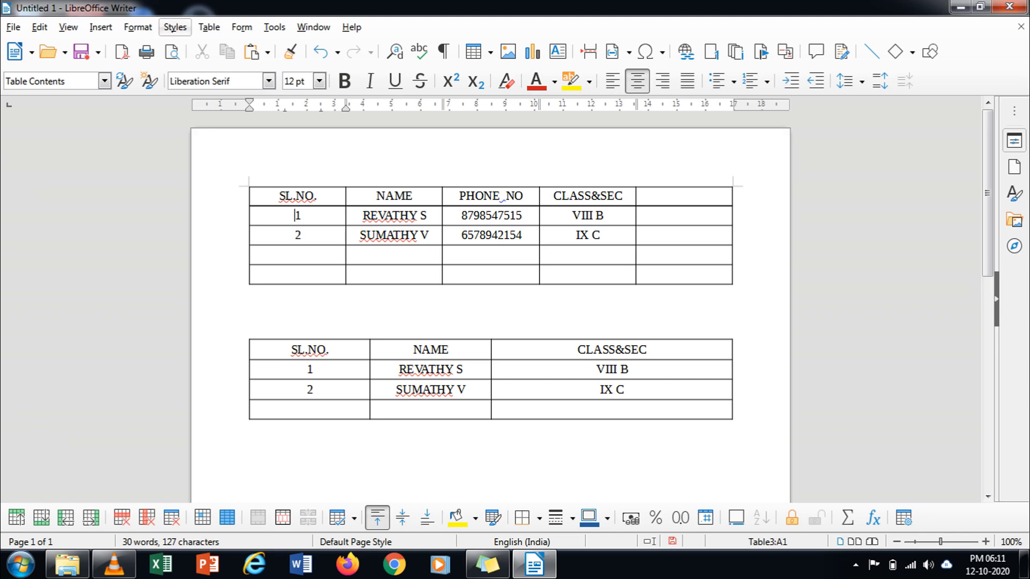
Step: Try Table > Merge Table, undo it, and look through the table commands
click(208, 26)
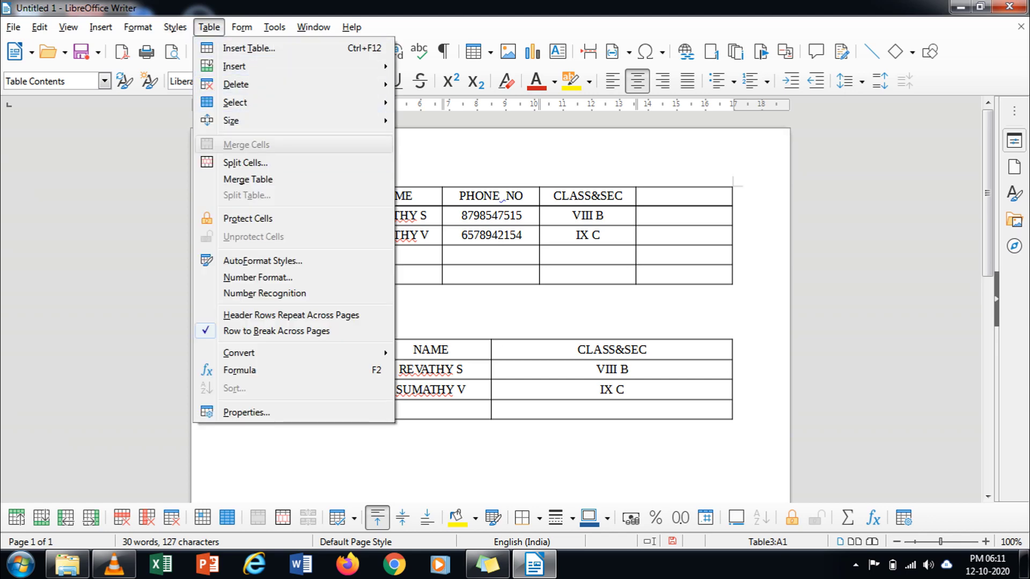
click(248, 179)
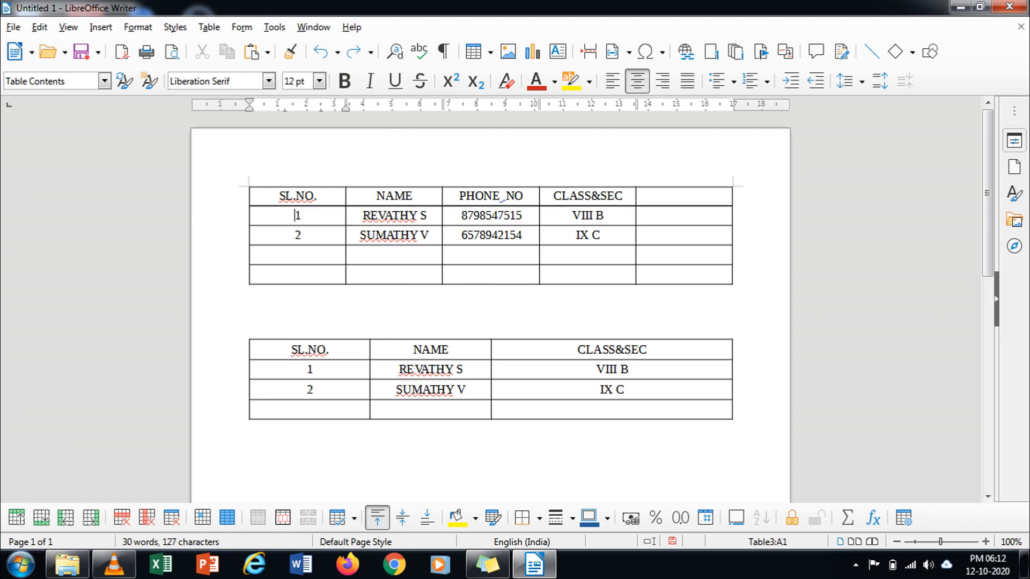
key(ctrl+z)
click(208, 27)
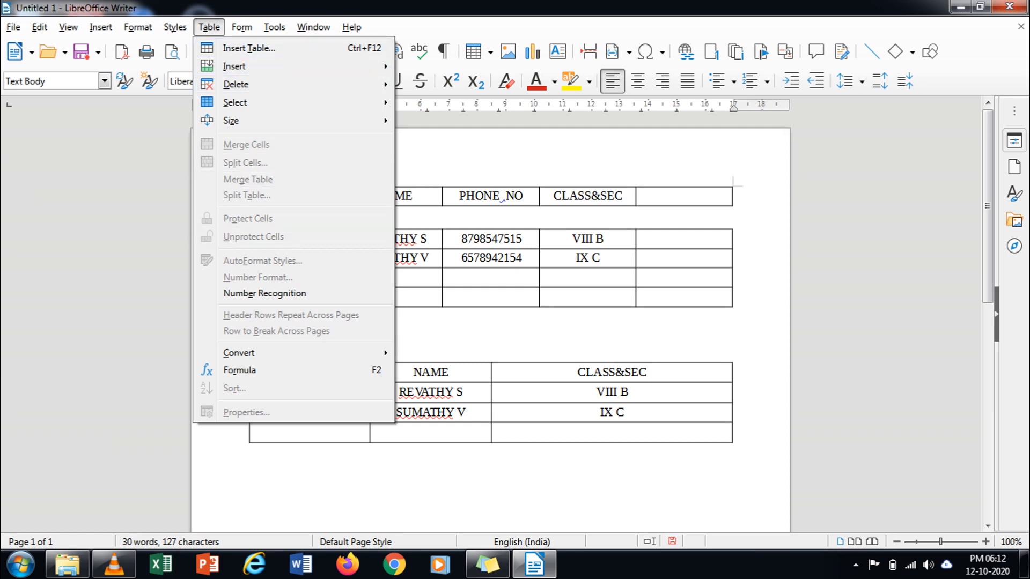
key(Escape)
click(294, 238)
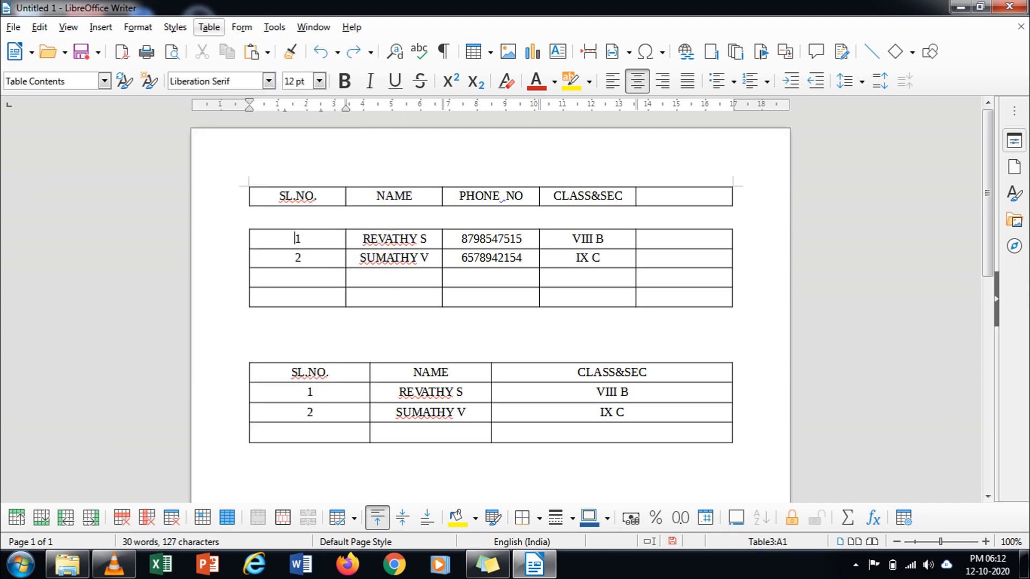
click(209, 27)
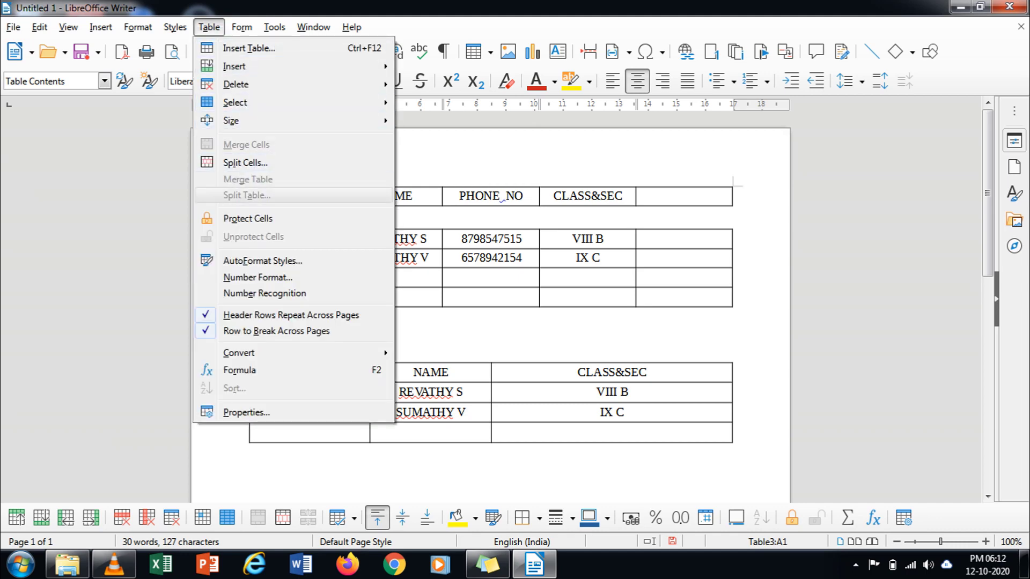
key(Escape)
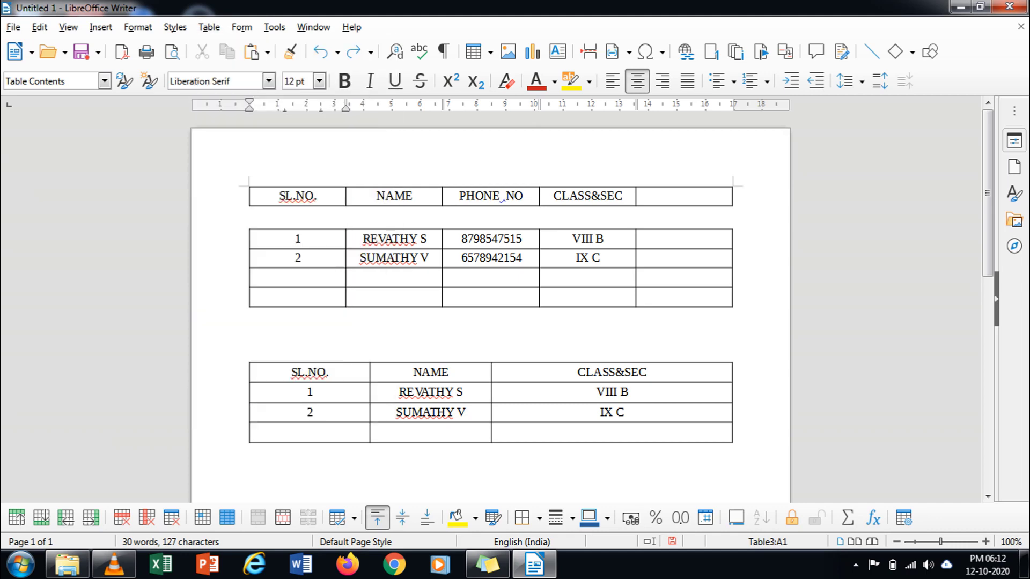
Step: Delete the empty line between header and data tables and merge them with Merge Table
click(298, 230)
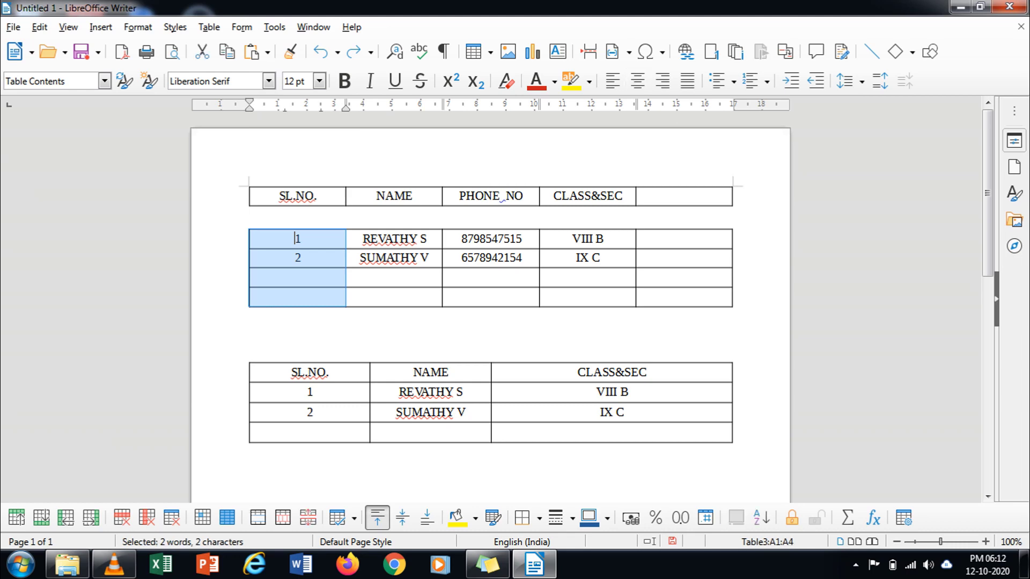
click(394, 229)
click(587, 229)
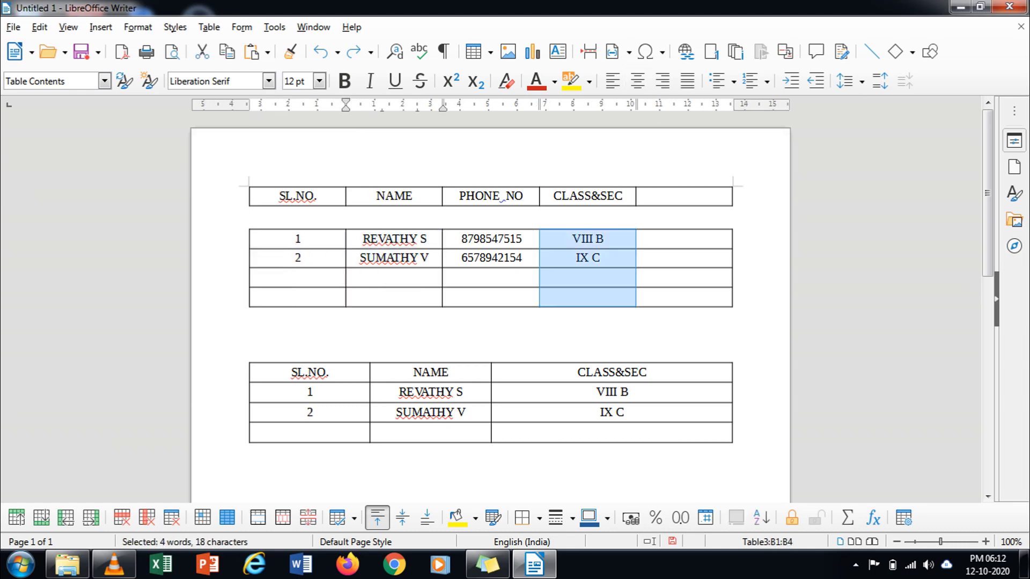
click(250, 213)
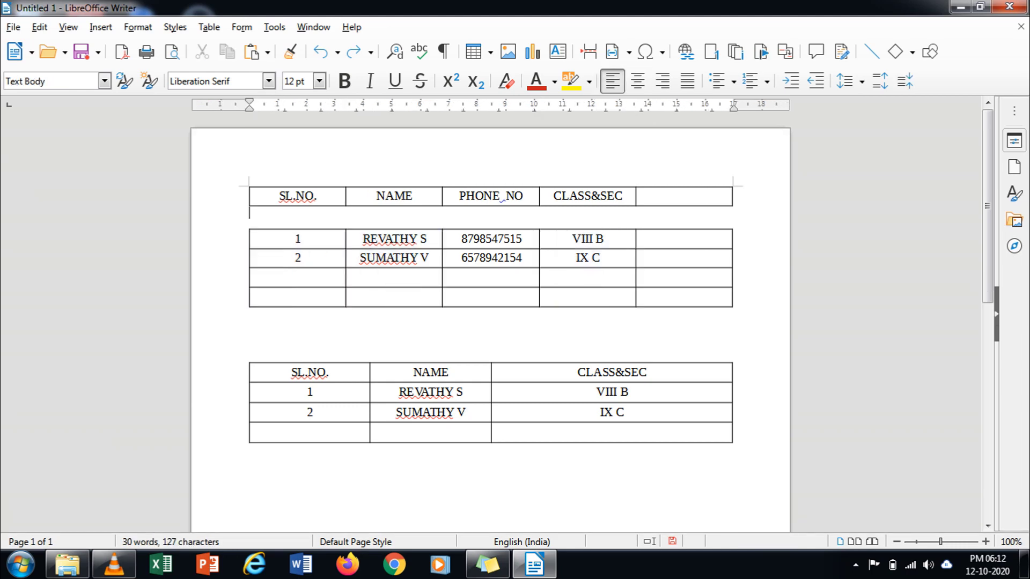
key(Delete)
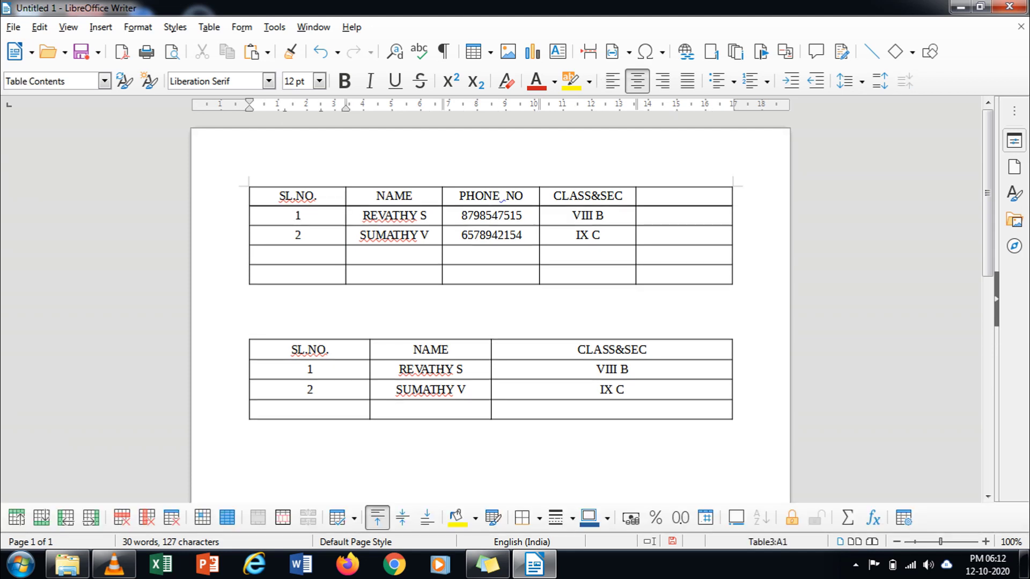
click(209, 27)
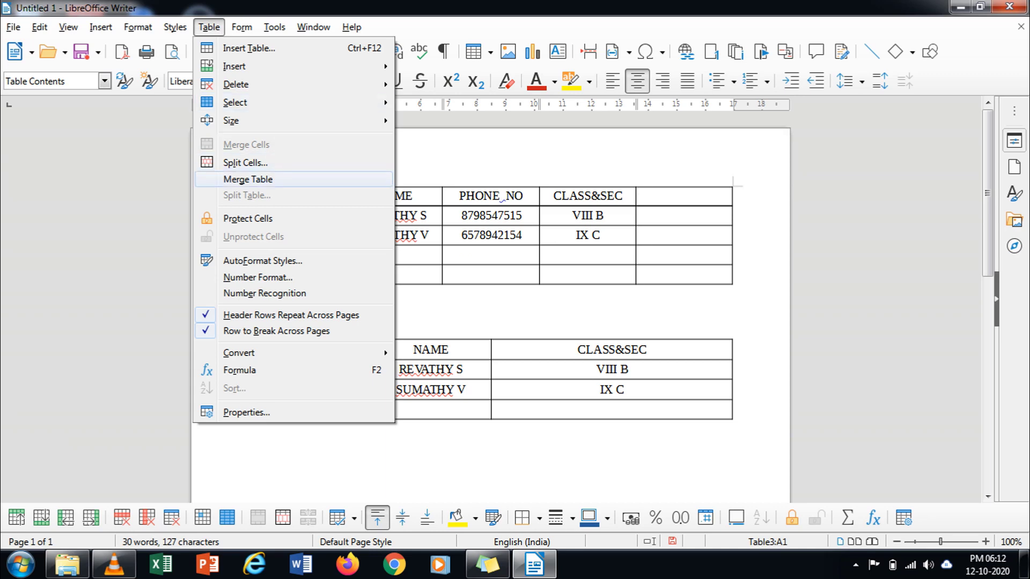
click(248, 180)
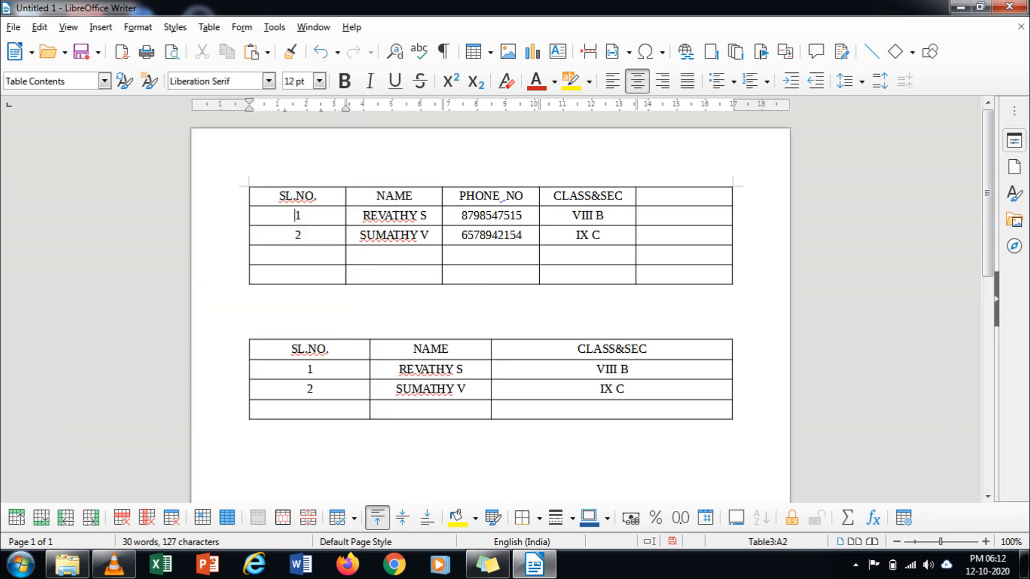
Step: Undo and redo the header-data merge, then select the whole three-column table
click(250, 329)
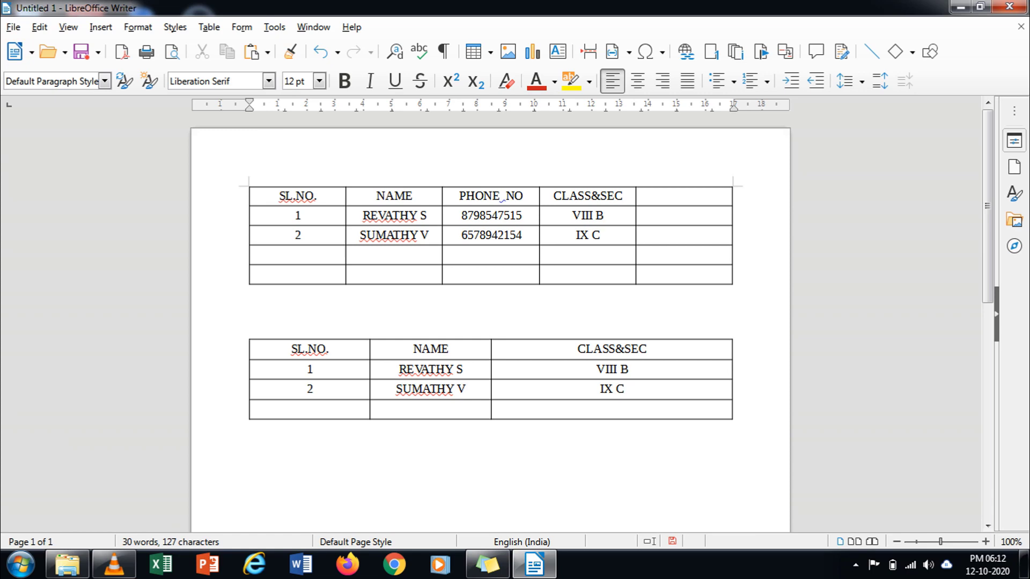
click(209, 26)
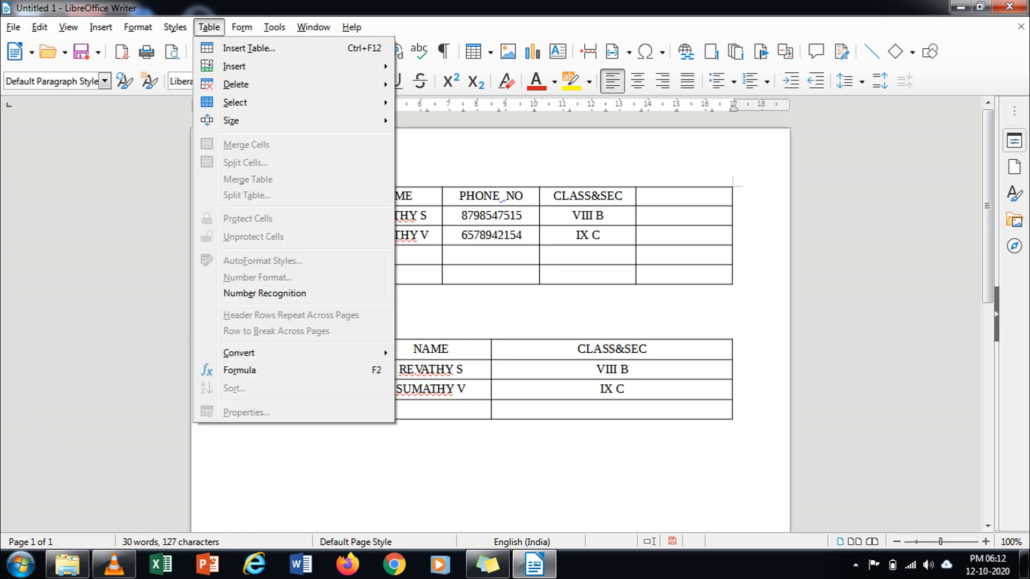
key(Escape)
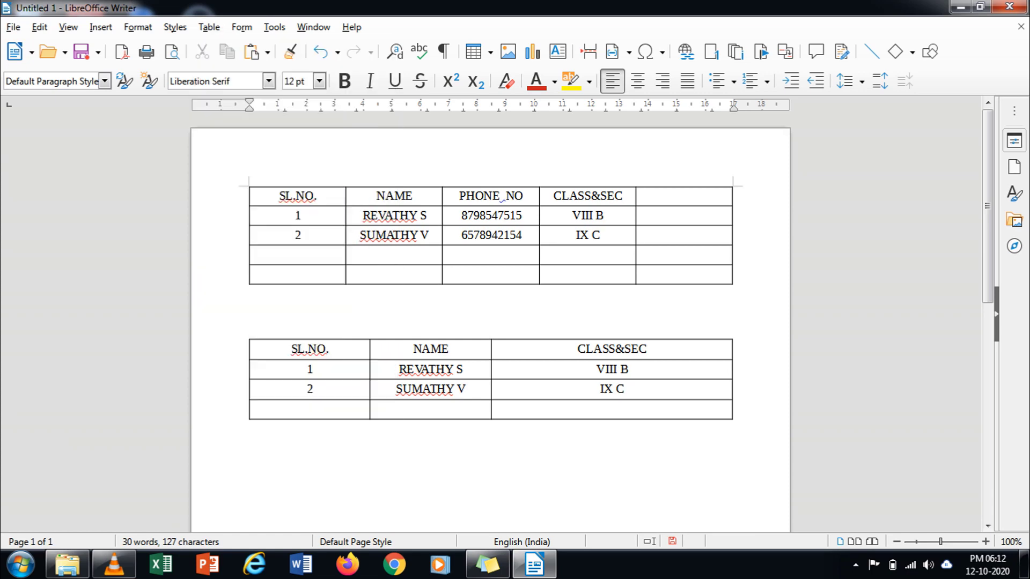
key(ctrl+z)
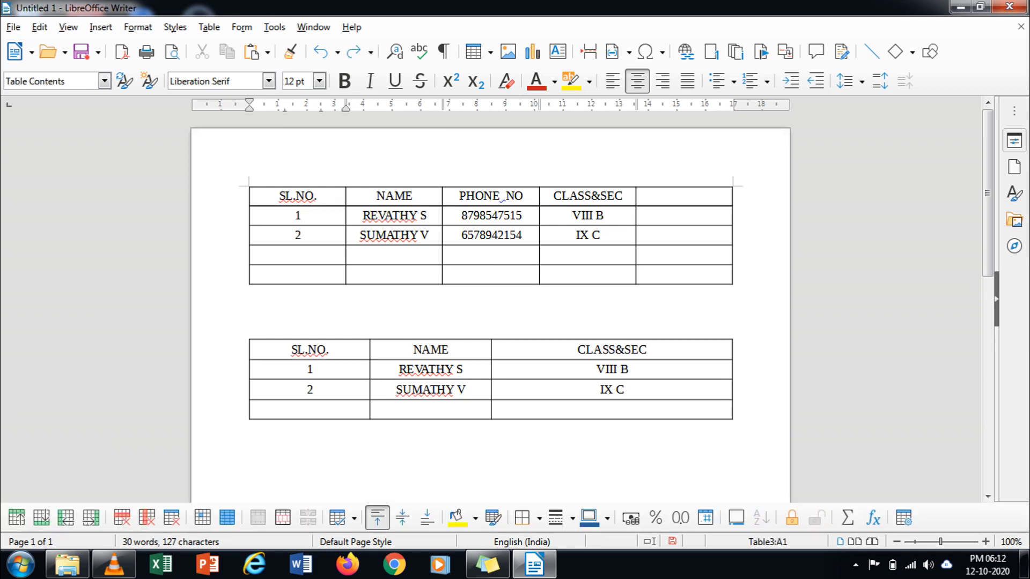
click(209, 27)
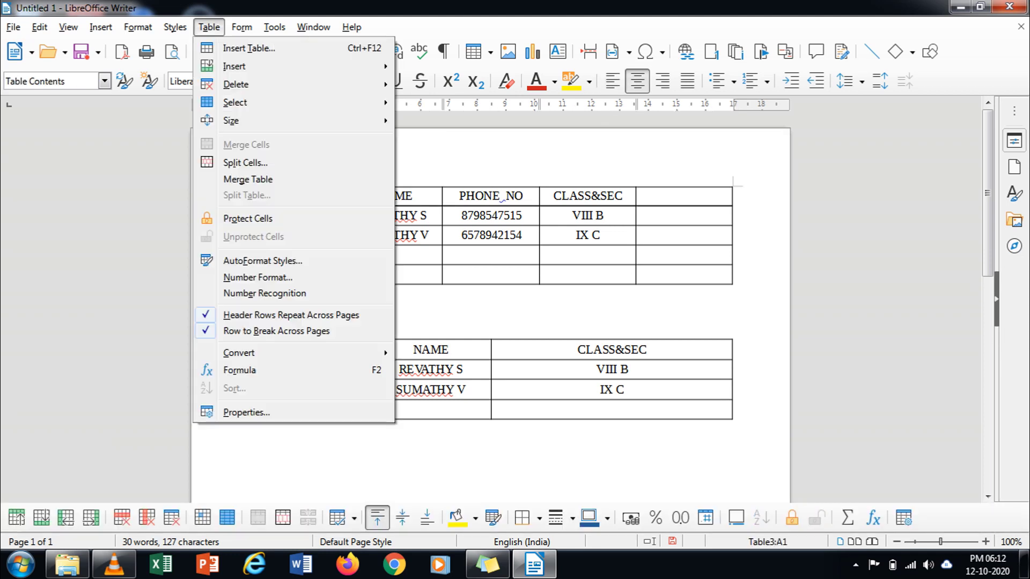
click(248, 179)
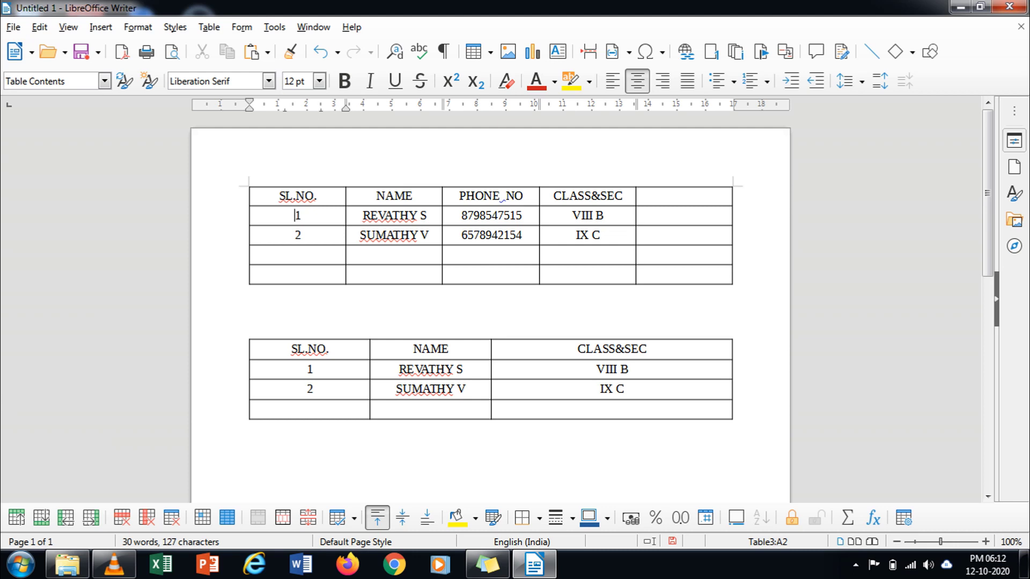
drag(290, 349, 612, 409)
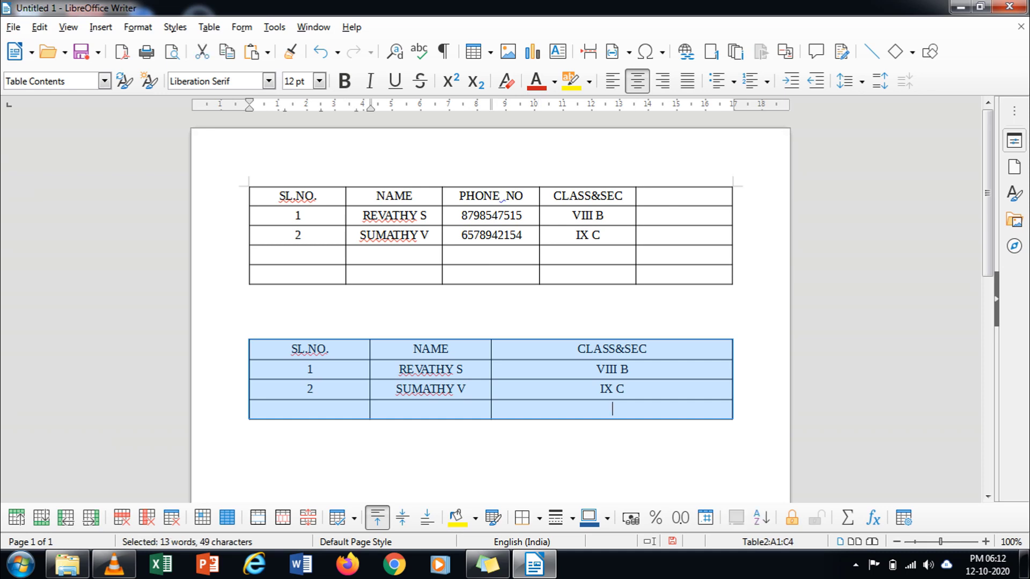
click(209, 27)
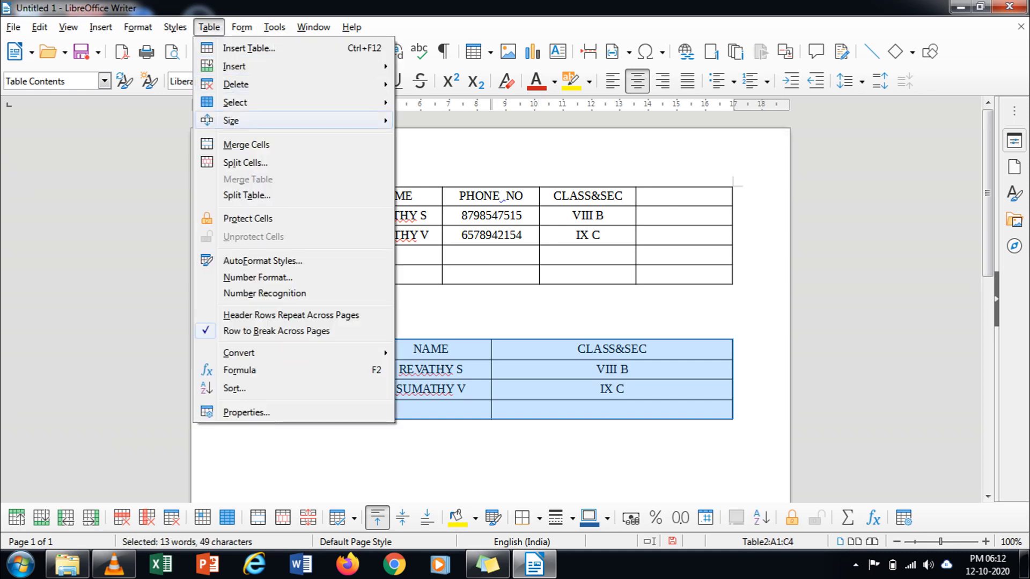
key(Up)
key(Up)
key(Right)
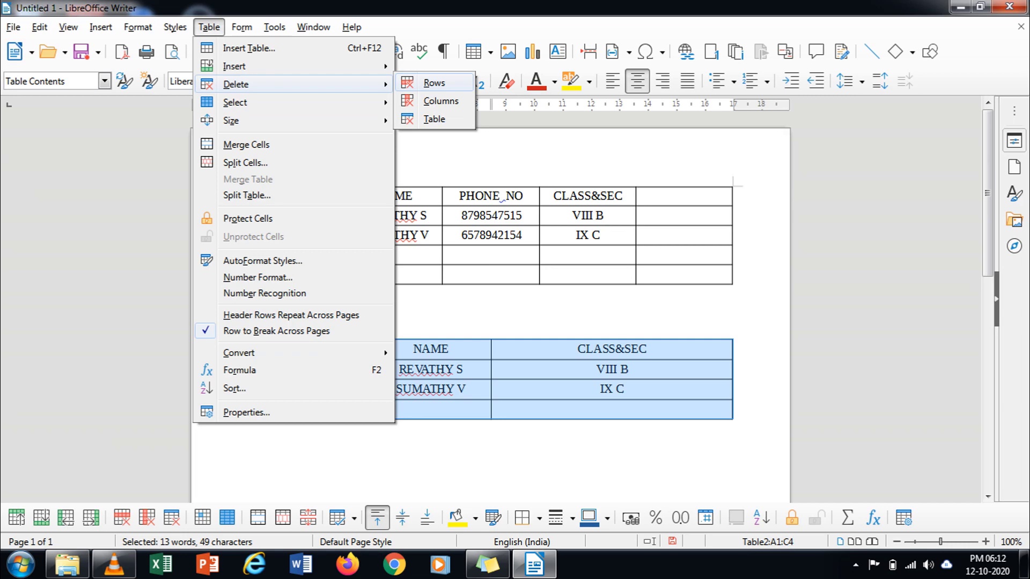
key(Down)
key(Down)
key(Return)
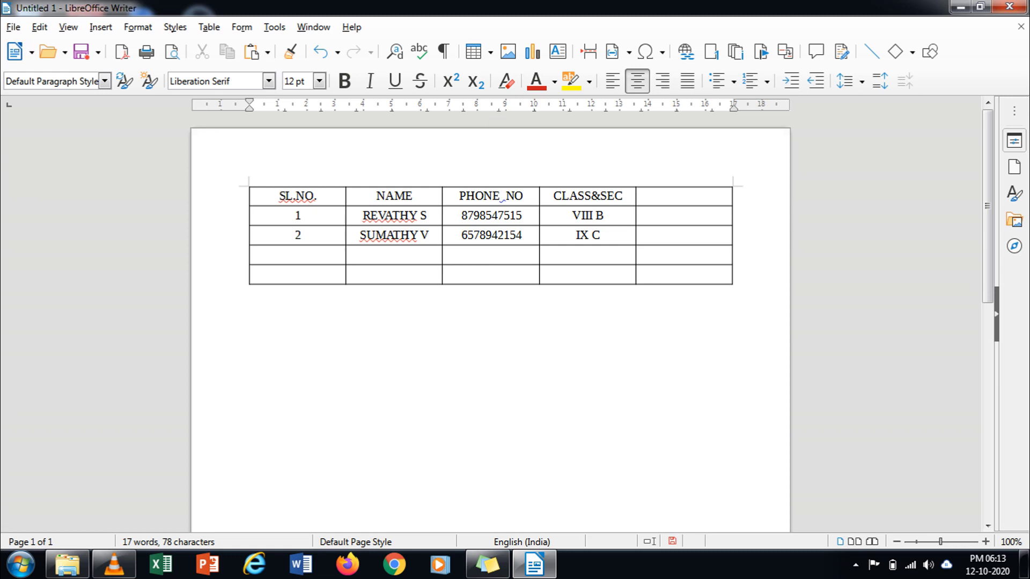
key(ctrl+v)
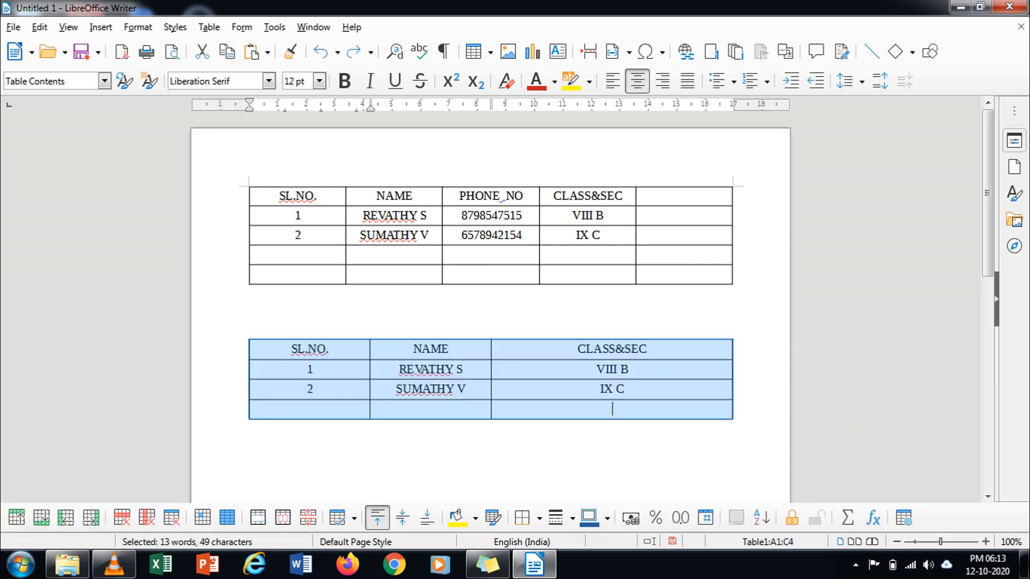
click(491, 426)
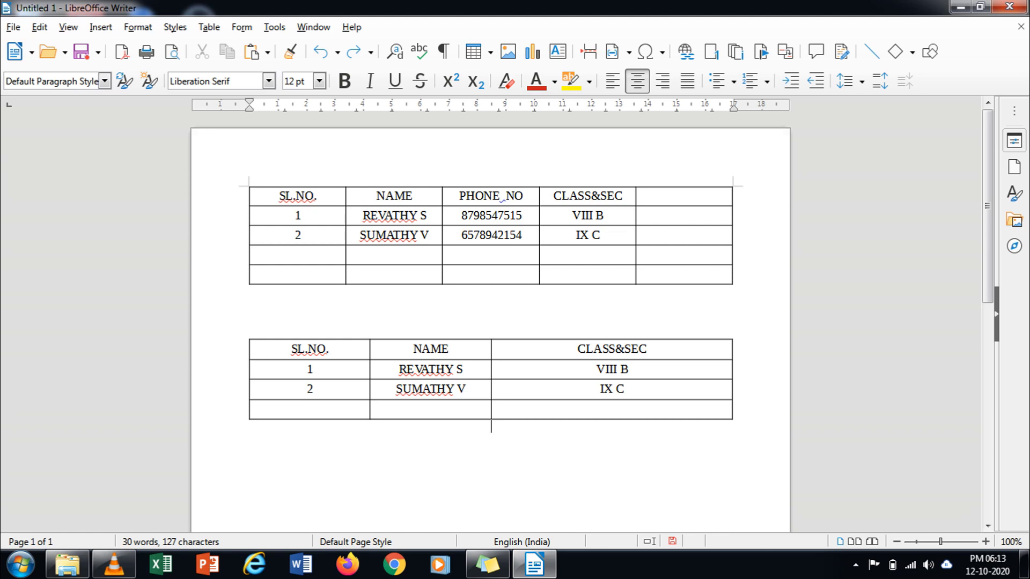
Step: Select every cell of the lower three-column table and delete all its text
click(309, 339)
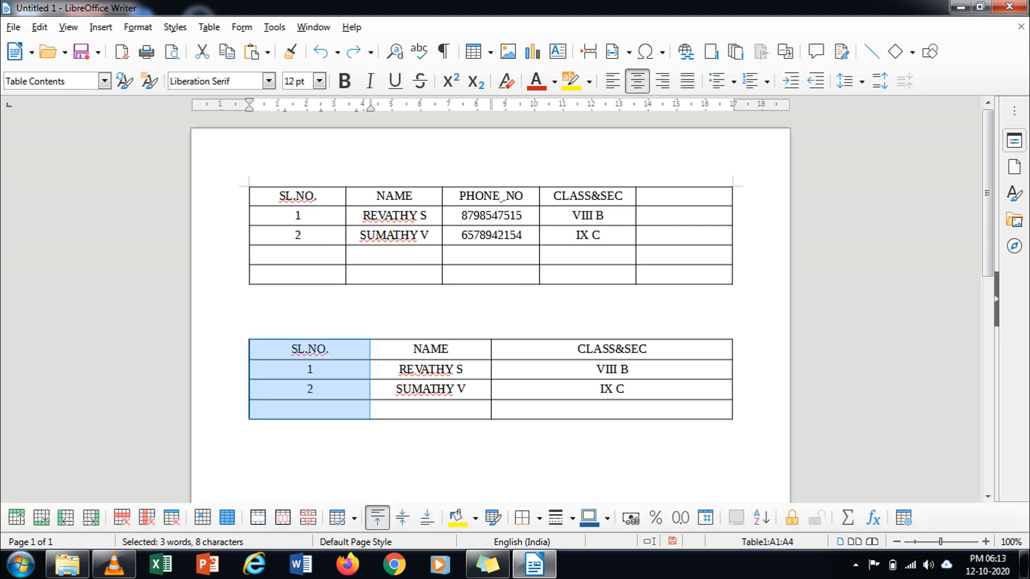
drag(309, 340, 309, 369)
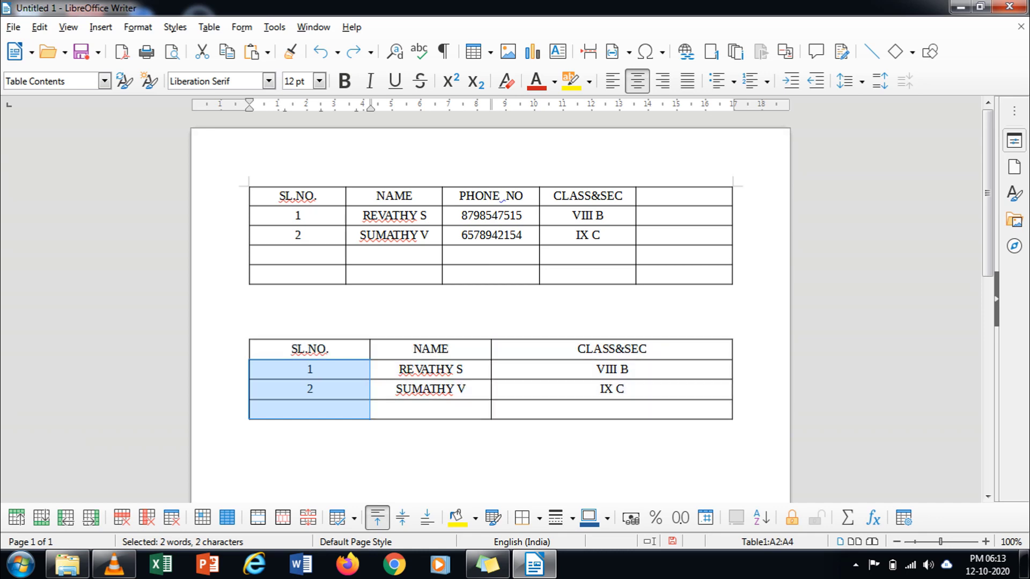
key(shift+Up)
key(shift+Down)
key(shift+Down)
key(shift+Down)
key(shift+Right)
key(shift+Right)
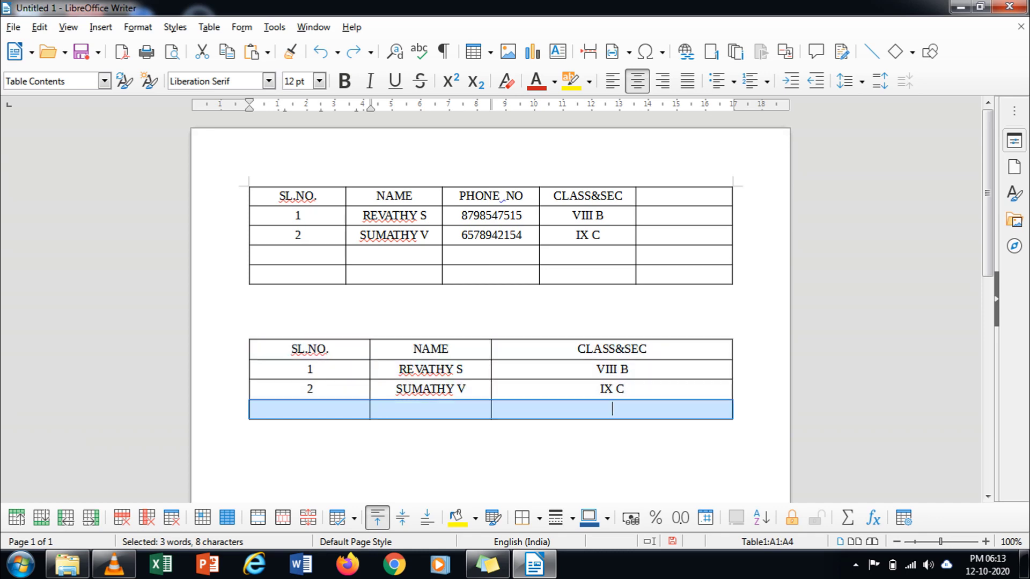
key(shift+Up)
key(shift+Up)
key(shift+Up)
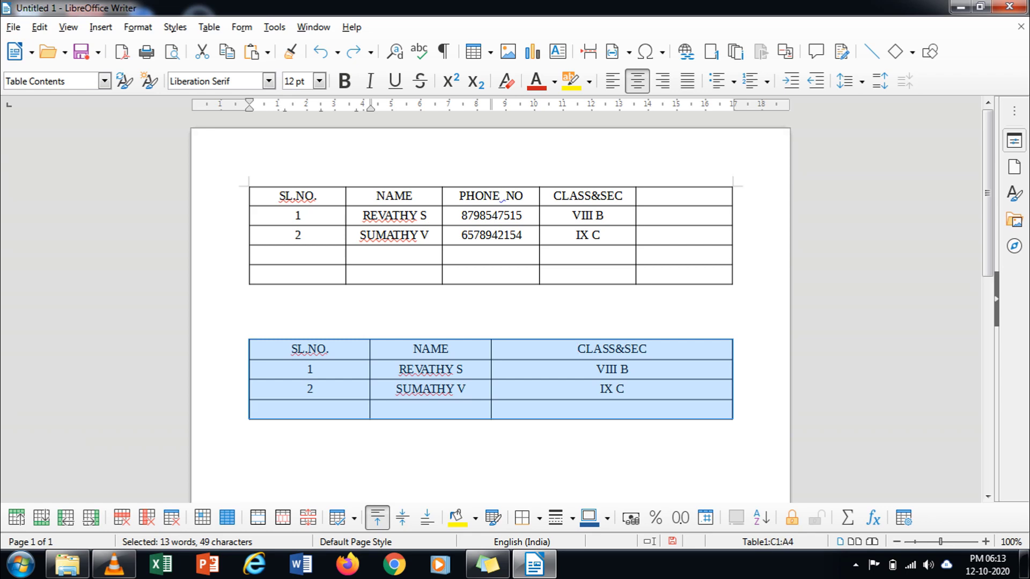
key(Delete)
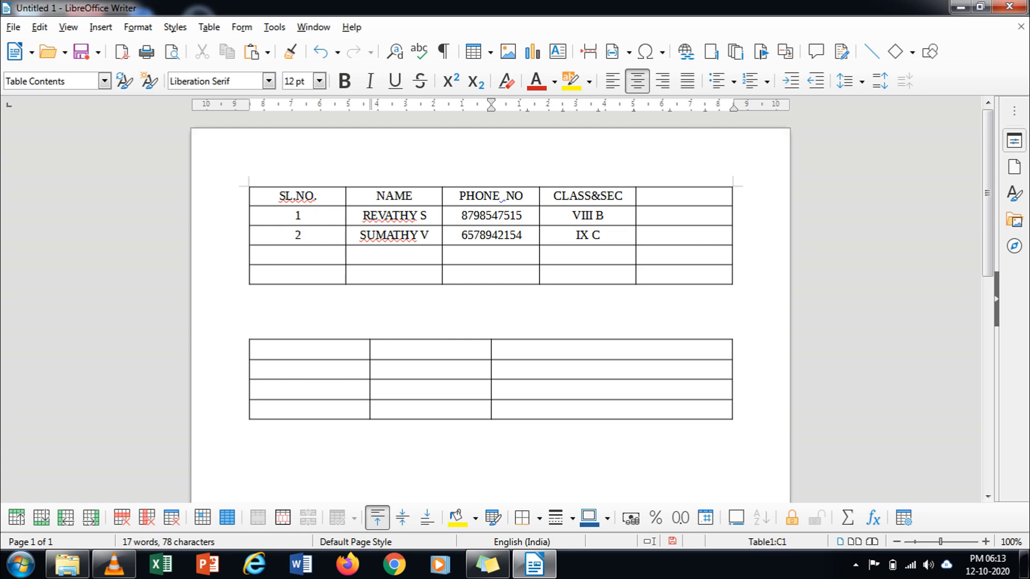
Step: Select and deselect the emptied lower table's cells to check the result
drag(300, 349, 429, 385)
click(612, 409)
drag(300, 349, 609, 409)
click(612, 408)
key(ctrl+a)
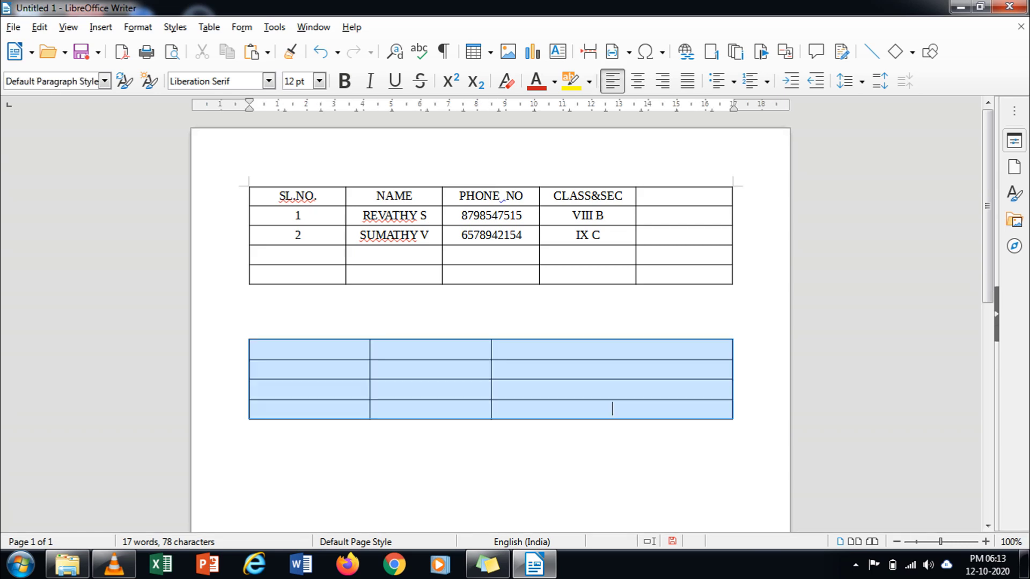
click(612, 409)
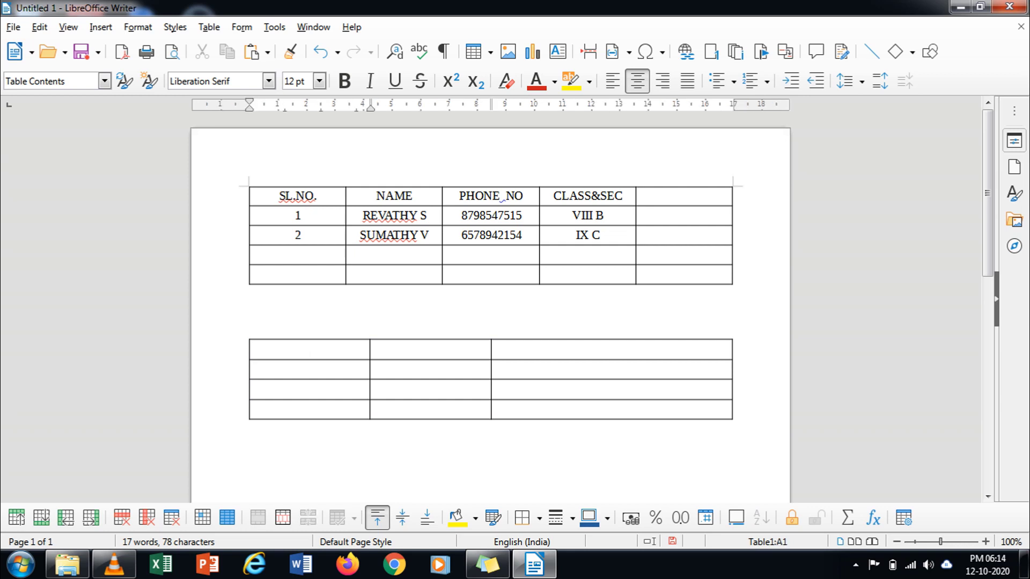
Step: Select all cells of the empty lower table and delete it through Table > Delete
drag(309, 349, 491, 426)
click(490, 425)
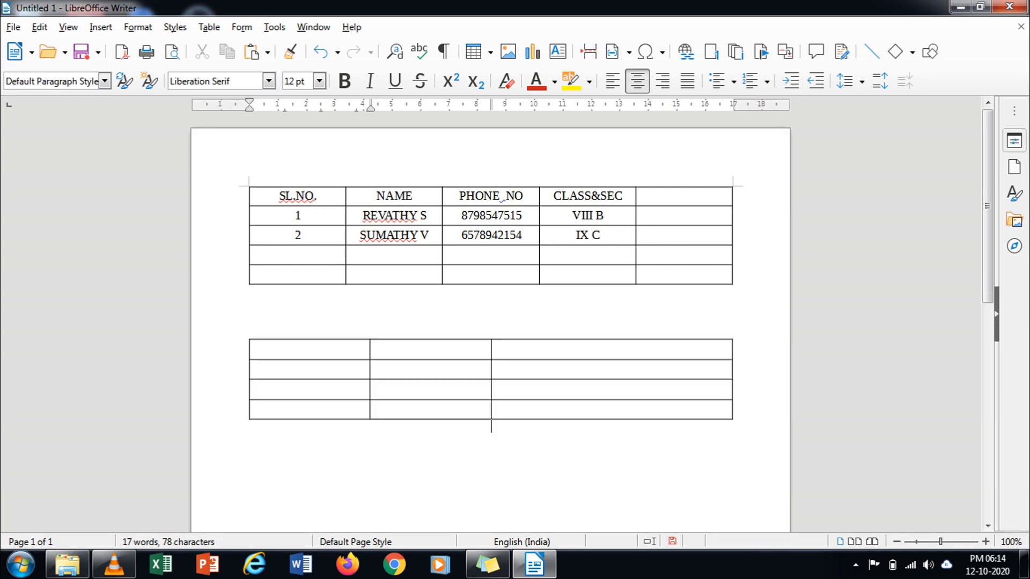
drag(310, 349, 612, 409)
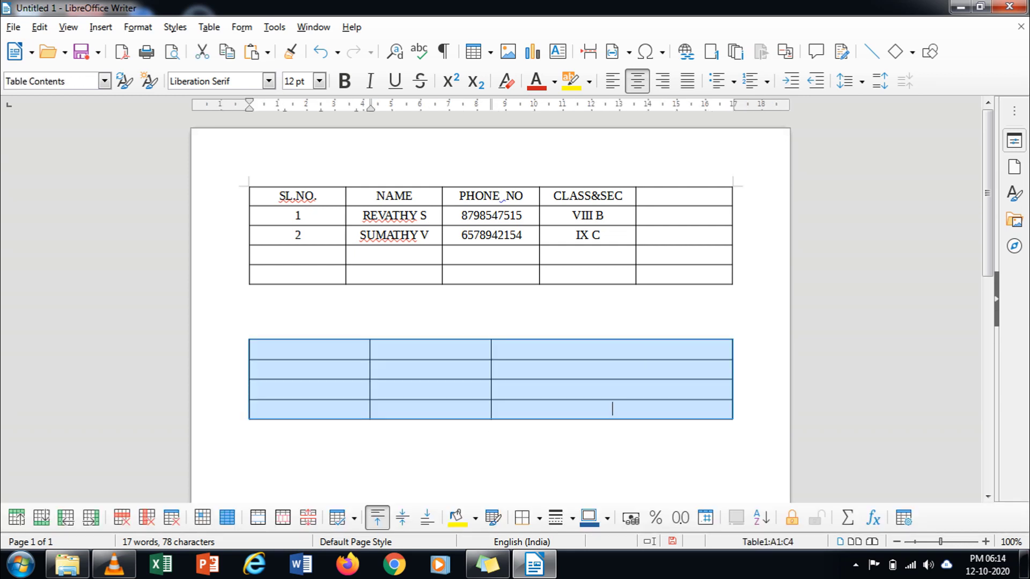
click(208, 27)
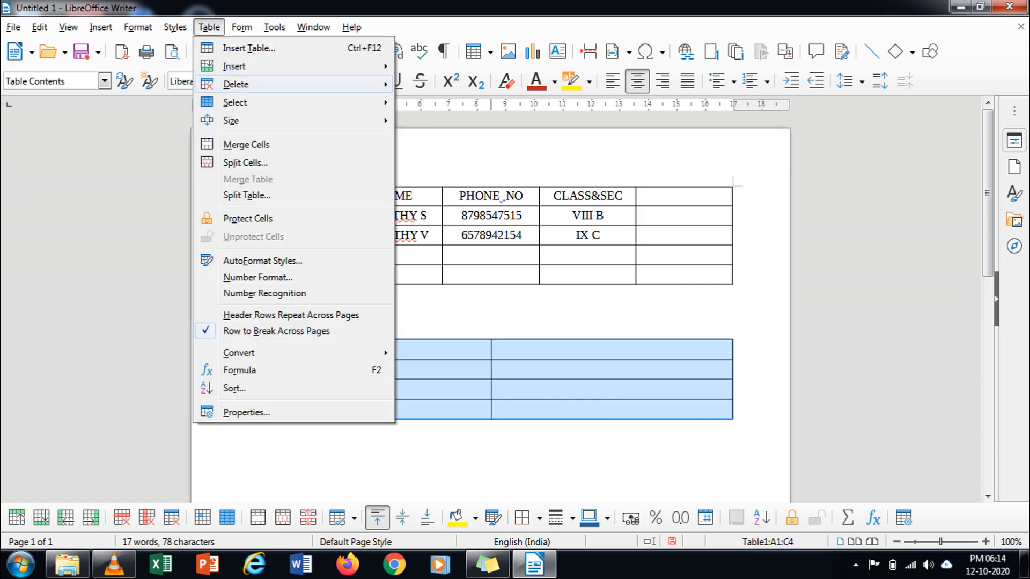
mouse_move(235, 84)
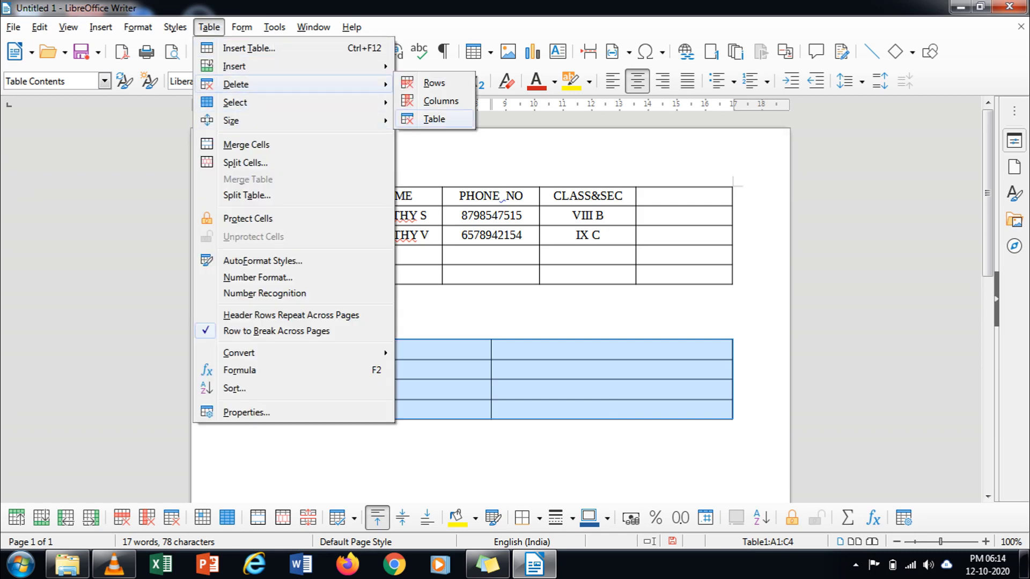
click(433, 119)
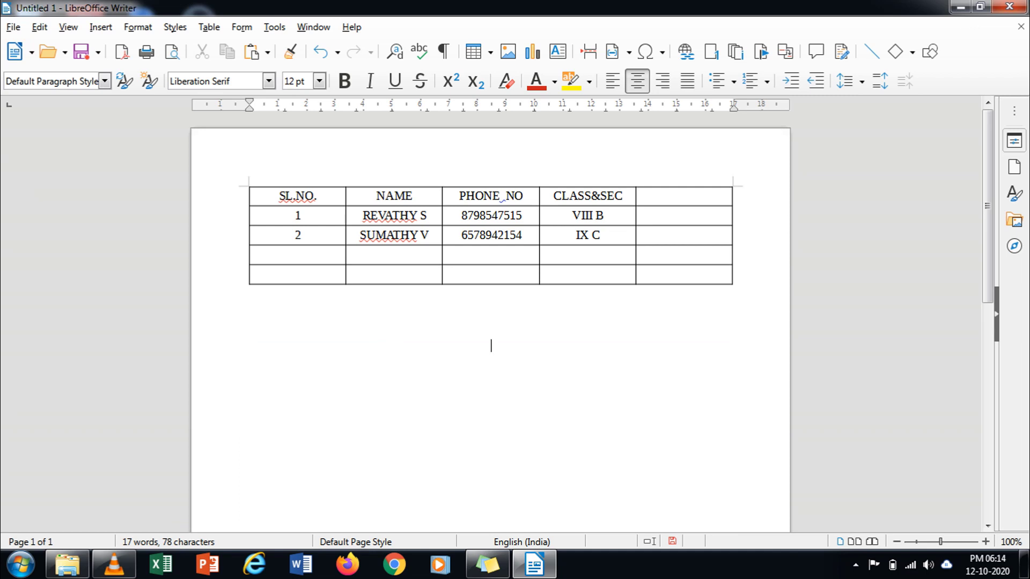
Step: Select the entire five-column student table via Table > Select > Table
click(444, 254)
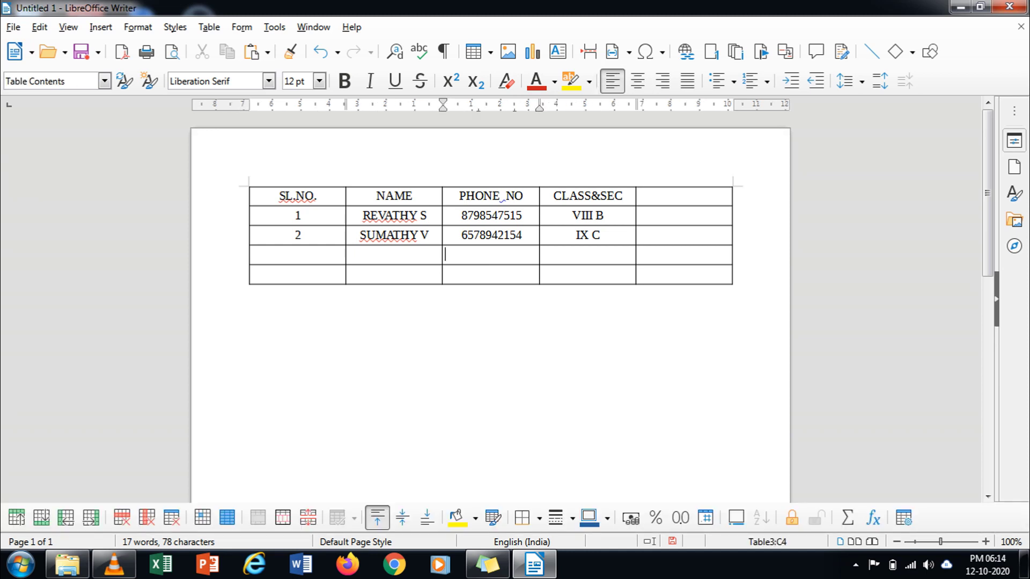
click(208, 27)
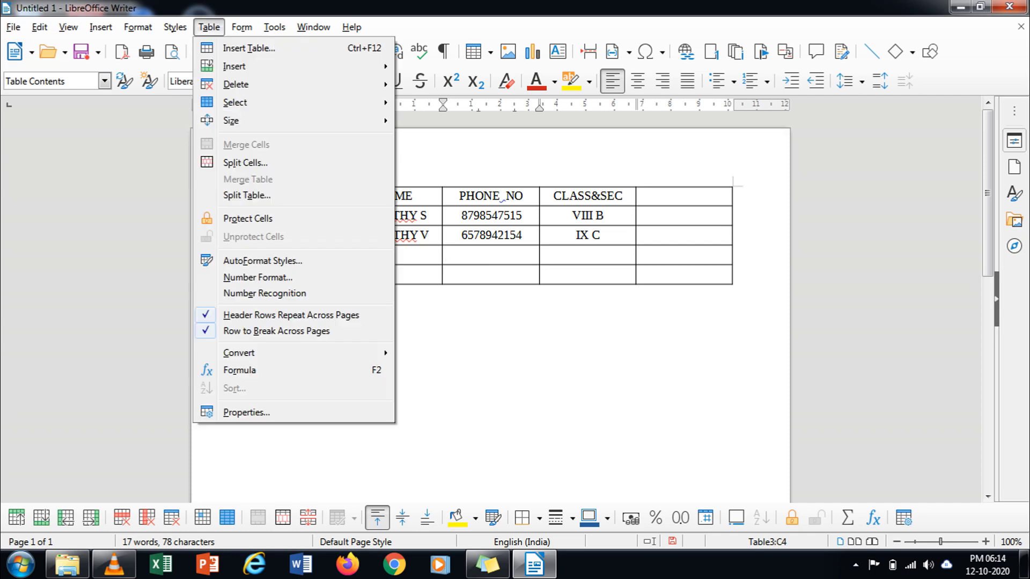
mouse_move(241, 102)
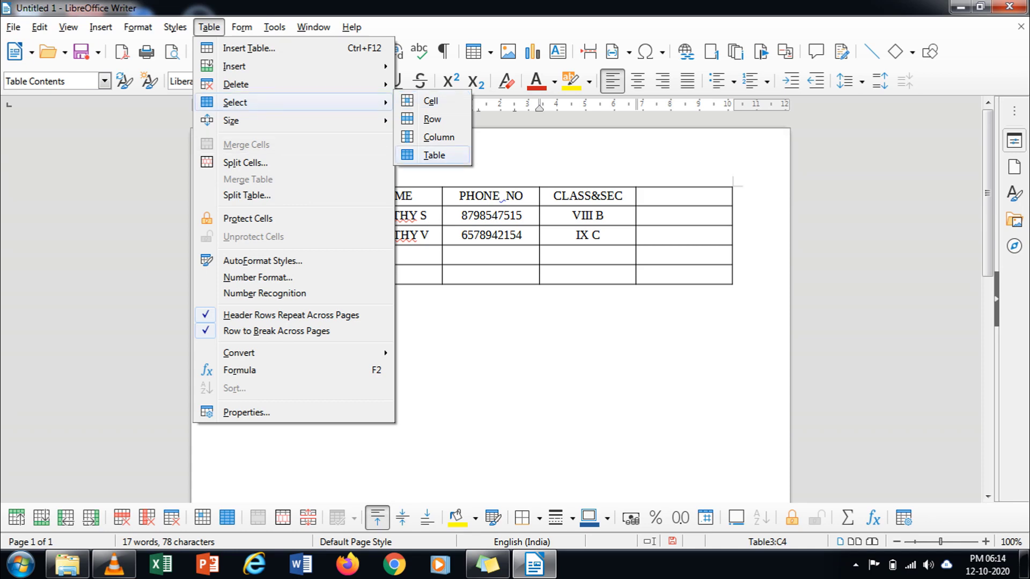
key(Return)
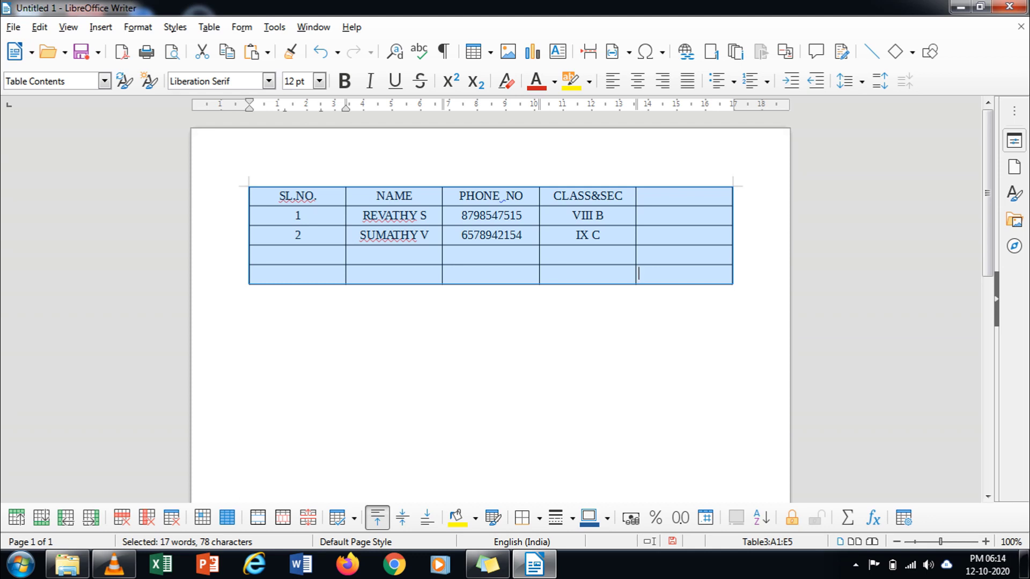
Step: Paste a left-aligned copy of the student table on a new line below the original
click(489, 345)
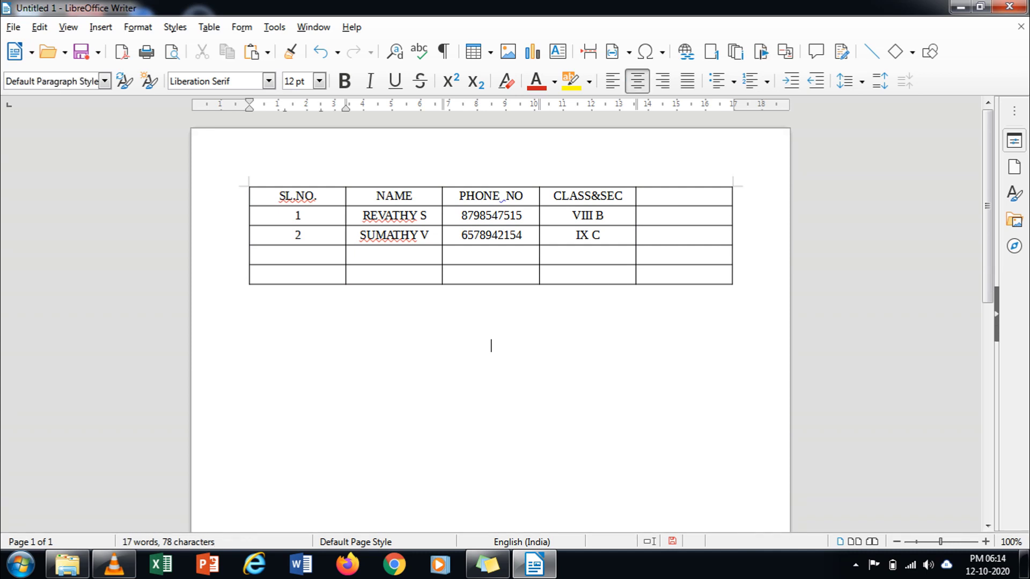
key(Return)
click(611, 81)
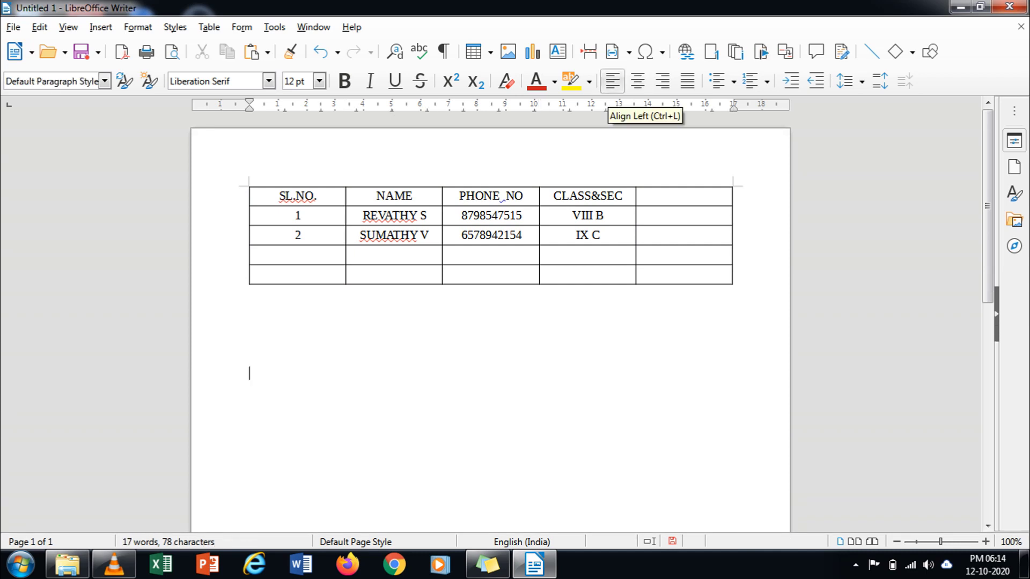
key(ctrl+v)
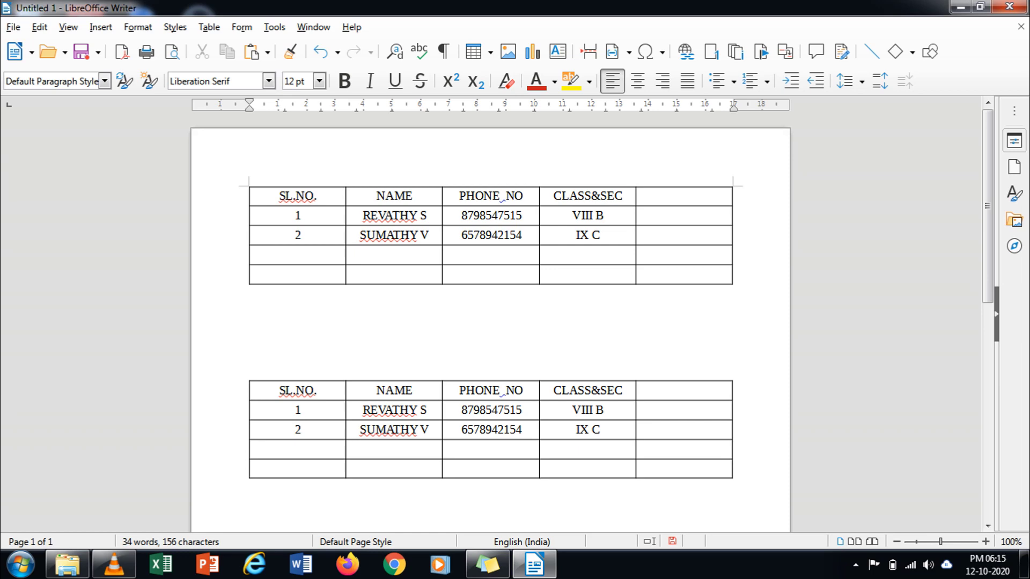
Step: Select the whole pasted second table and delete it
click(362, 429)
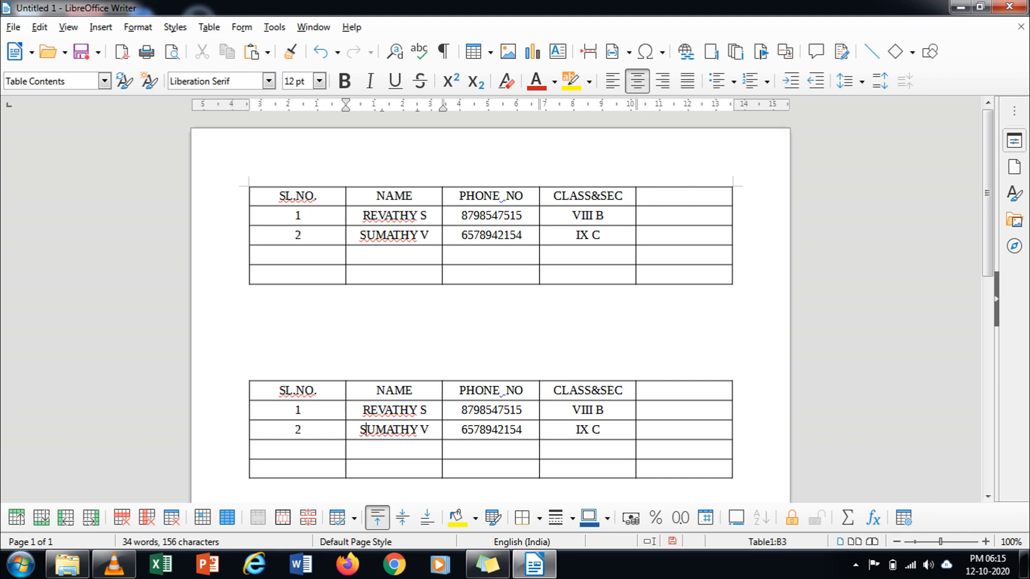
click(209, 27)
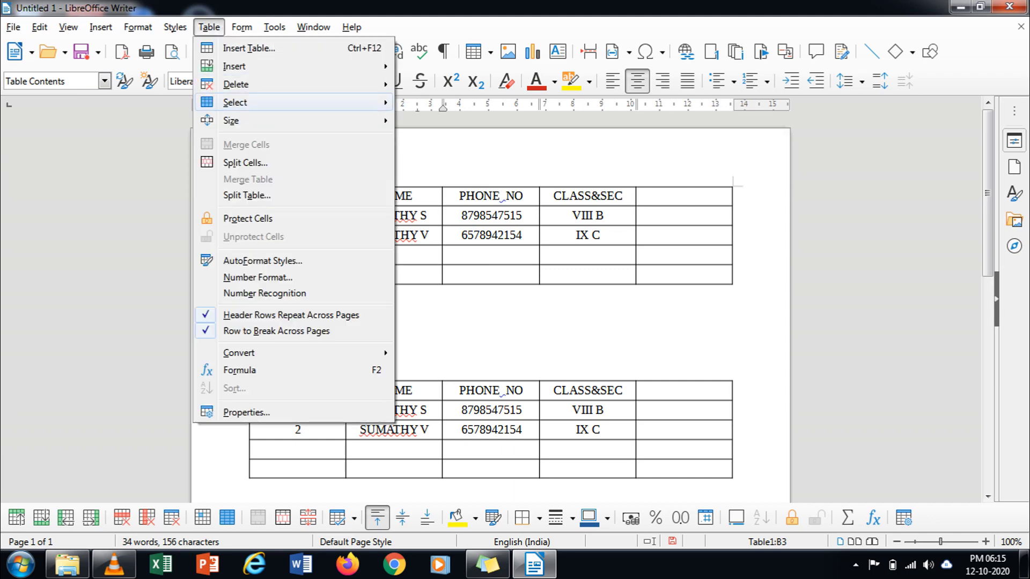
click(424, 155)
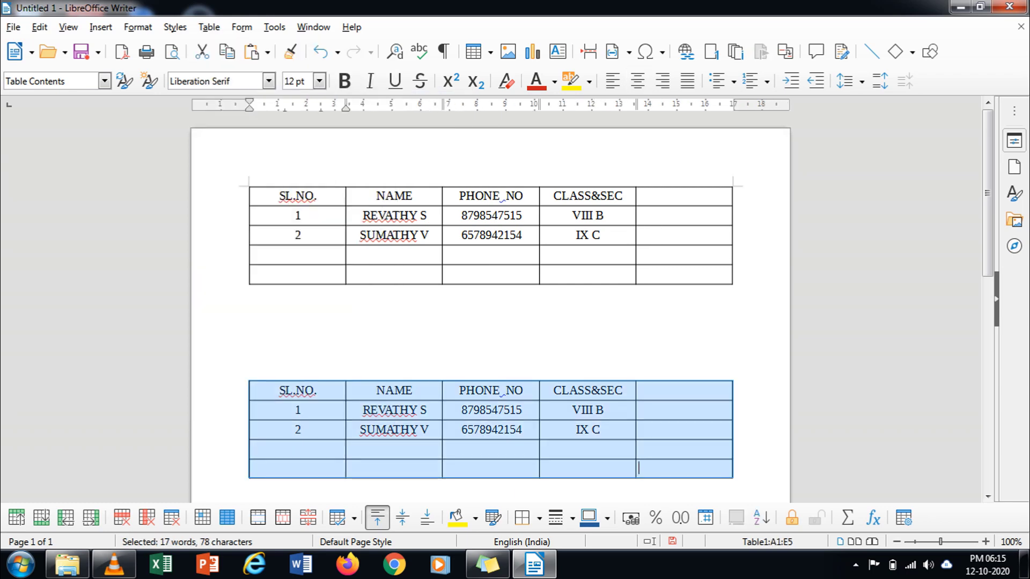
key(Delete)
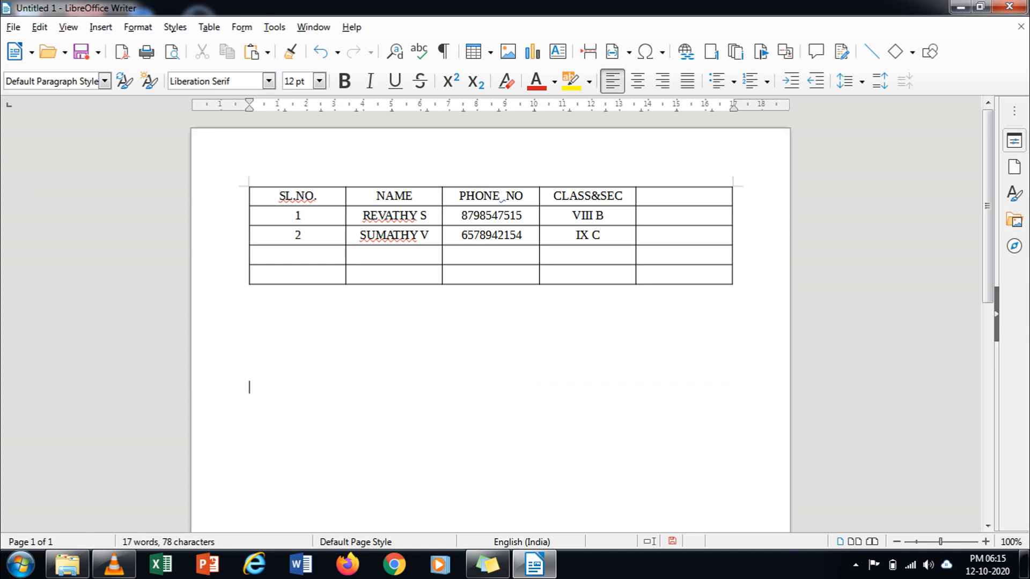
scroll(490, 322, down, 5)
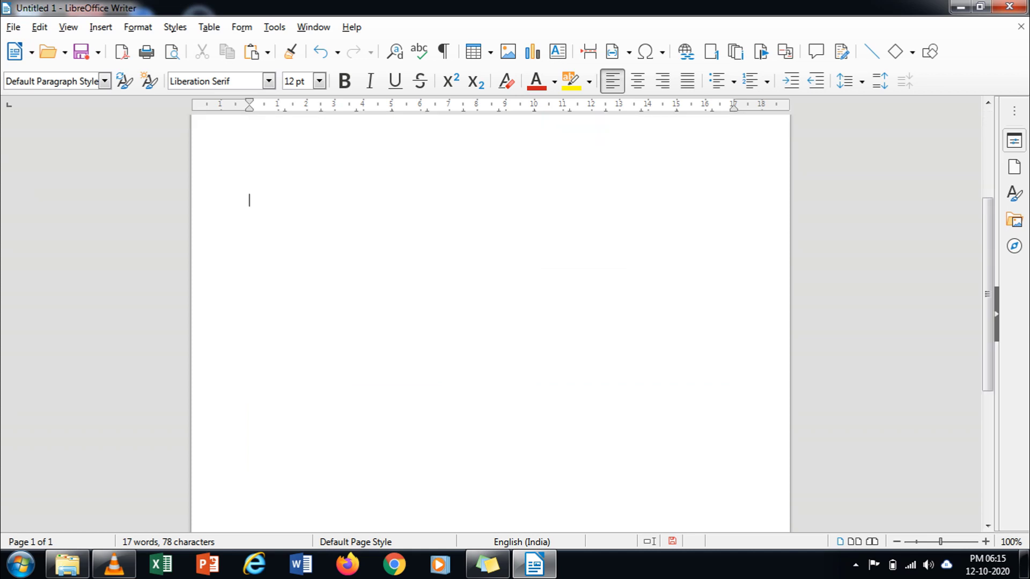
key(Return)
key(Return)
key(Return)
key(Return)
key(Return)
key(Return)
key(Return)
key(Return)
key(Return)
key(ctrl+v)
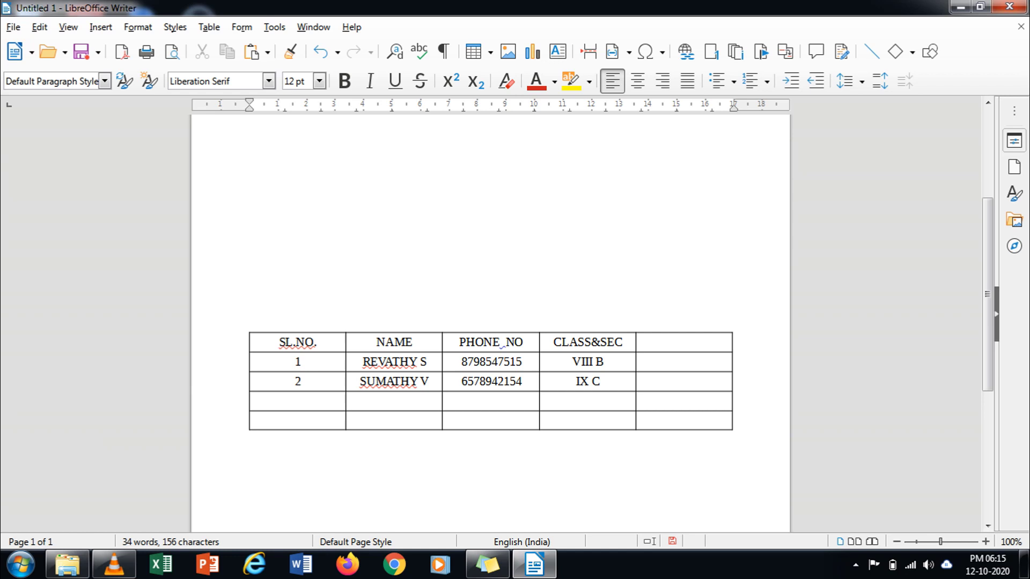
scroll(490, 322, down, 3)
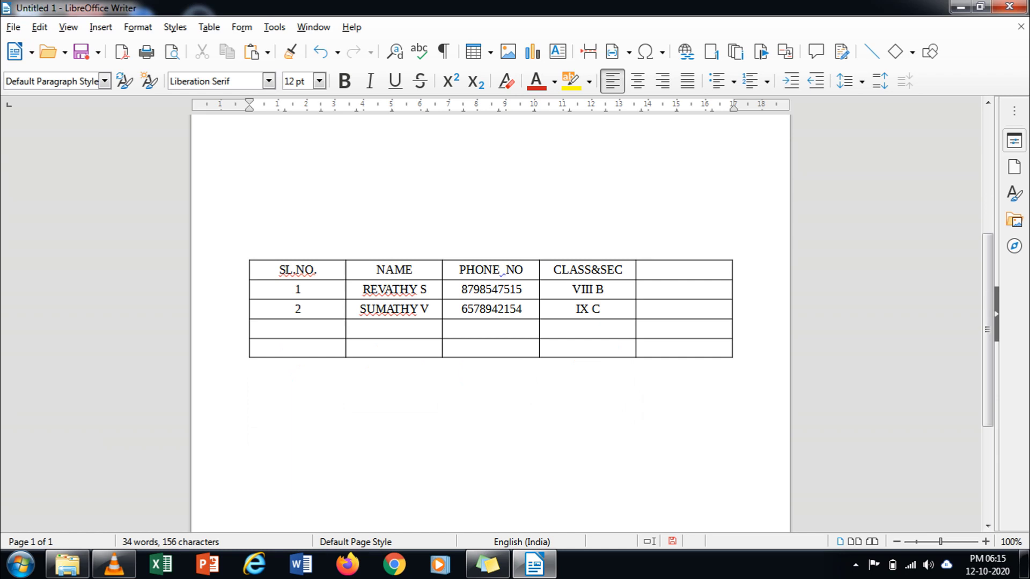
key(ctrl+v)
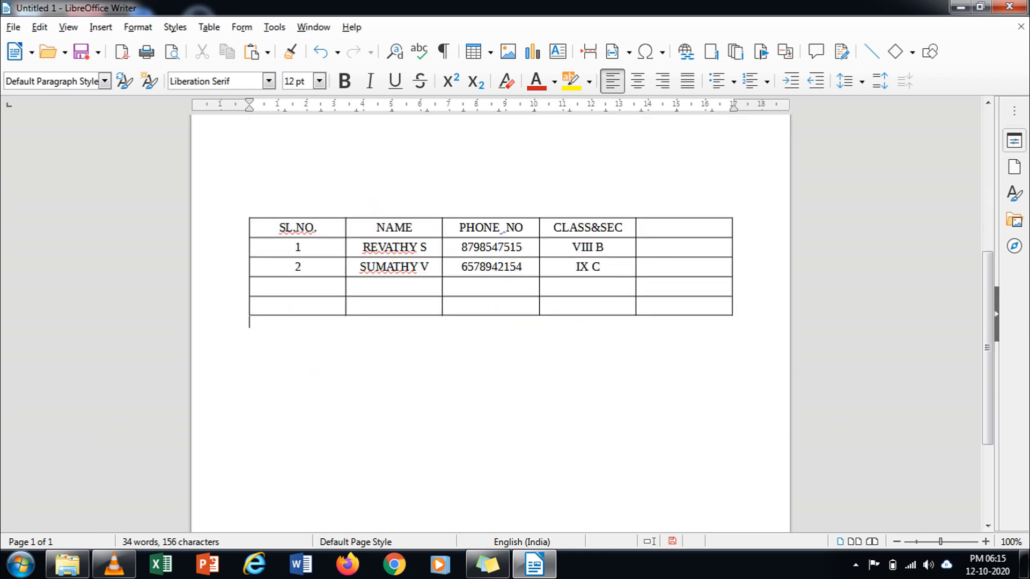
key(Up)
key(Up)
key(Up)
key(Up)
key(Up)
key(Up)
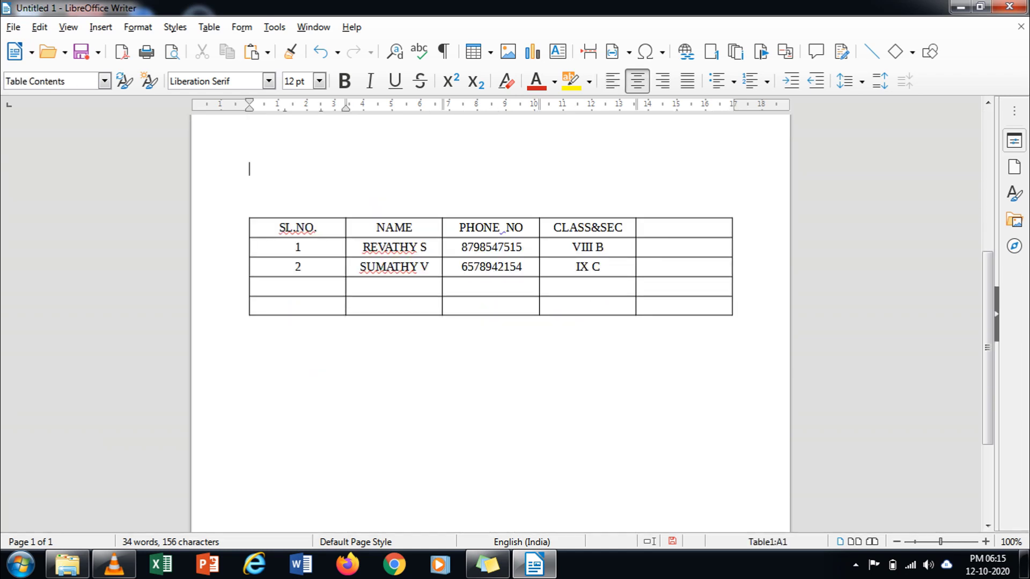
scroll(491, 321, up, 3)
scroll(491, 322, up, 2)
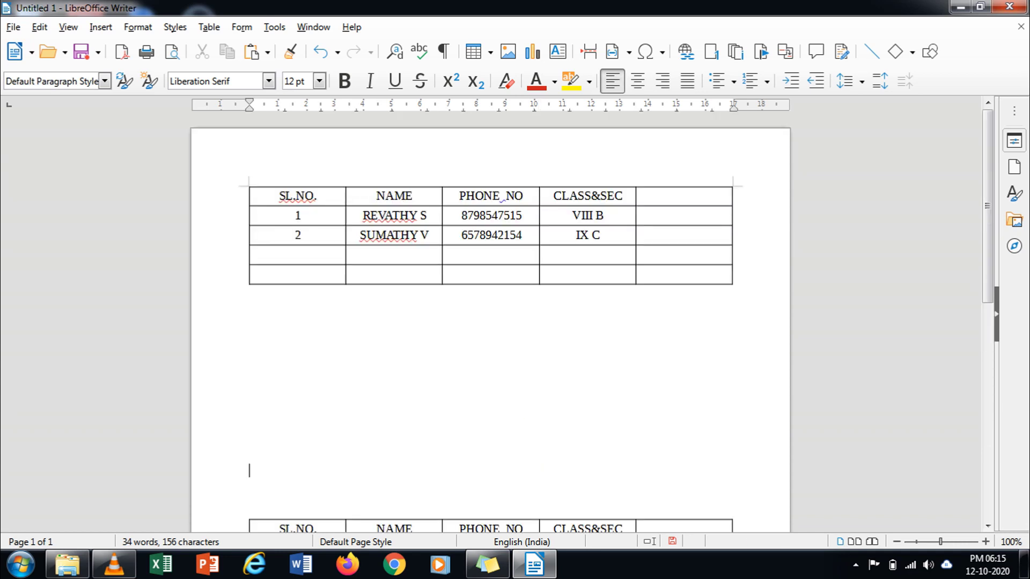
key(alt+a)
key(Down)
key(Down)
key(Down)
key(Down)
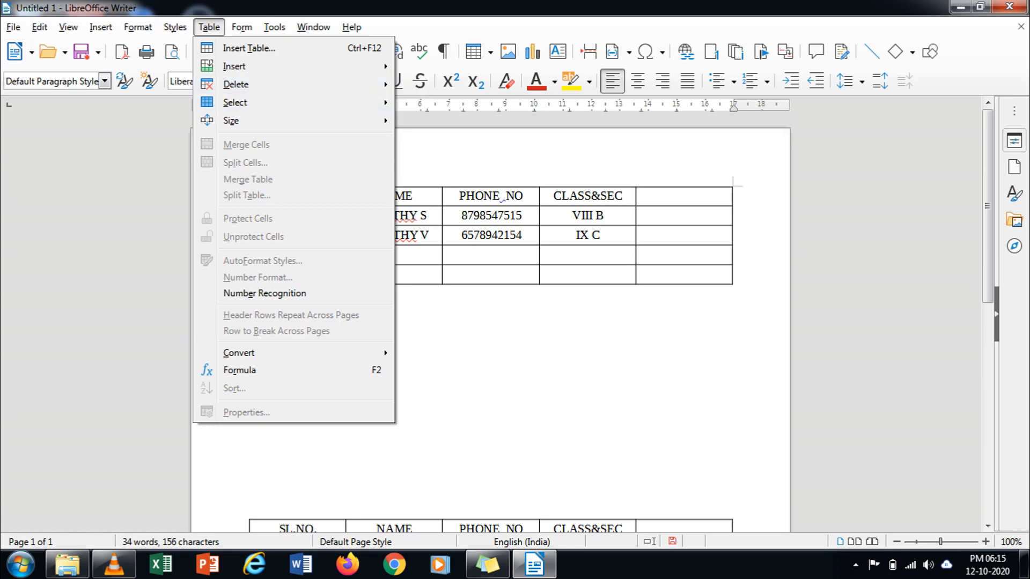
key(Escape)
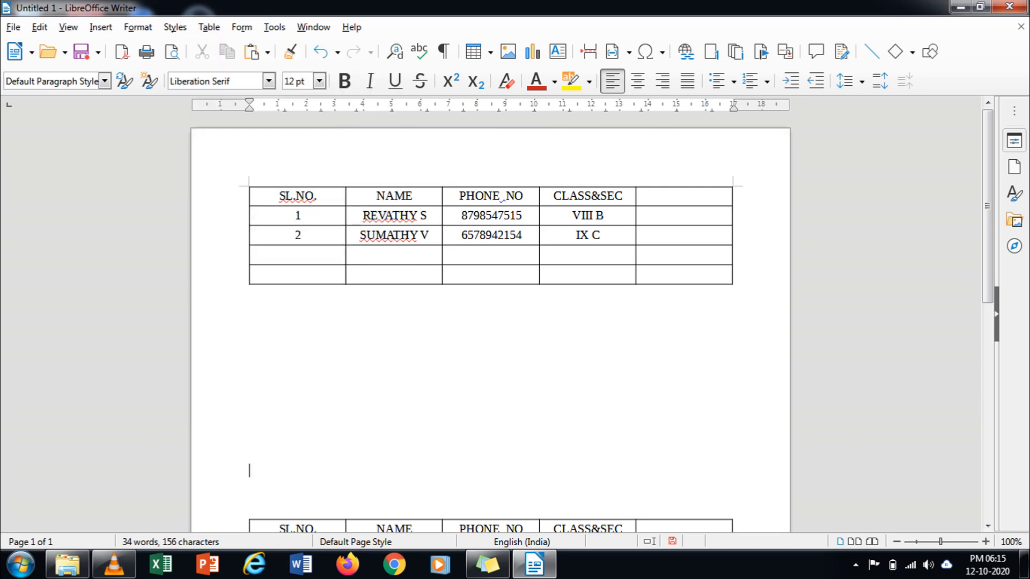
click(459, 529)
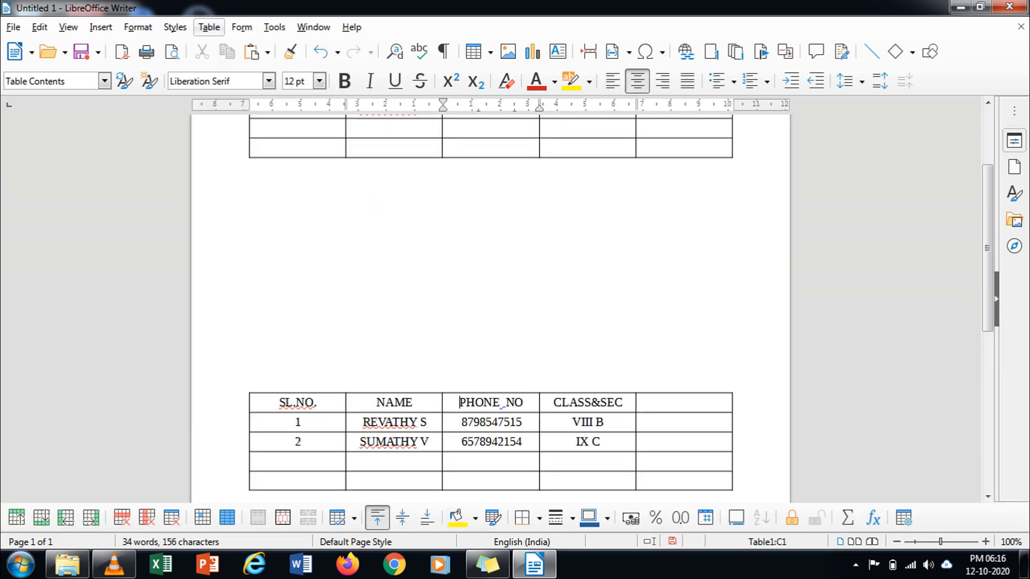
click(208, 27)
mouse_move(236, 84)
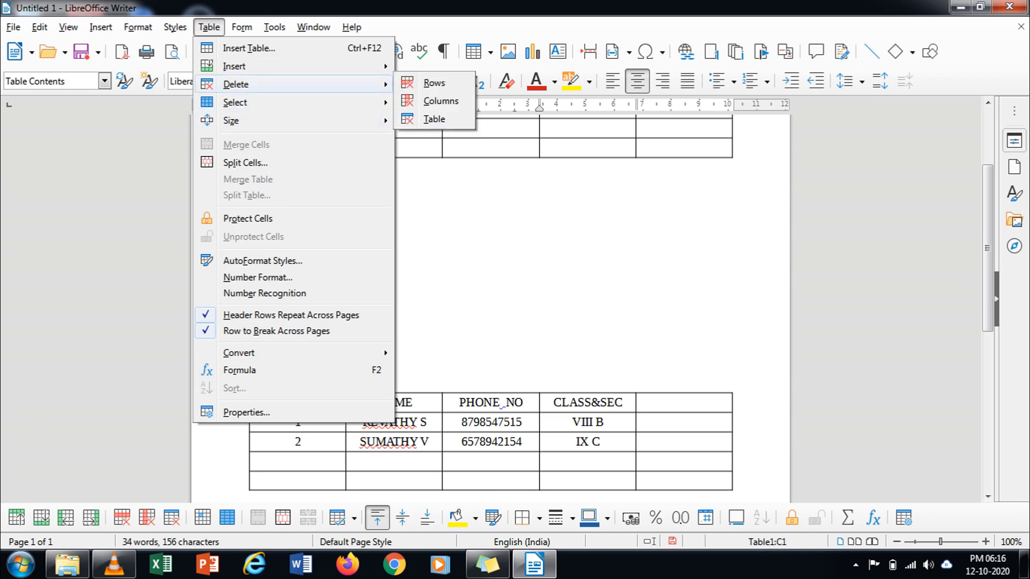
click(434, 119)
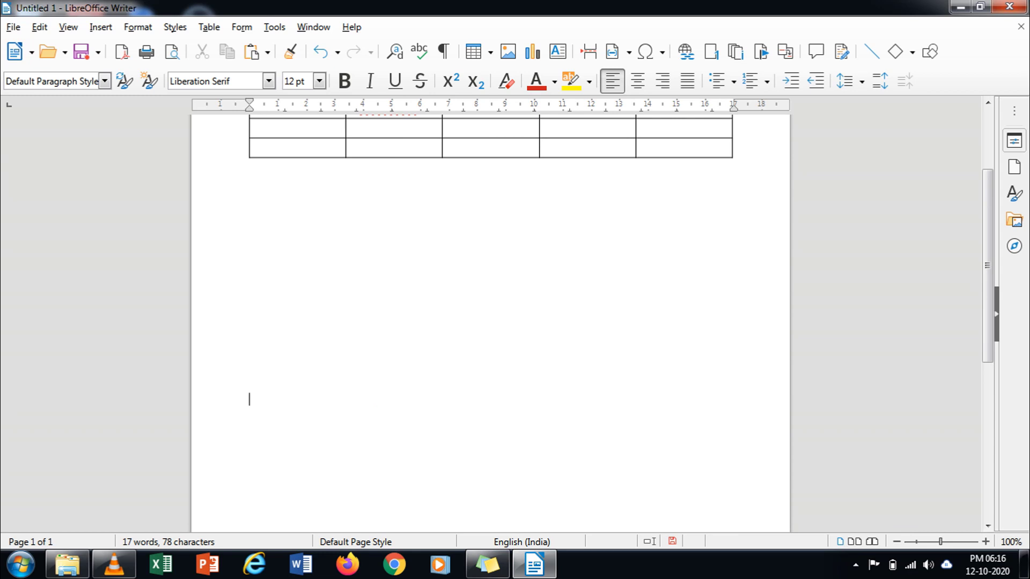
scroll(490, 321, up, 5)
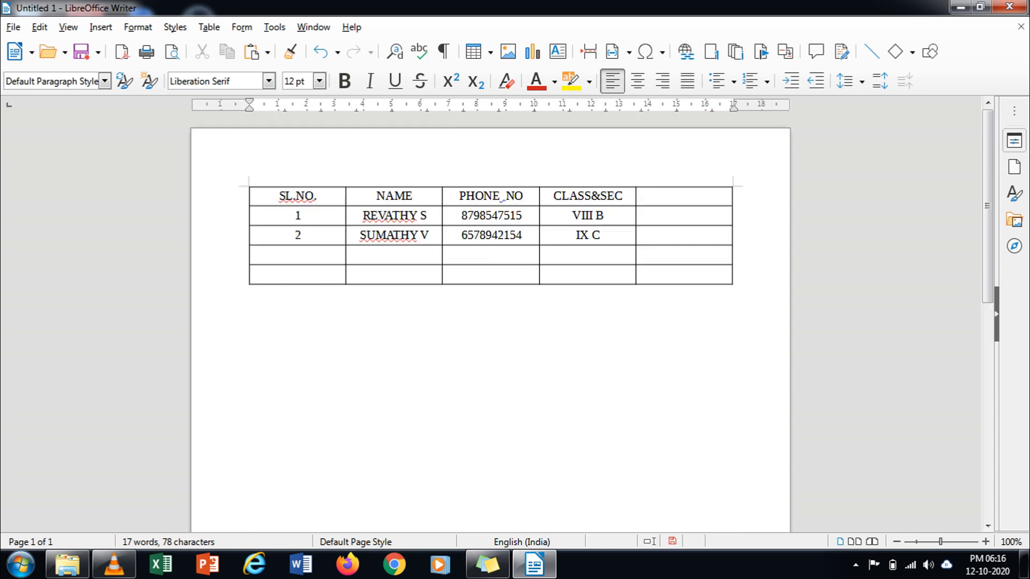
Step: Save the document with Save As under the file name TABLE
click(14, 27)
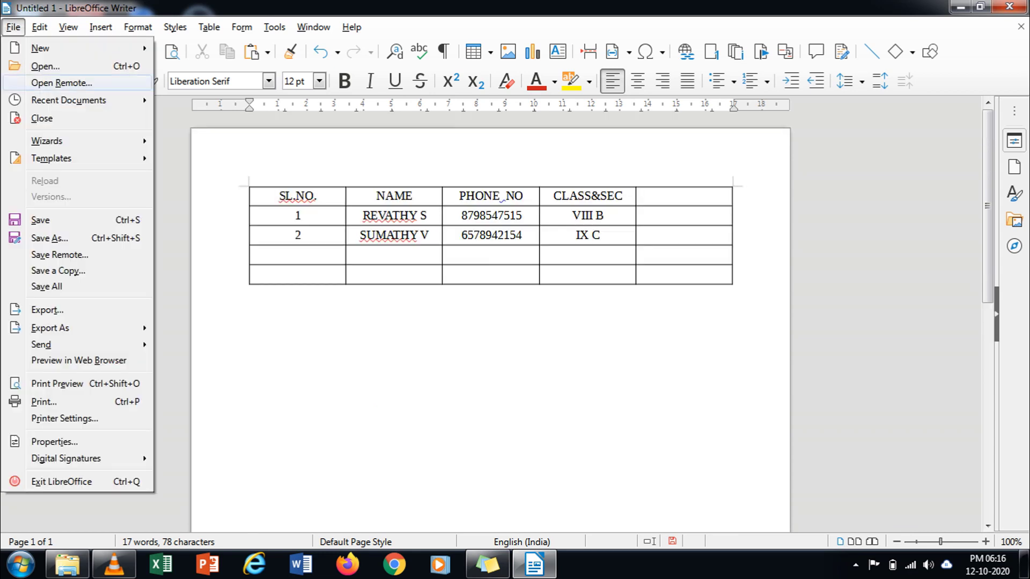
click(40, 220)
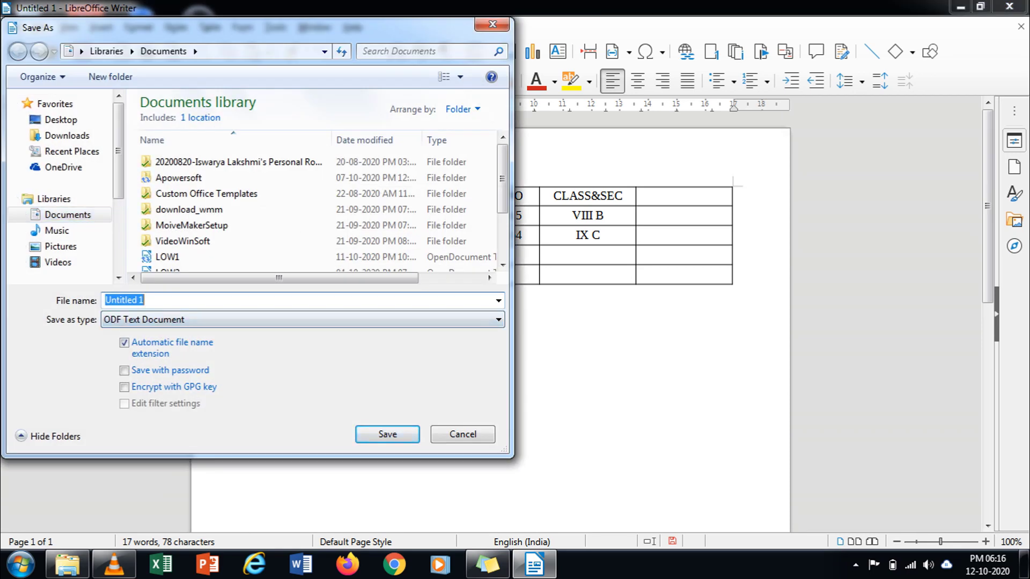
key(BackSpace)
text(TABLE)
key(Return)
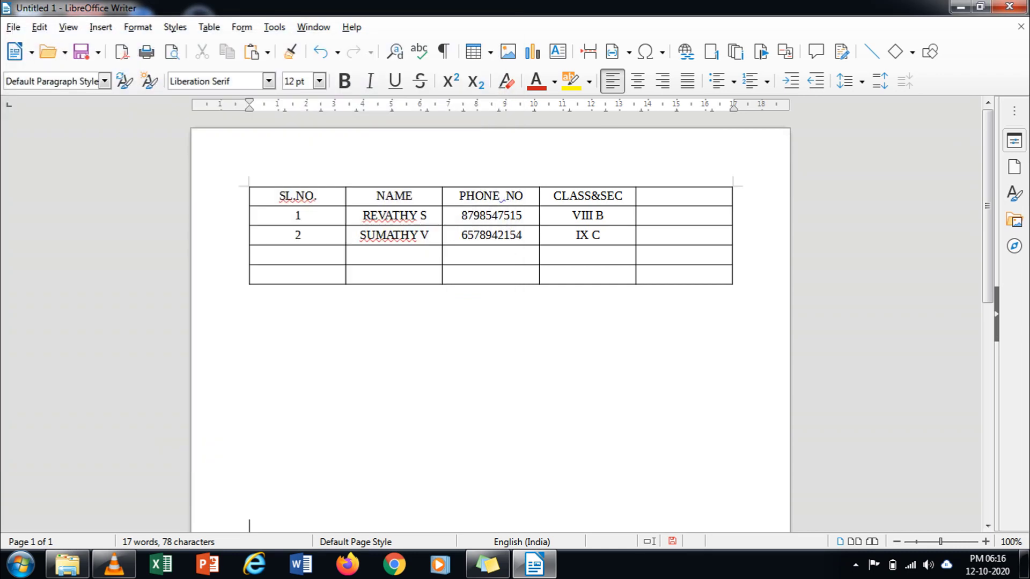